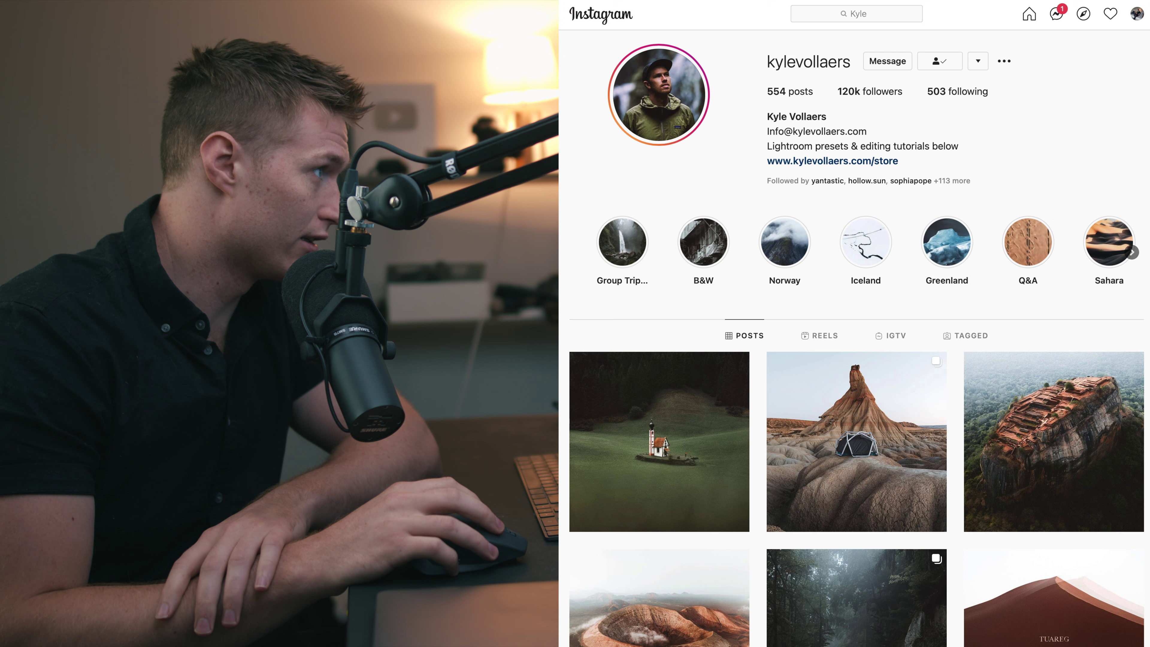
# Open the photographer's preset store and browse its Cinematic, Aerial and bundle preset listings.
pyautogui.click(895, 163)
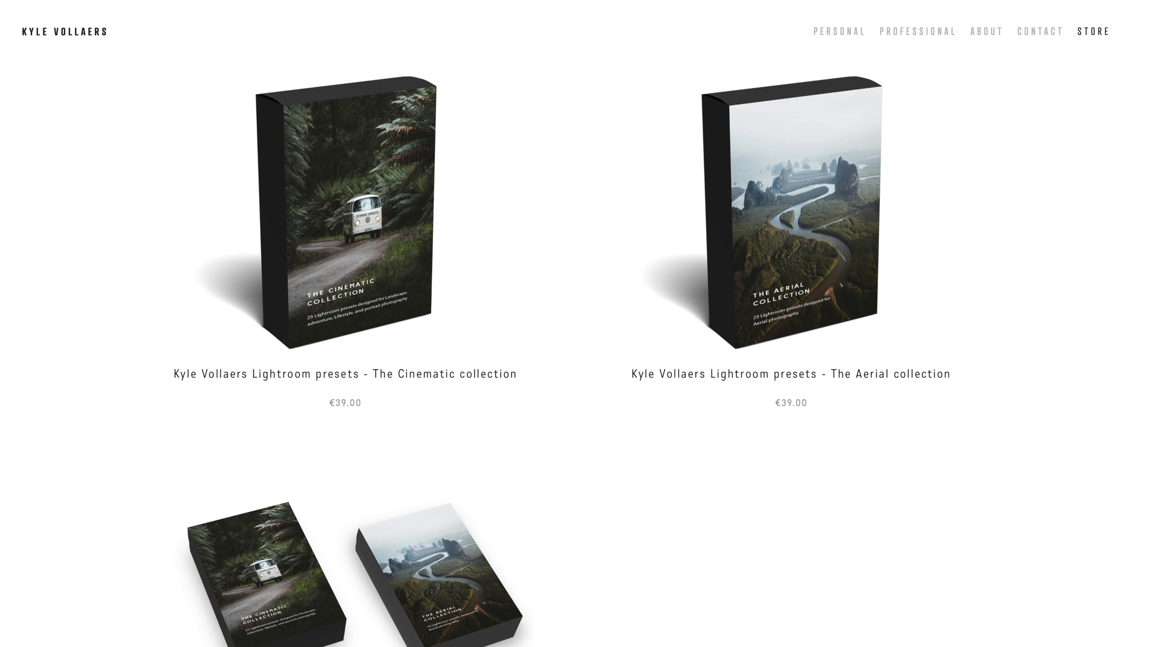
pyautogui.scroll(-4, 575, 323)
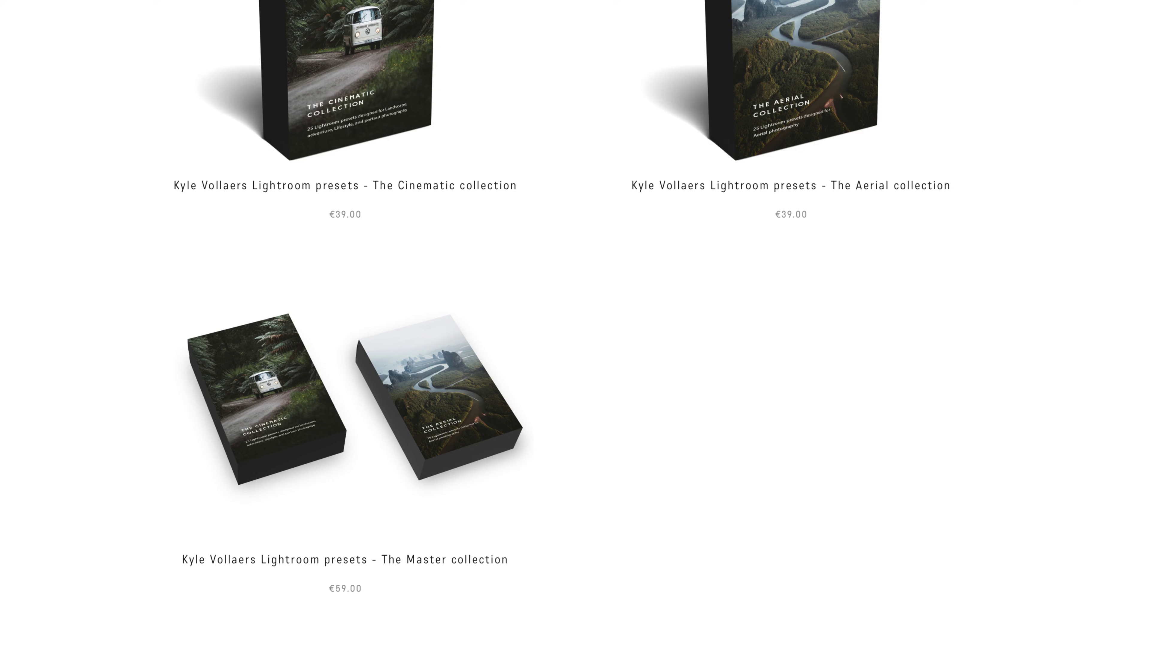
pyautogui.scroll(4, 600, 5)
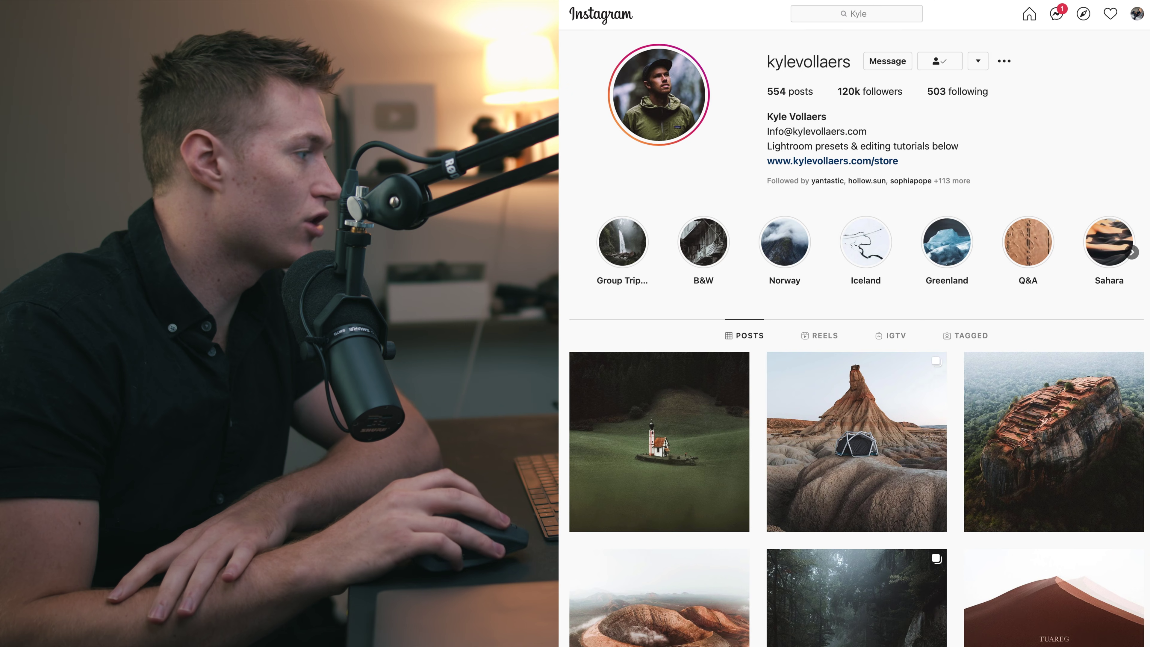
pyautogui.scroll(-6, 856, 362)
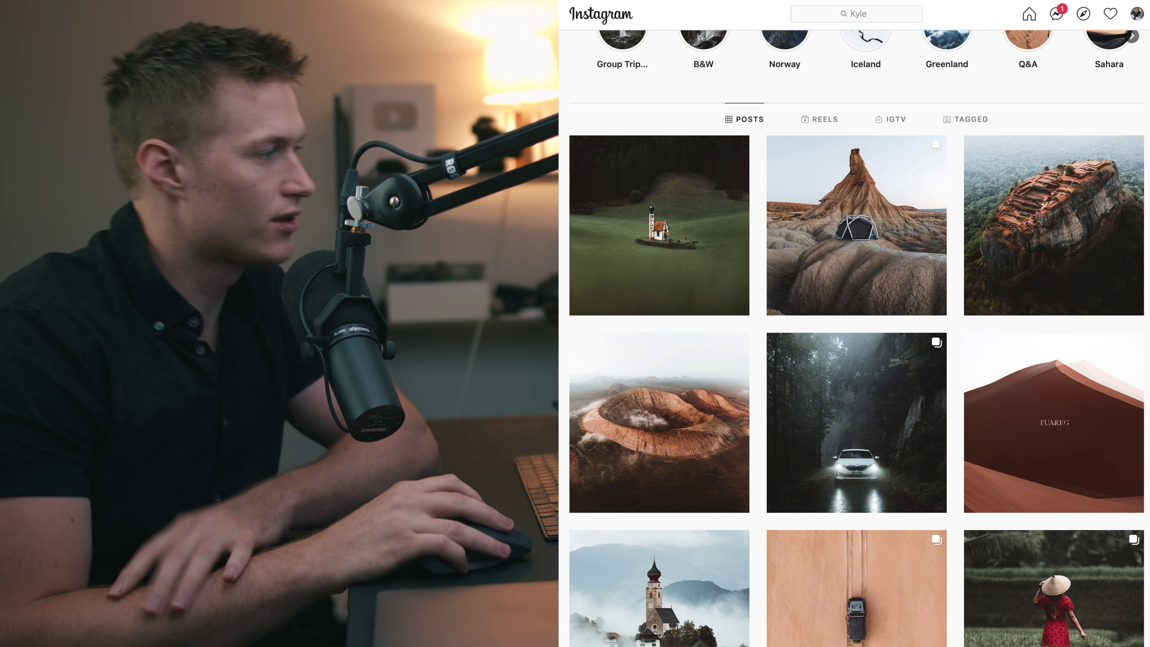
pyautogui.scroll(-4, 856, 363)
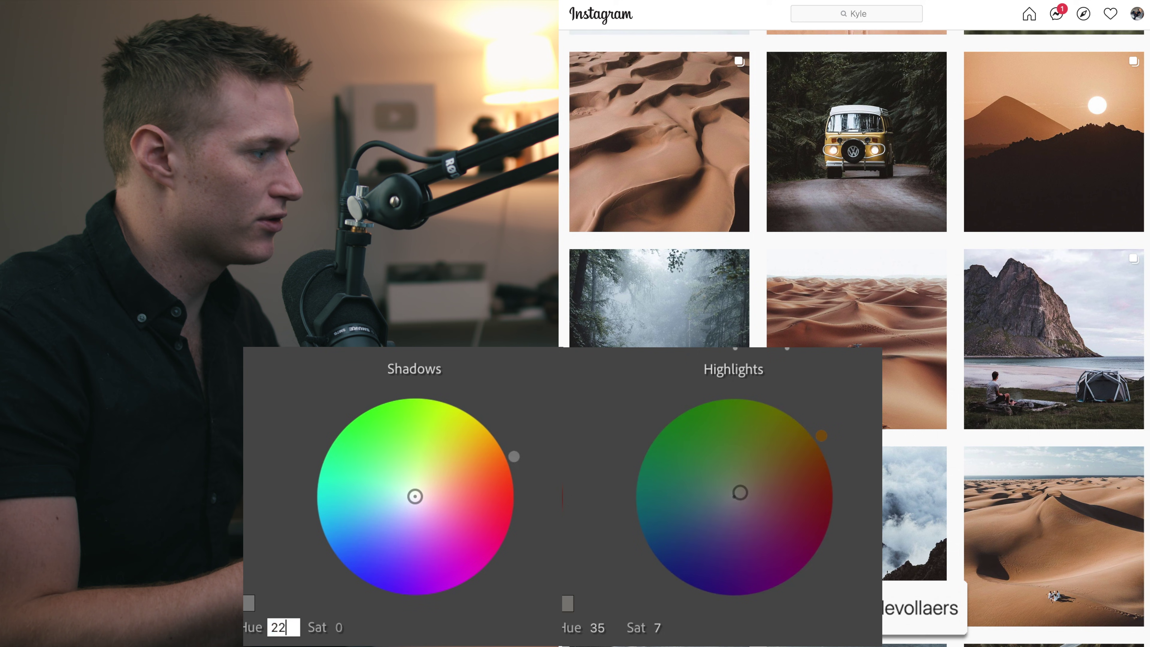
pyautogui.write('5')
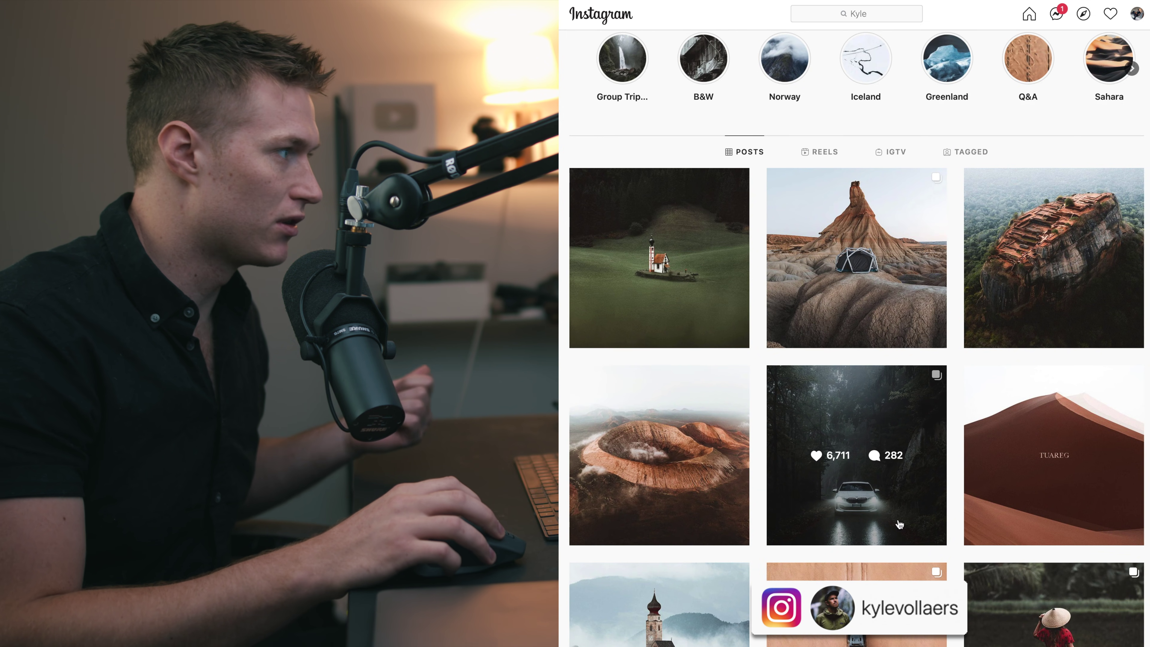
pyautogui.click(857, 455)
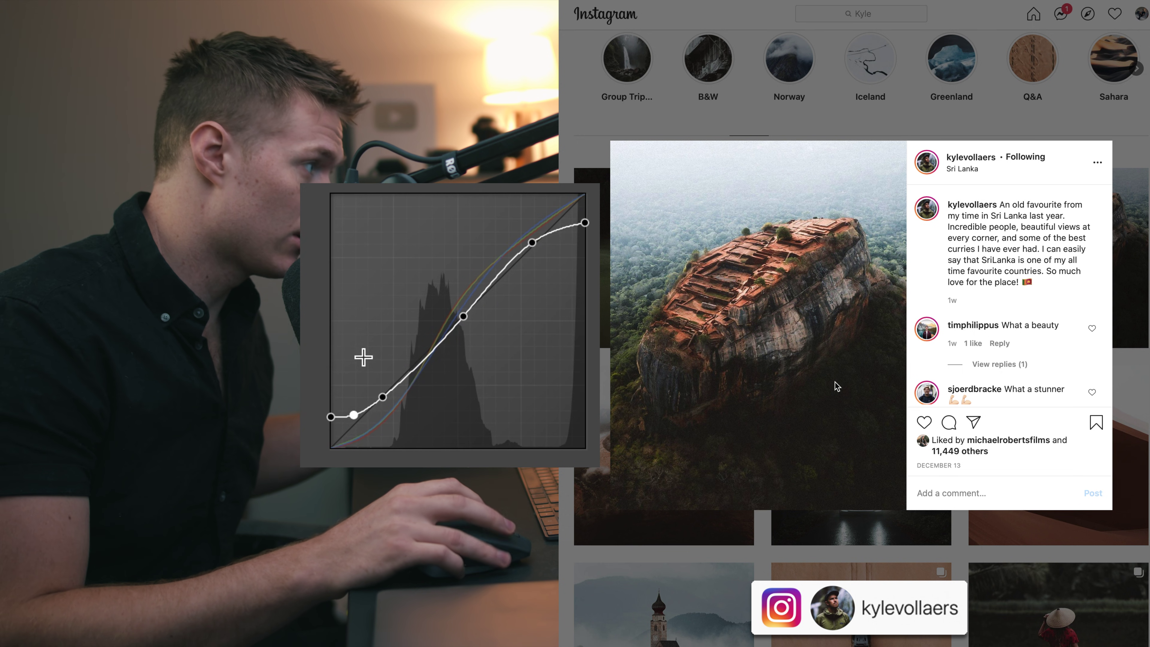
pyautogui.press('Escape')
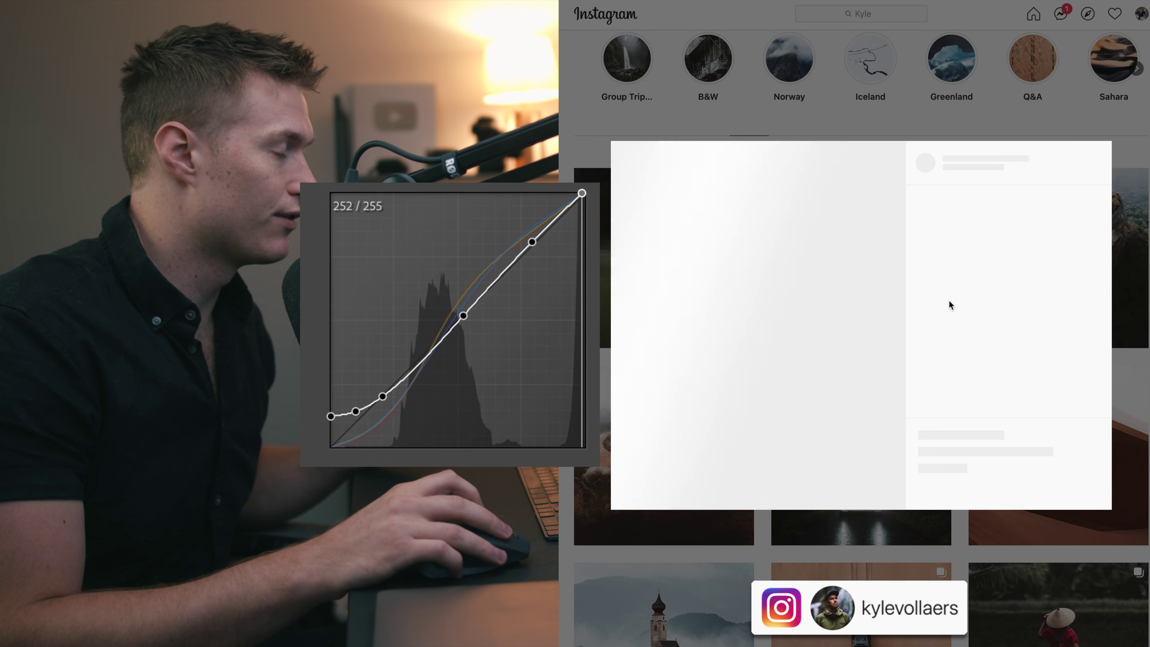
pyautogui.click(887, 239)
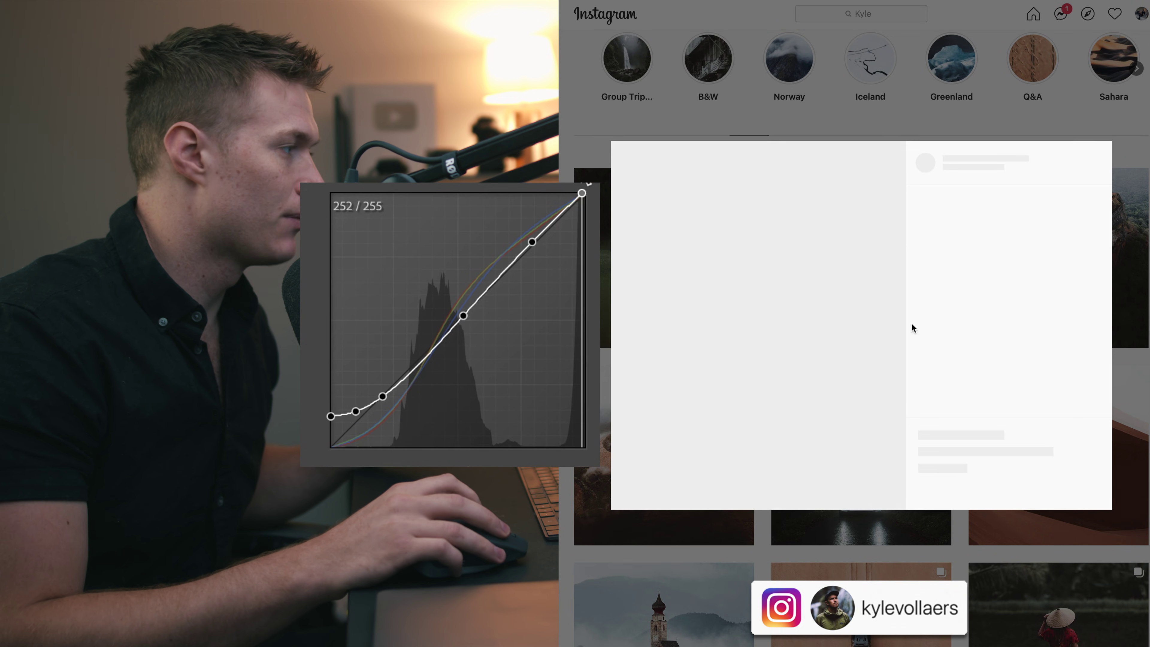
pyautogui.press('Escape')
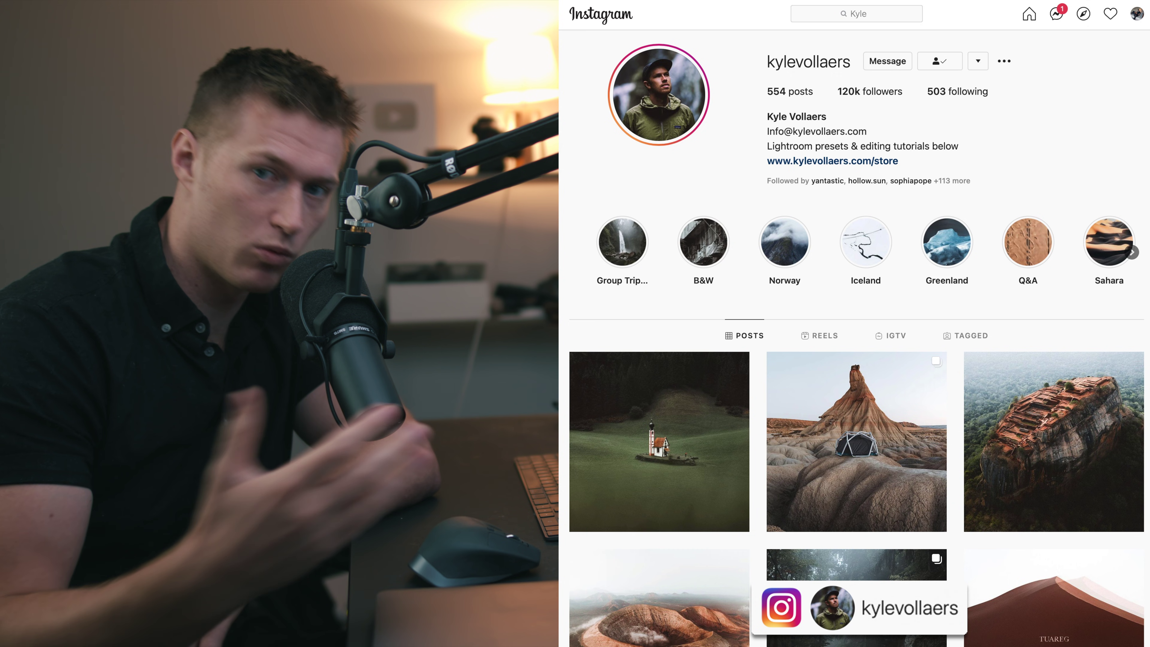
# Scroll the Instagram grid to view the Sahara desert dune post, then close it.
pyautogui.scroll(-5, 856, 340)
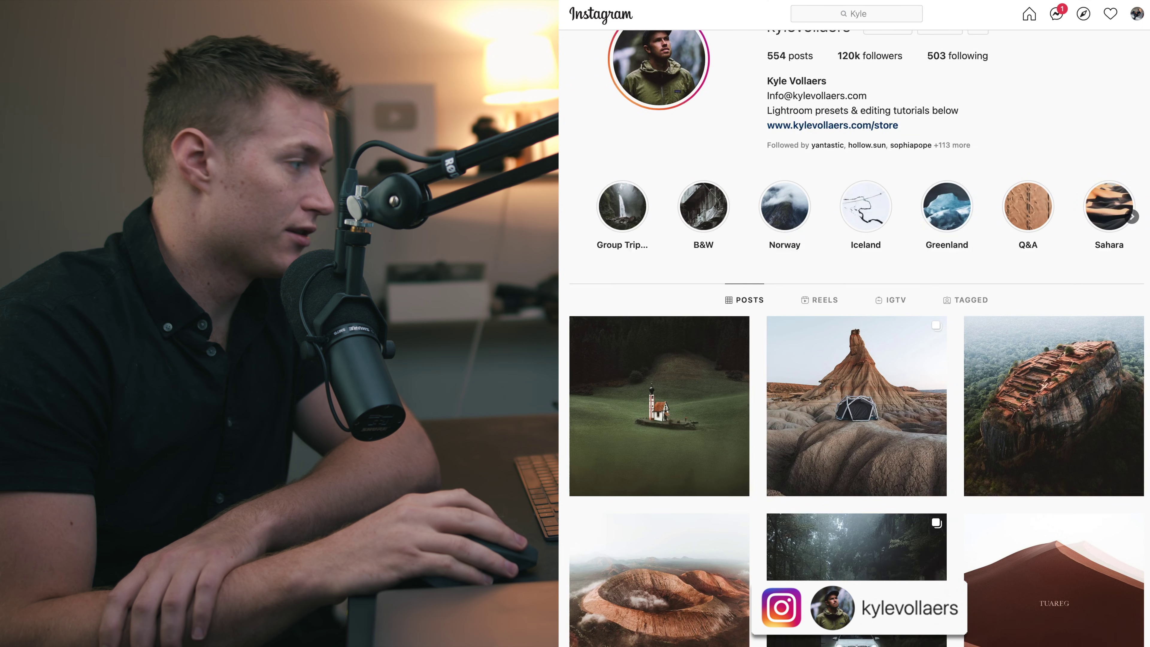
pyautogui.scroll(-15, 856, 340)
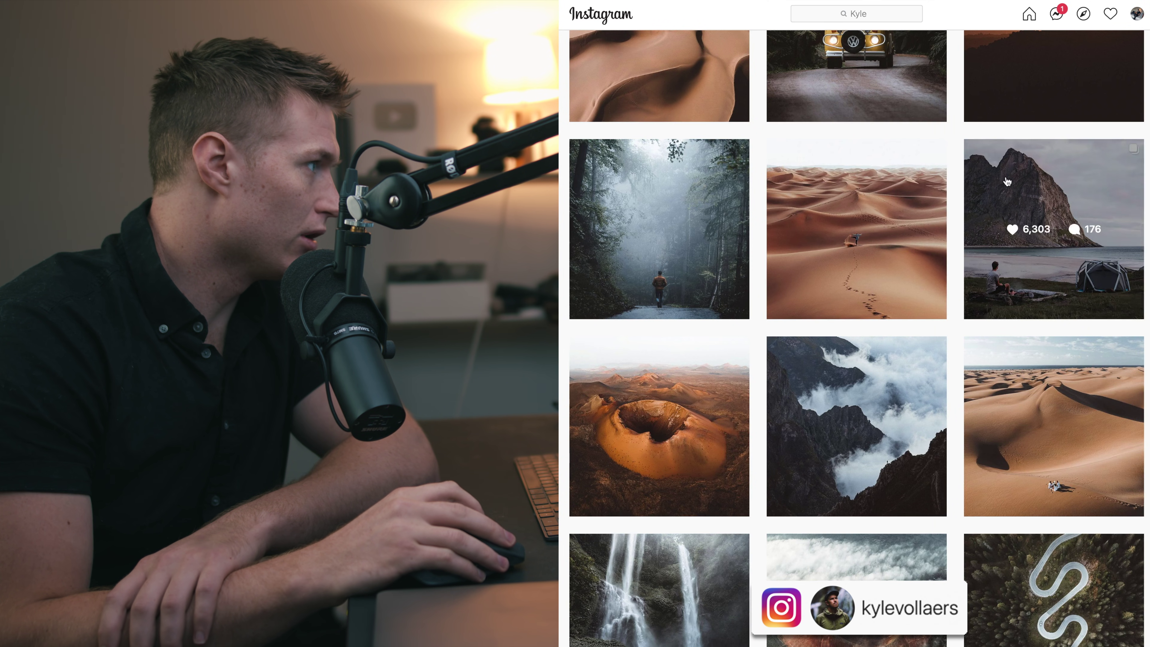
pyautogui.click(933, 195)
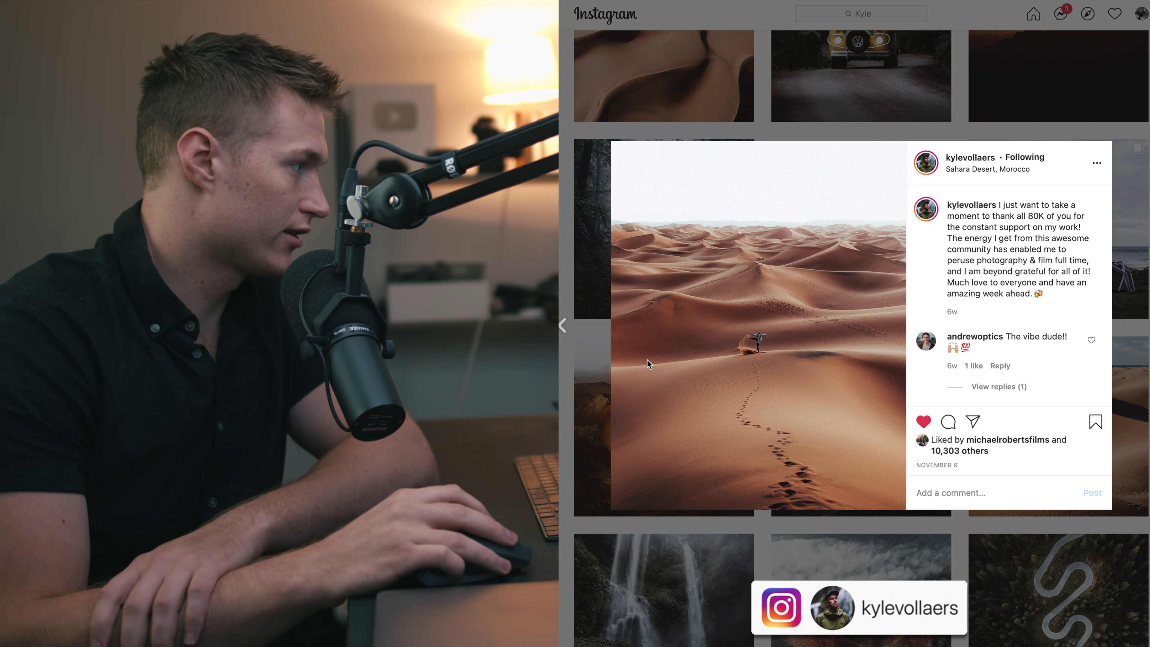
pyautogui.press('Escape')
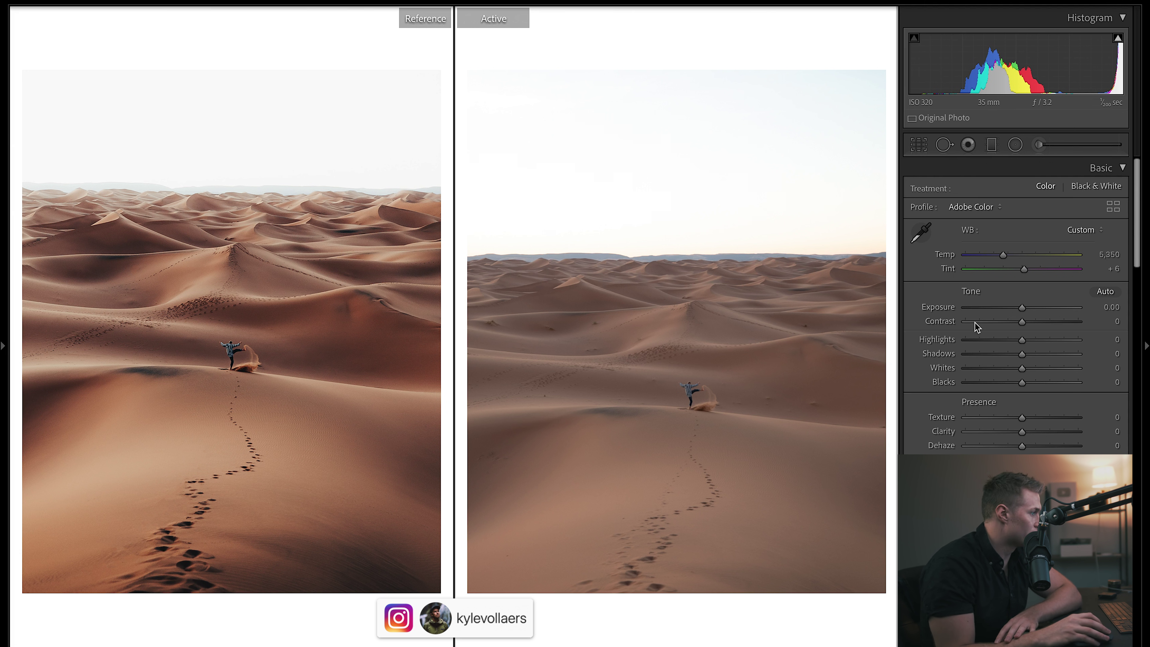
# Raise Contrast to +32 and switch on the Tone Curve adjustment.
pyautogui.click(1036, 321)
pyautogui.moveTo(1039, 326); pyautogui.dragTo(1040, 324)
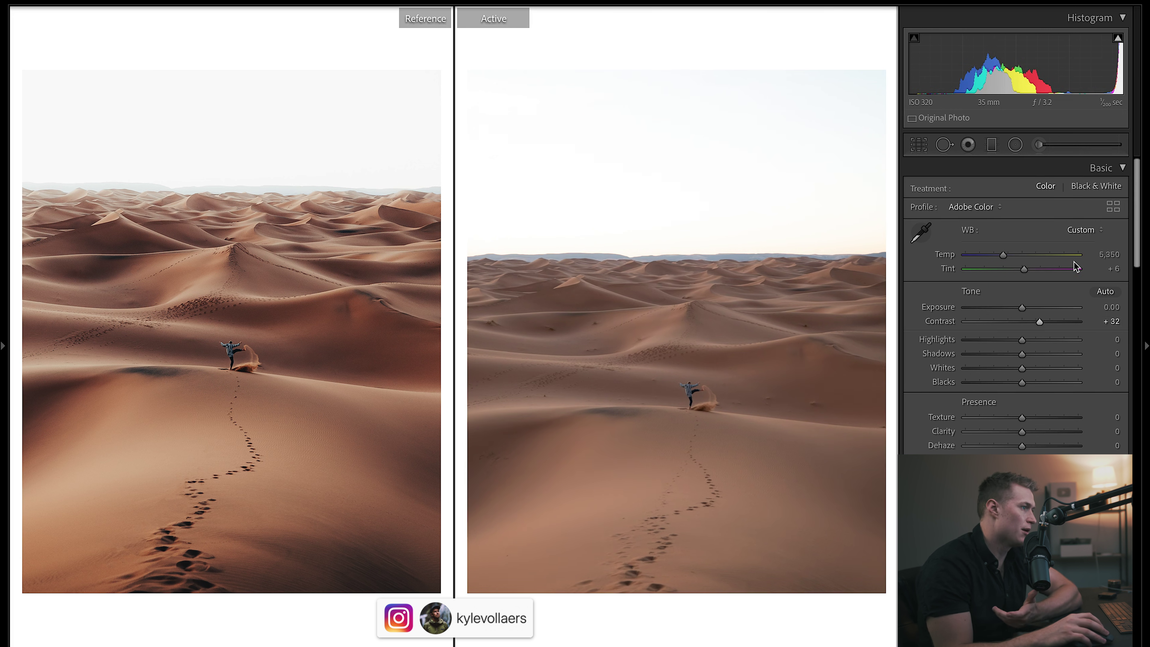
pyautogui.moveTo(1136, 196); pyautogui.dragTo(1138, 261)
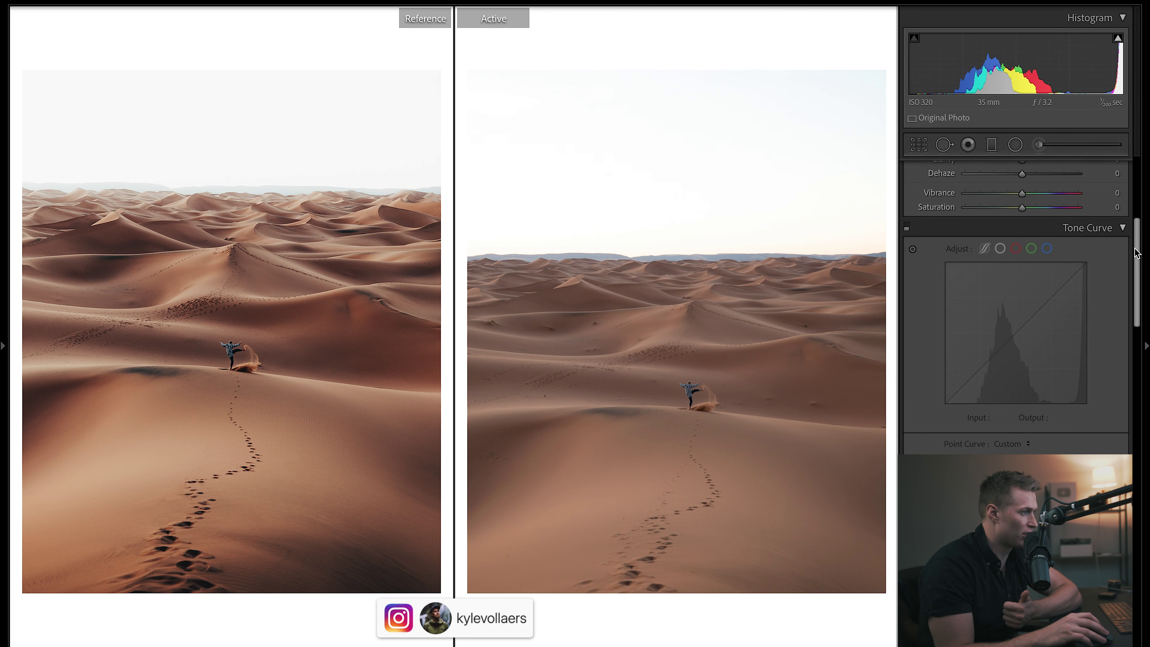
pyautogui.click(907, 228)
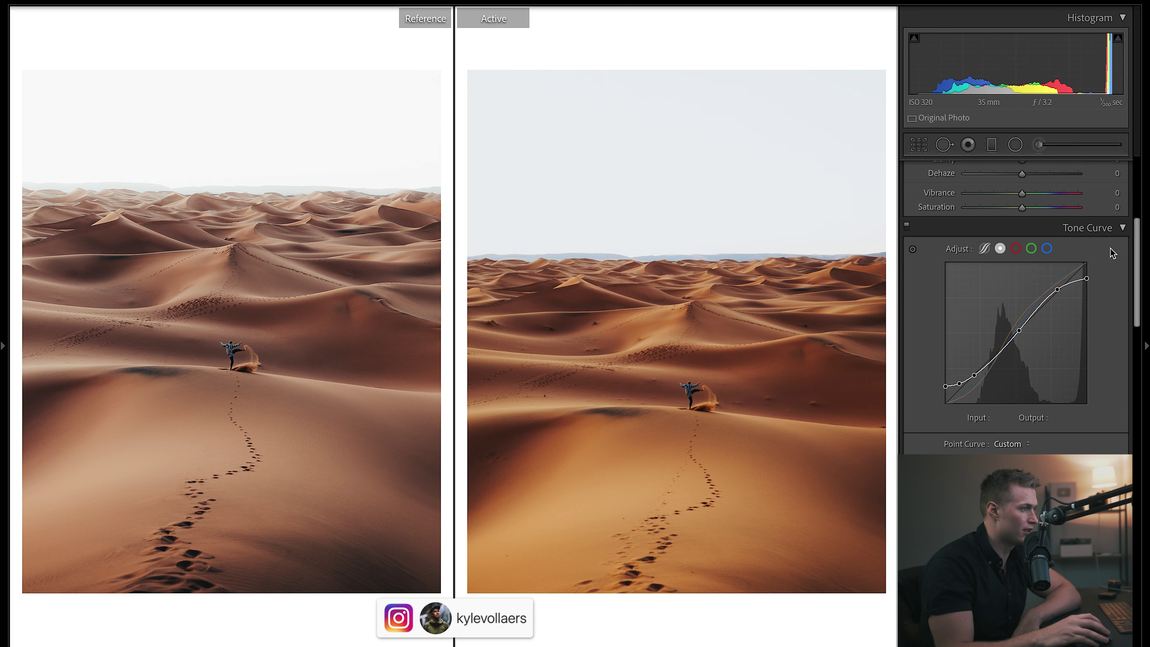
# Desaturate the HSL oranges, yellows, greens, aquas and blues, ending at Orange -42 and Yellow -44.
pyautogui.scroll(-10, 948, 312)
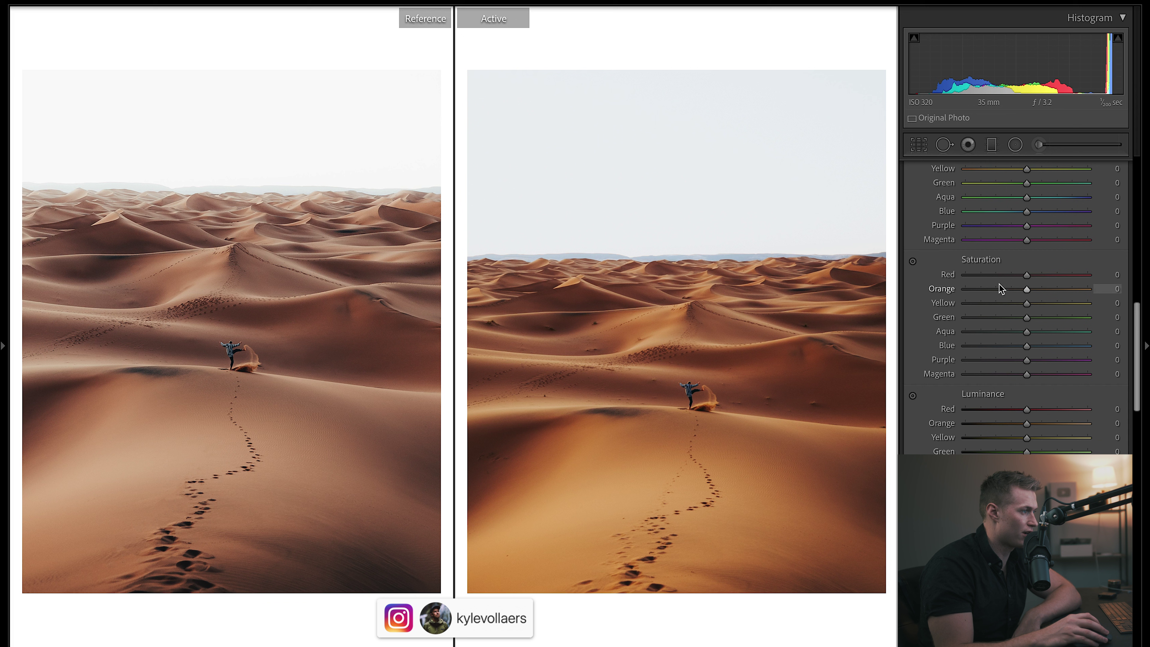
pyautogui.click(1000, 288)
pyautogui.click(1008, 303)
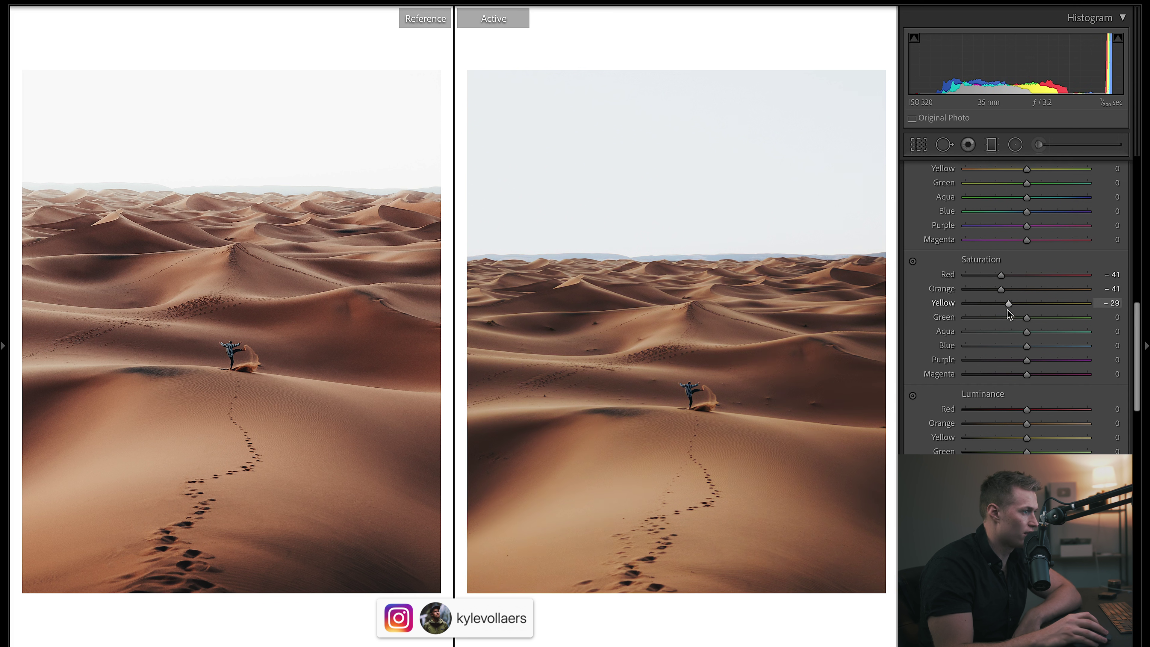
pyautogui.click(1011, 317)
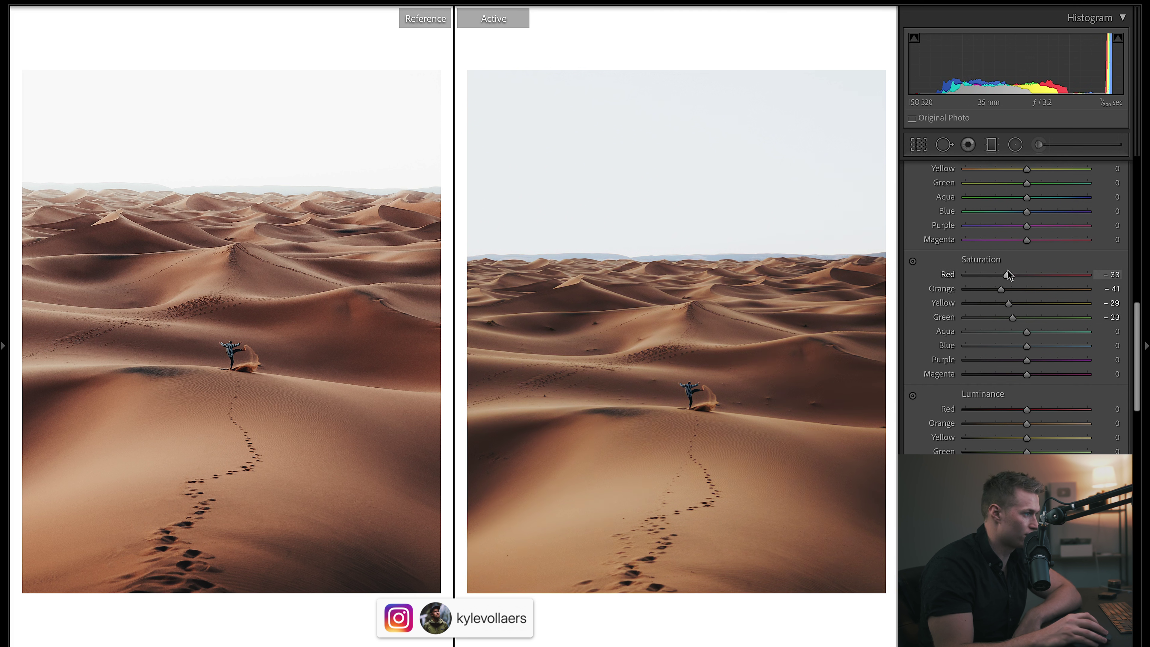
pyautogui.click(1015, 289)
pyautogui.click(1014, 303)
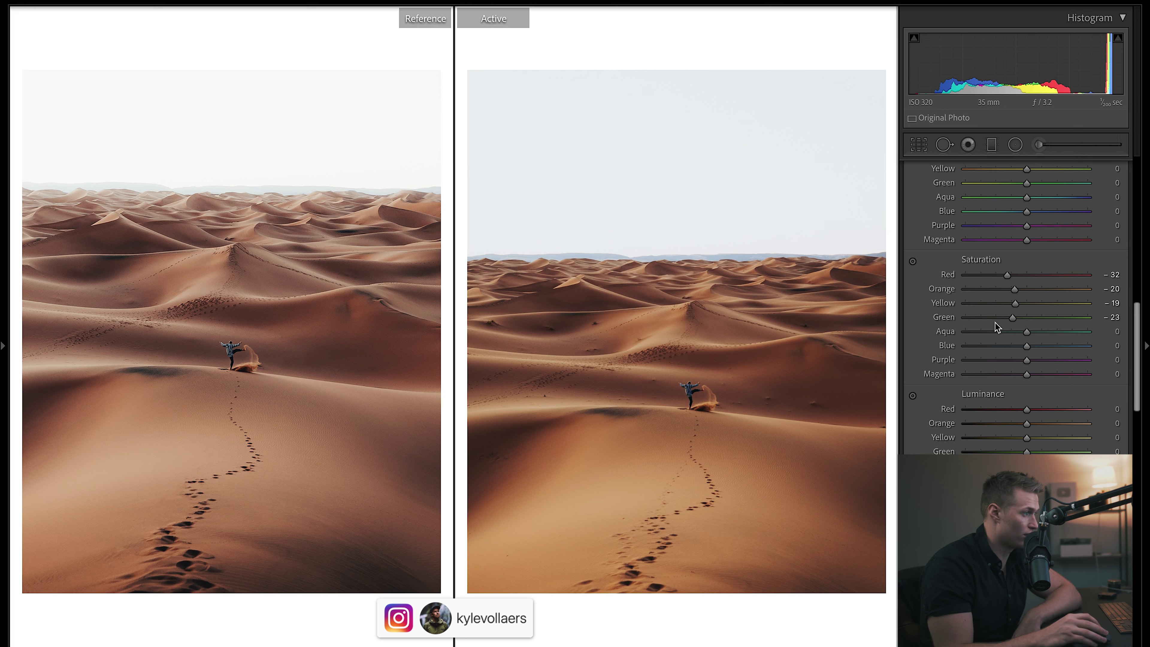
pyautogui.click(1011, 346)
pyautogui.click(1011, 332)
pyautogui.click(1001, 302)
pyautogui.click(1000, 292)
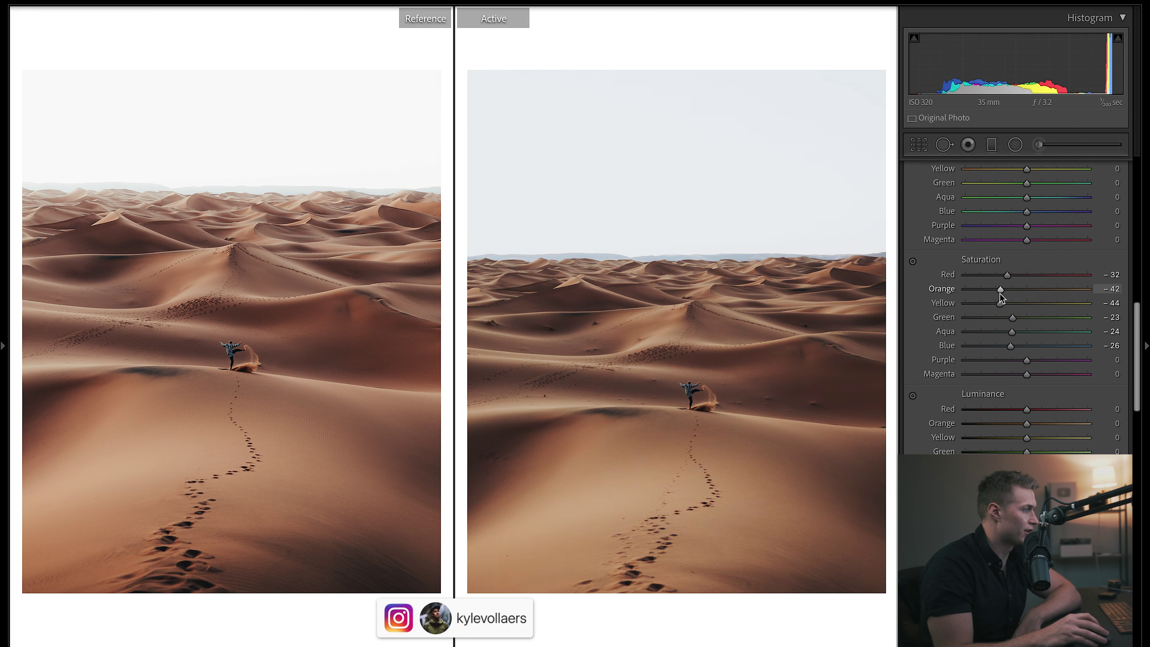
# Fine-tune the RGB tone curve's shadow and highlight points, undoing unwanted tweaks, then select the Red channel.
pyautogui.moveTo(1134, 325); pyautogui.dragTo(1118, 248)
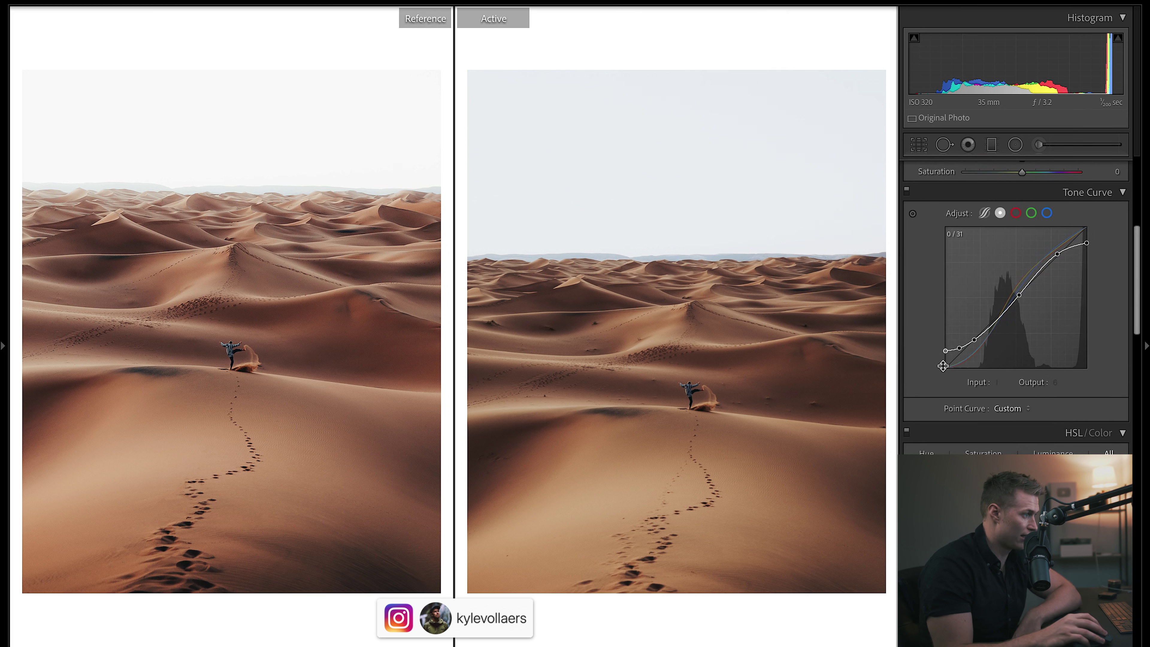
pyautogui.click(958, 347)
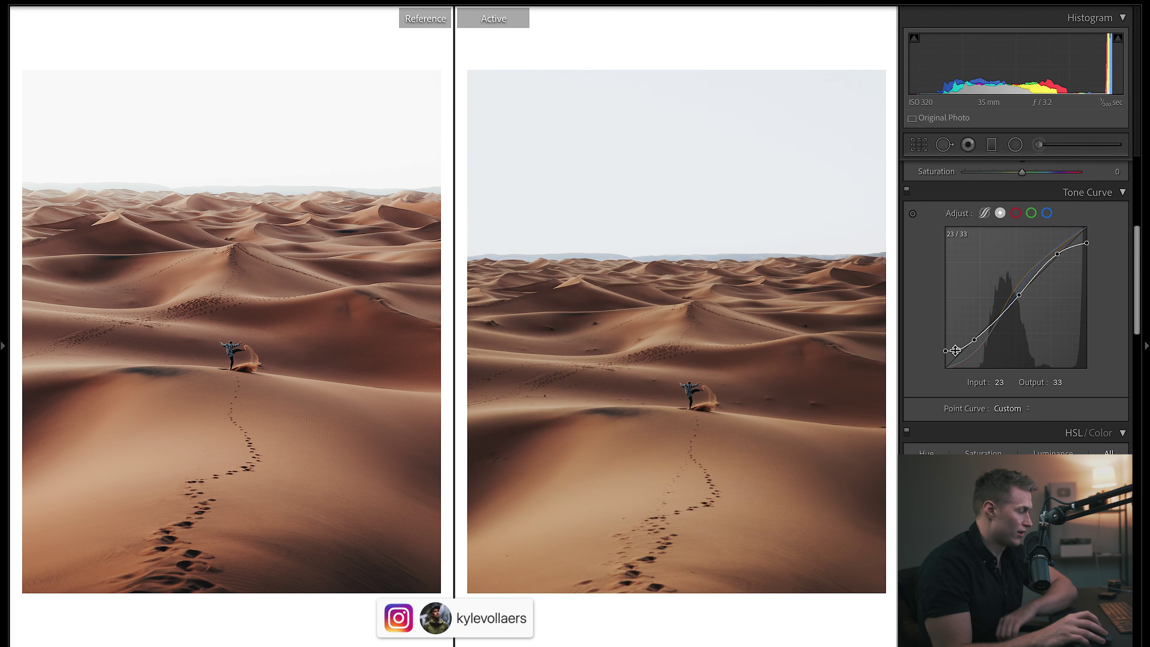
pyautogui.hotkey('ctrl', 'z')
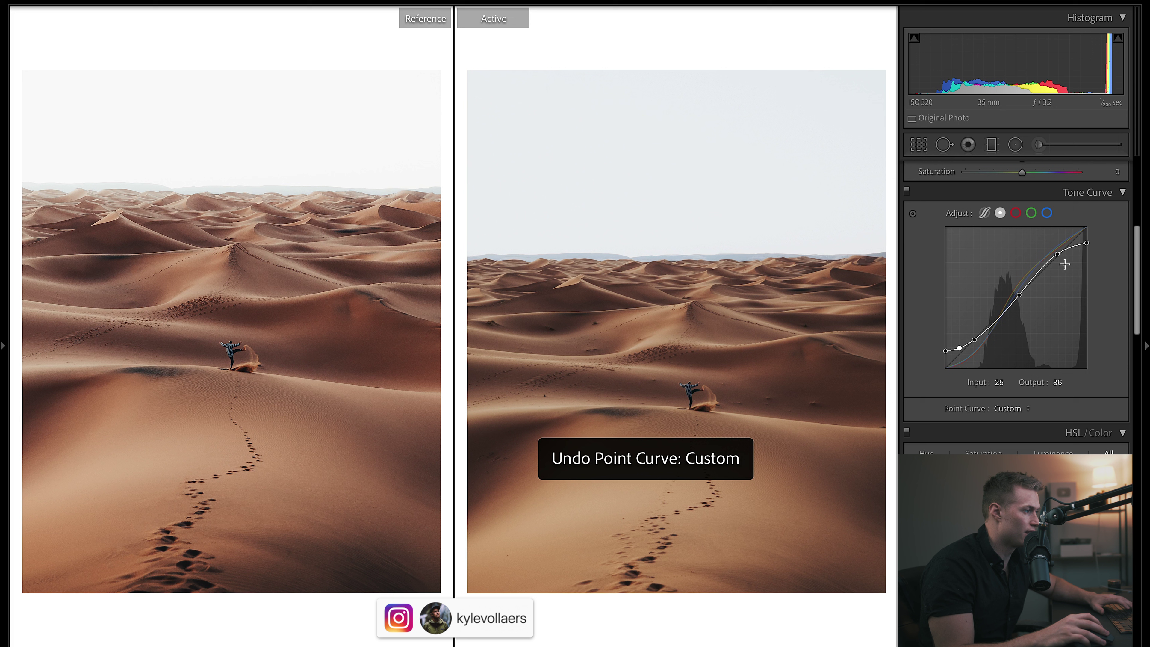
pyautogui.moveTo(959, 350); pyautogui.dragTo(960, 348)
pyautogui.moveTo(1054, 257); pyautogui.dragTo(1085, 228)
pyautogui.hotkey('ctrl', 'z')
pyautogui.hotkey('ctrl', 'z')
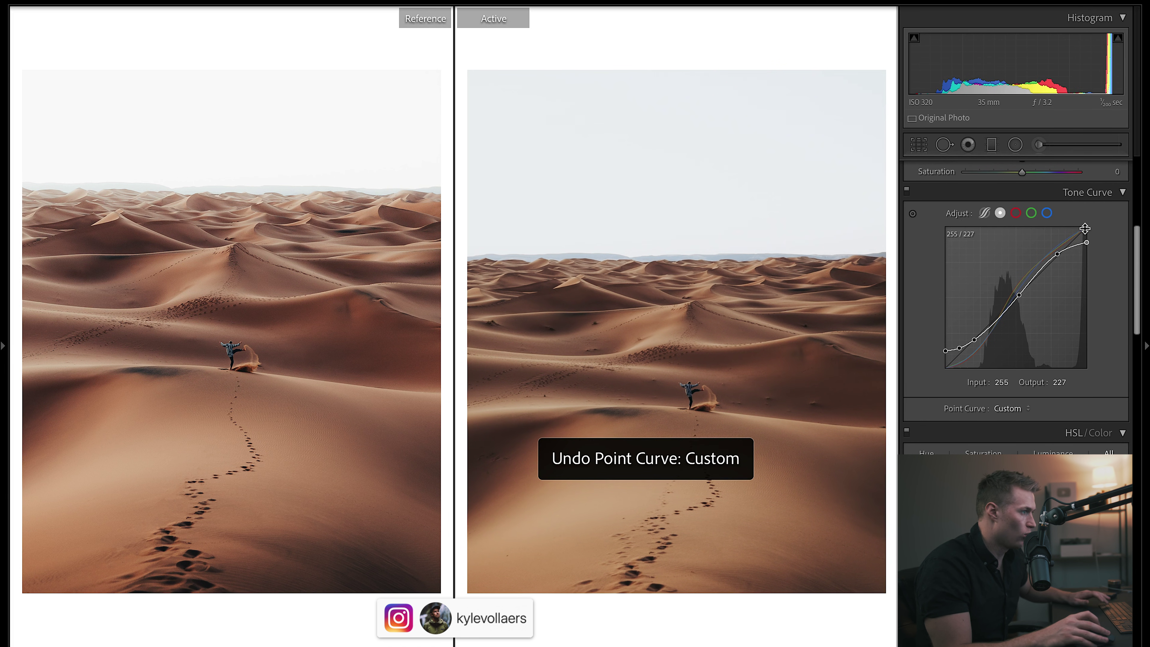
pyautogui.click(1015, 214)
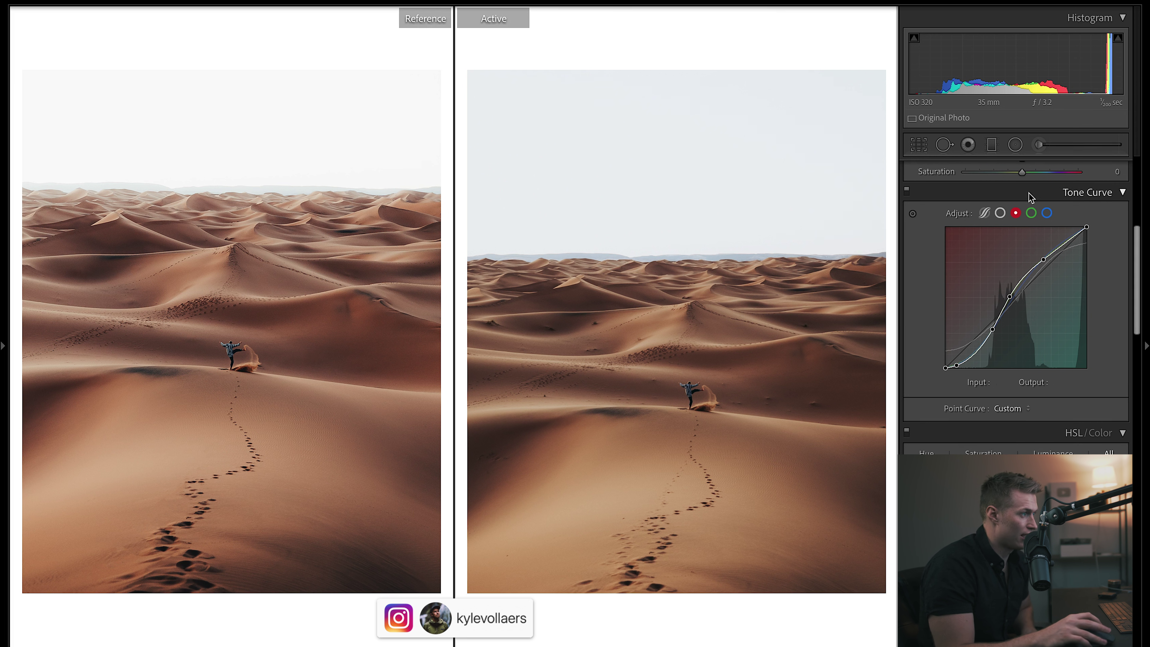
# Review the Red, Green and Blue channel curves, undo a blue midtone tweak, and show the parametric curve.
pyautogui.click(1030, 213)
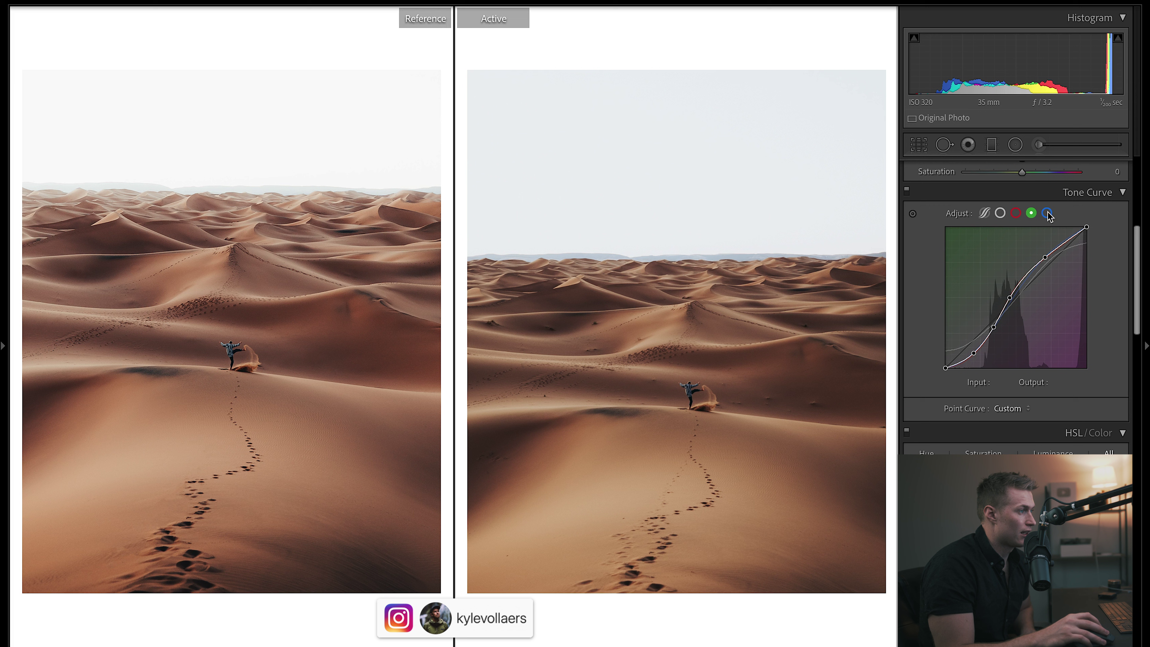
pyautogui.click(1015, 213)
pyautogui.click(1030, 214)
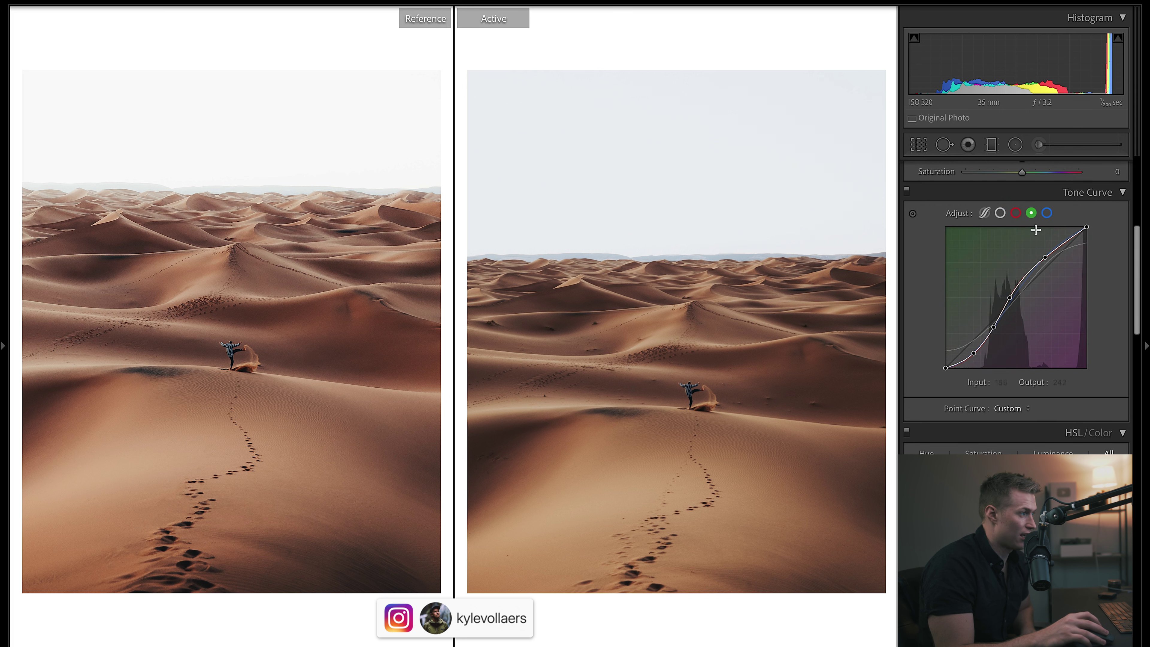
pyautogui.click(1046, 213)
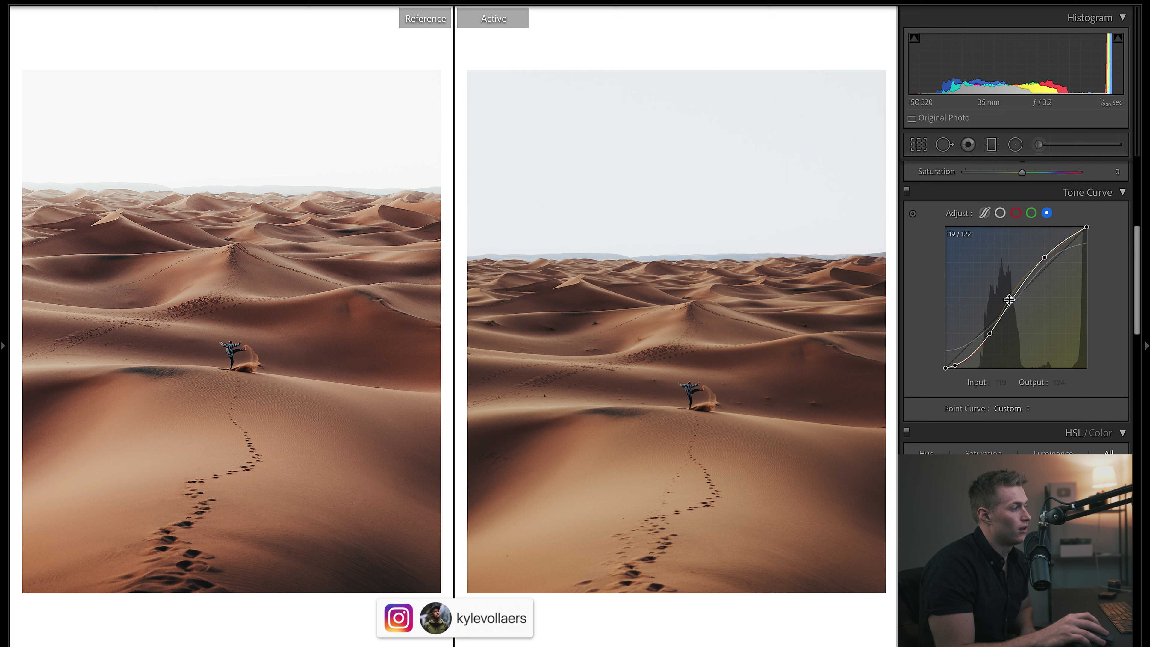
pyautogui.moveTo(1010, 300); pyautogui.dragTo(1008, 297)
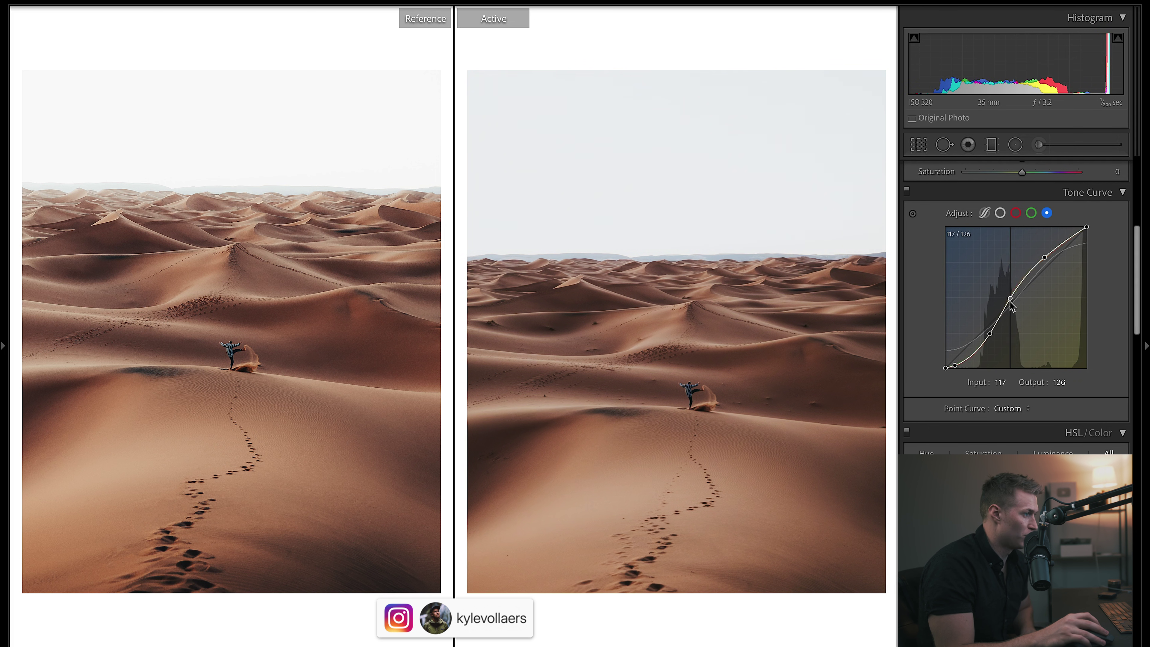
pyautogui.hotkey('ctrl', 'z')
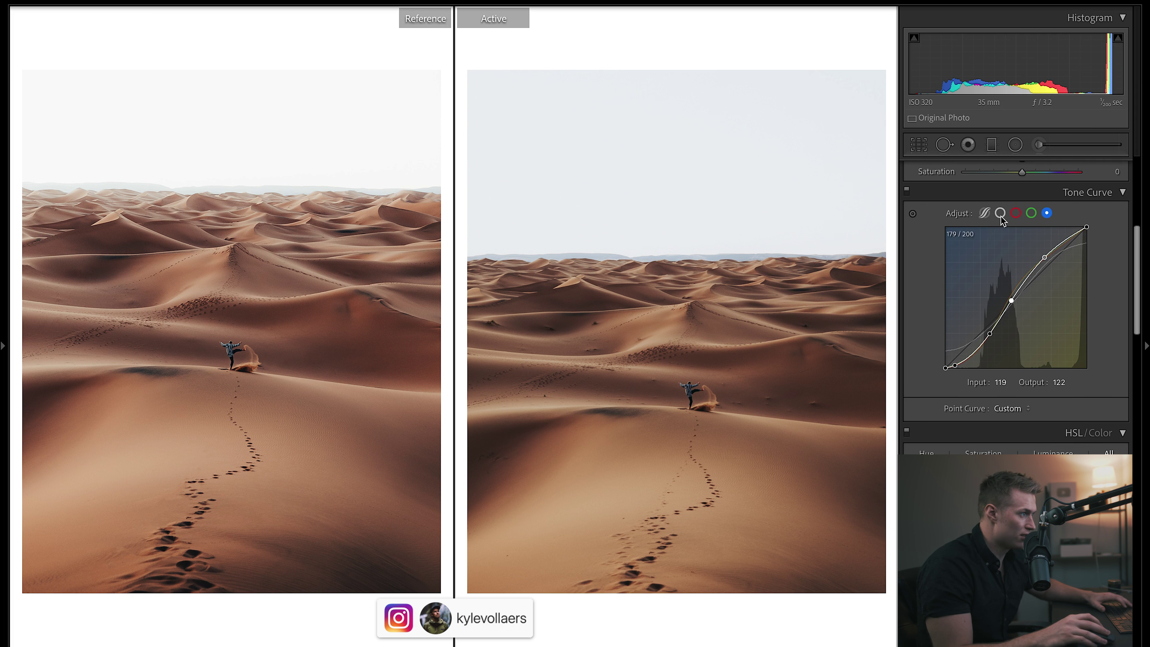
pyautogui.click(986, 215)
pyautogui.click(1000, 213)
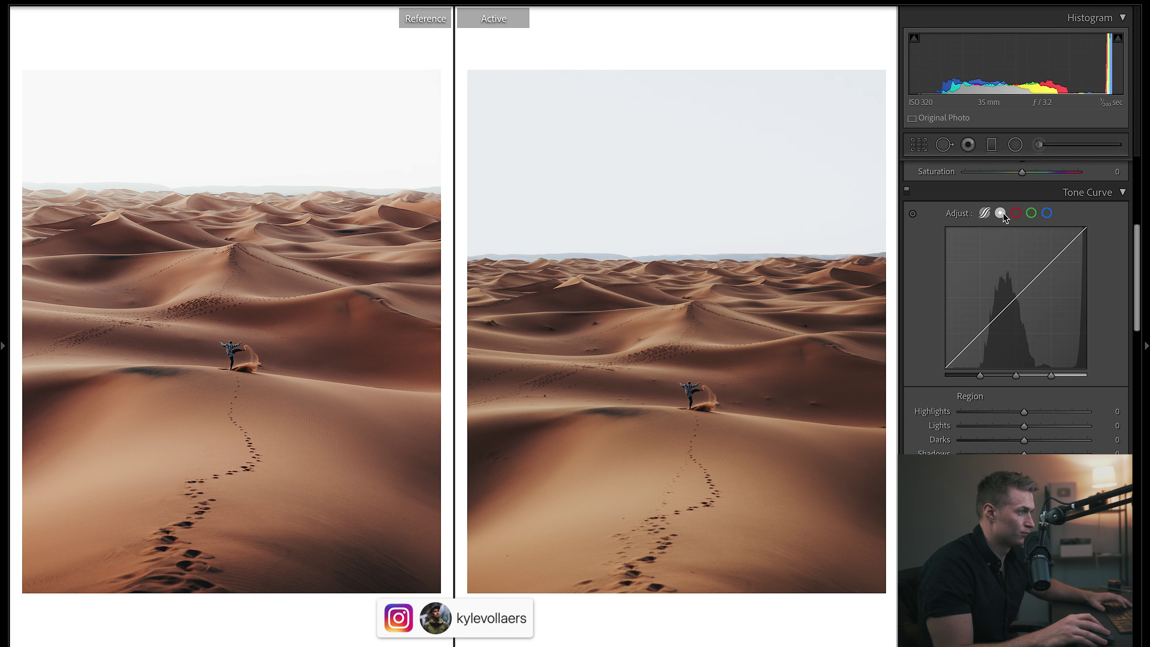
# Lower Highlights and Whites to -21, lift Blacks to +38, and nudge Contrast to +33.
pyautogui.scroll(10, 1129, 238)
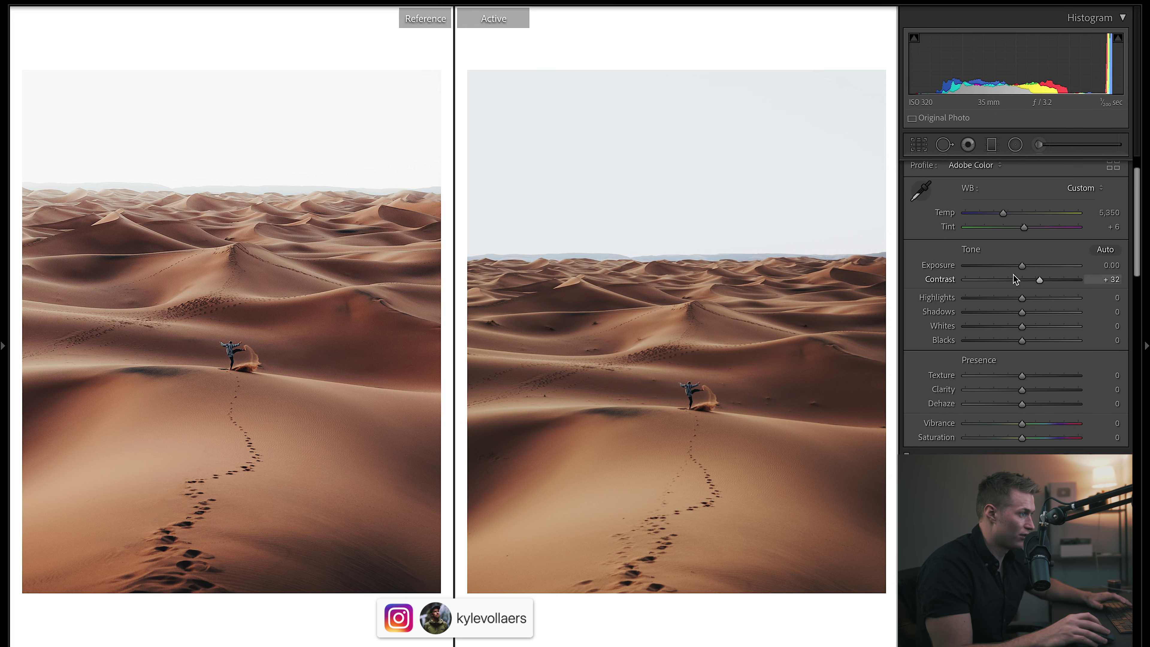
pyautogui.click(1002, 298)
pyautogui.click(1042, 340)
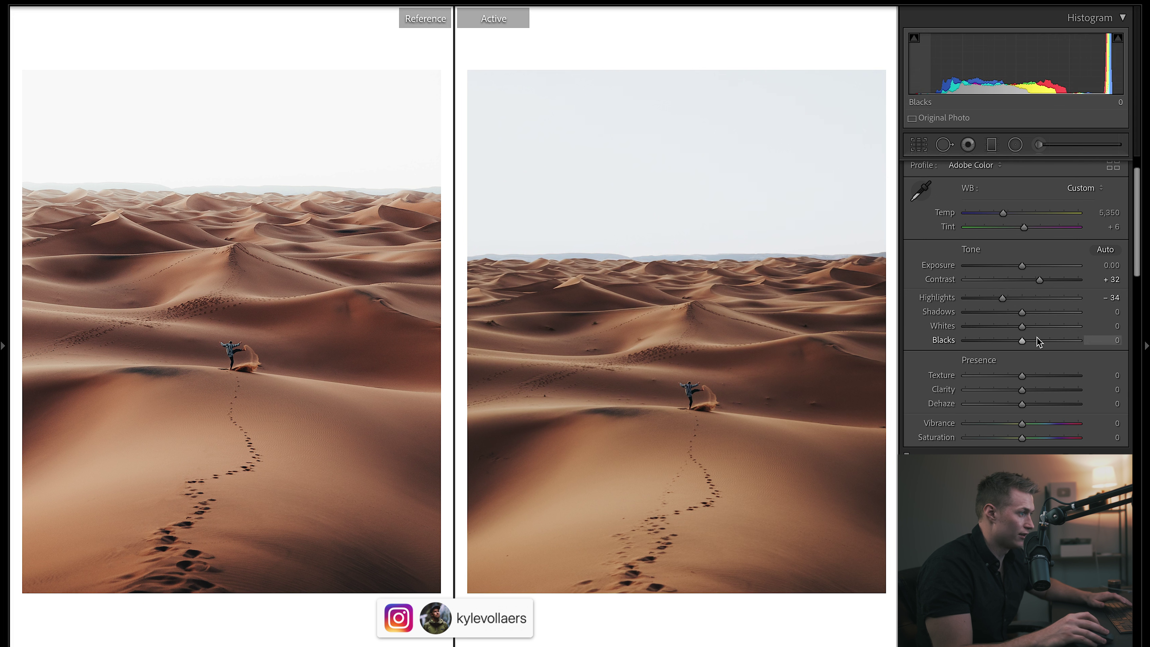
pyautogui.click(1010, 326)
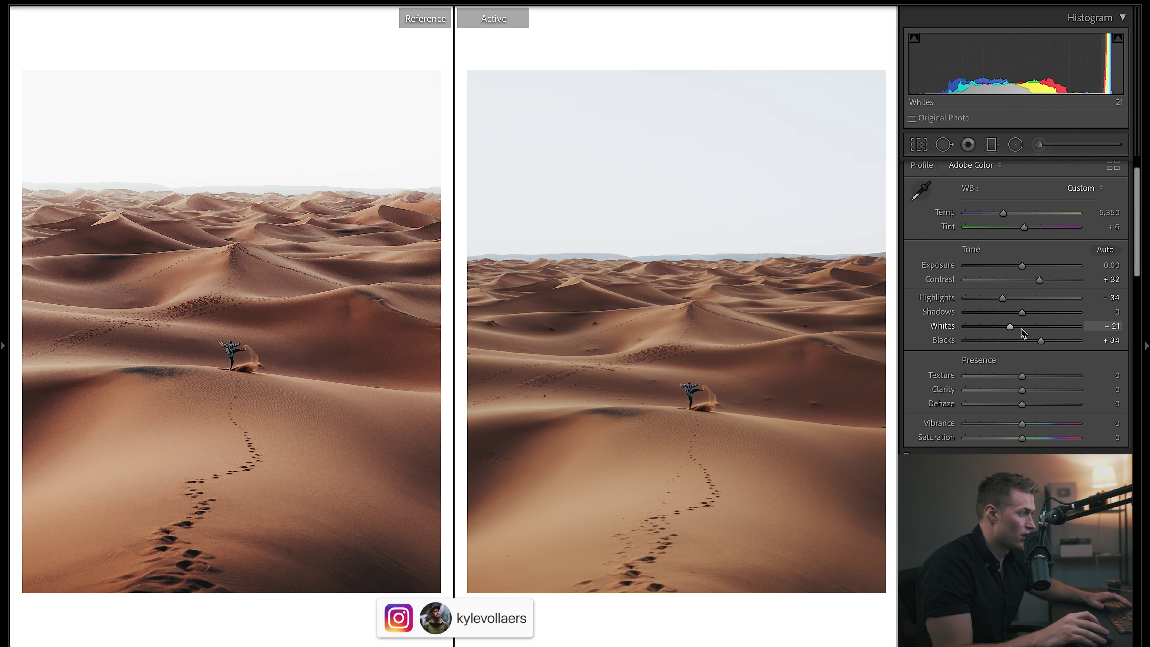
pyautogui.click(1042, 340)
pyautogui.click(1040, 279)
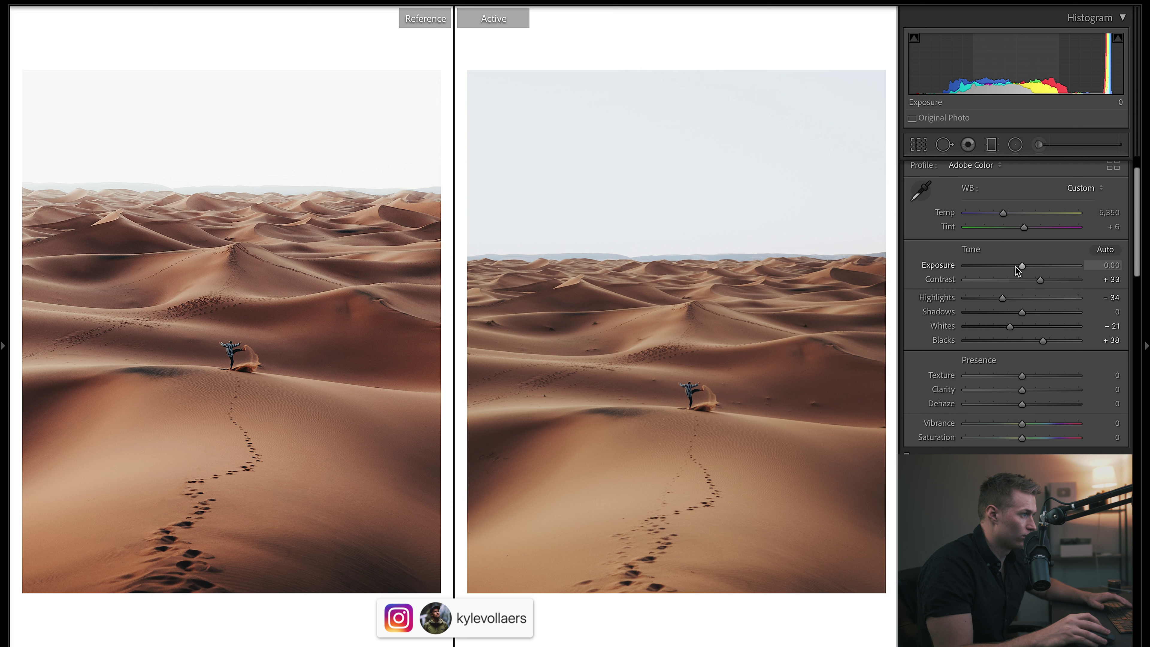
pyautogui.moveTo(1003, 298); pyautogui.dragTo(992, 300)
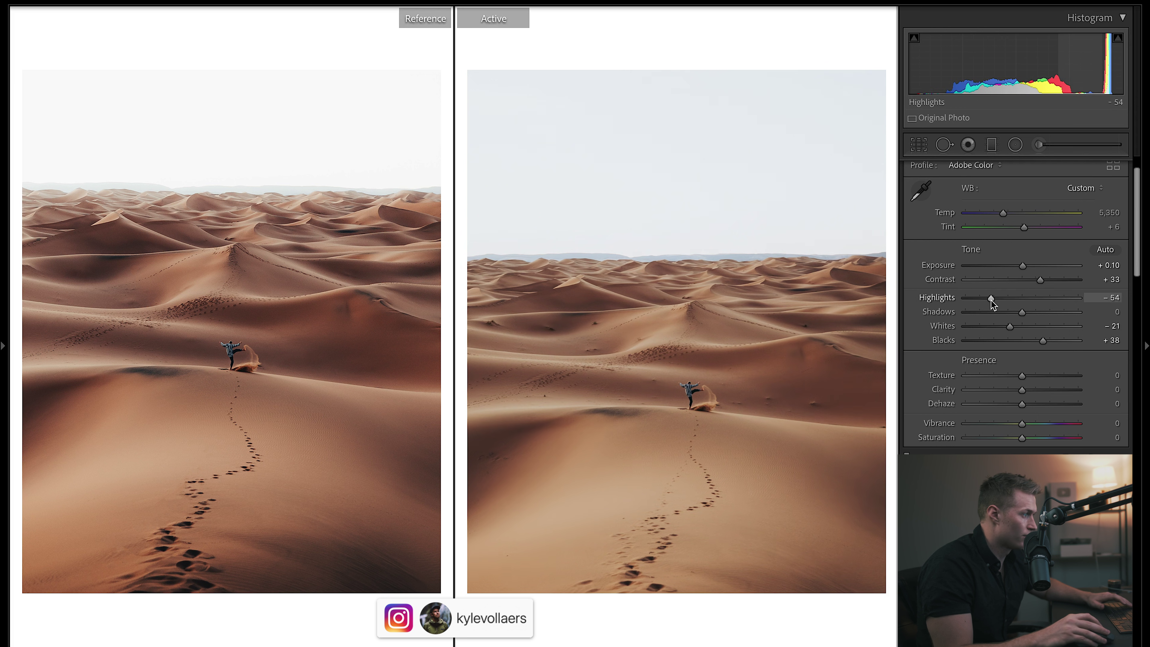
# Set Dehaze +18, Clarity -13, Vibrance -11 and Saturation +5.
pyautogui.click(1029, 404)
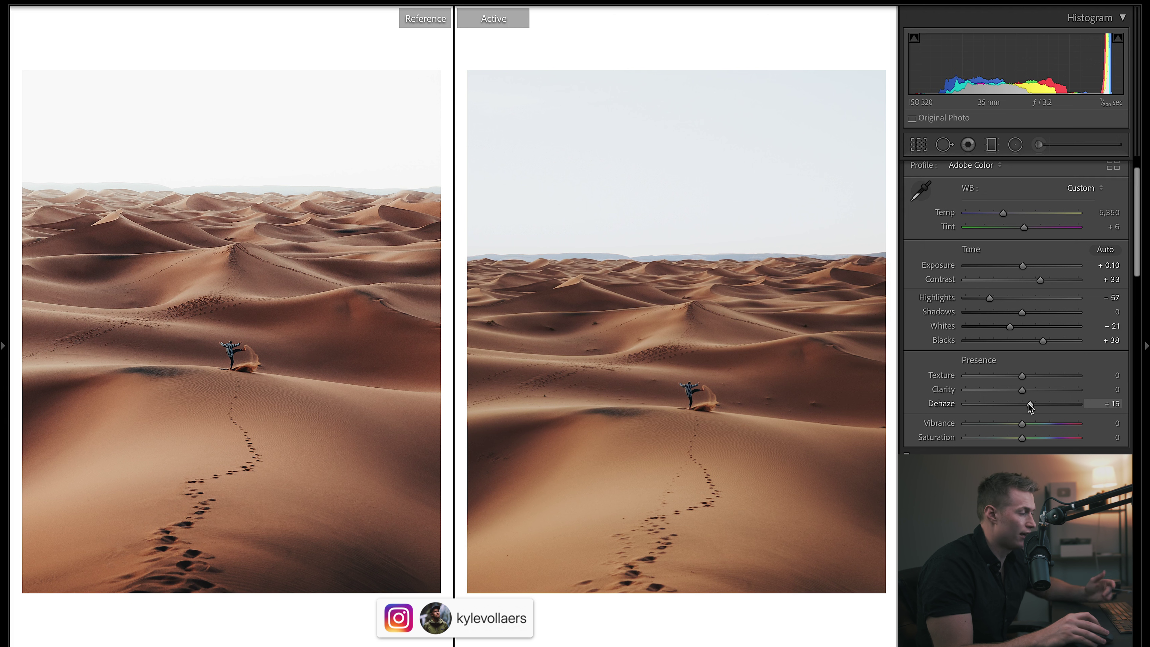
pyautogui.moveTo(1028, 403); pyautogui.dragTo(1030, 404)
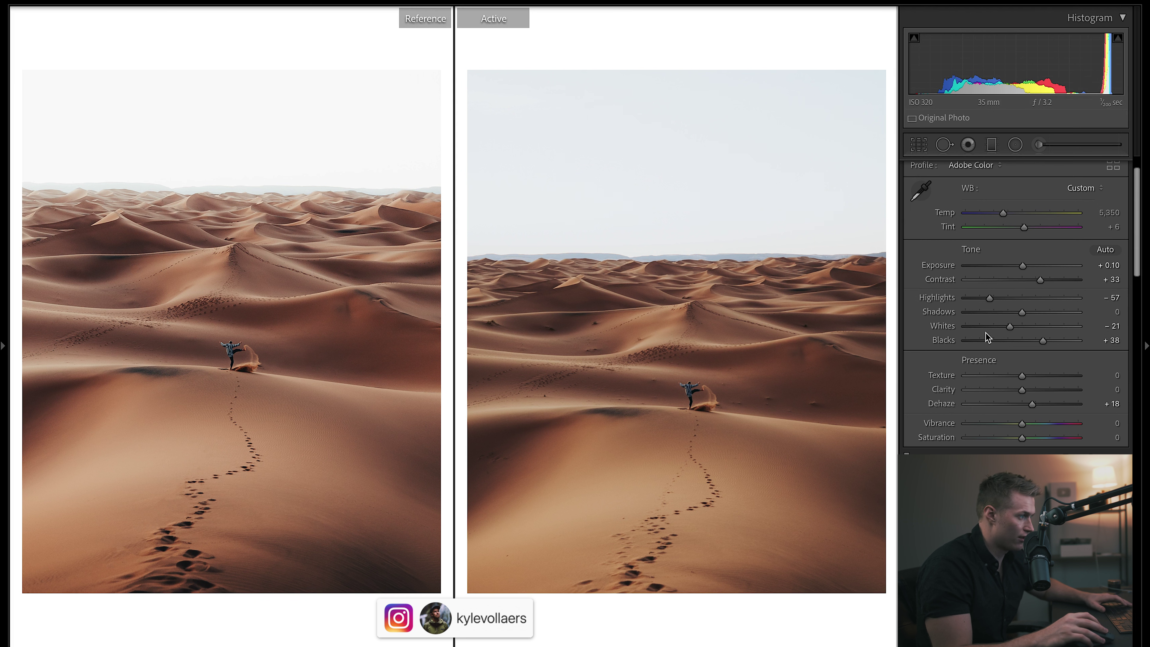
pyautogui.moveTo(1017, 390); pyautogui.dragTo(1014, 396)
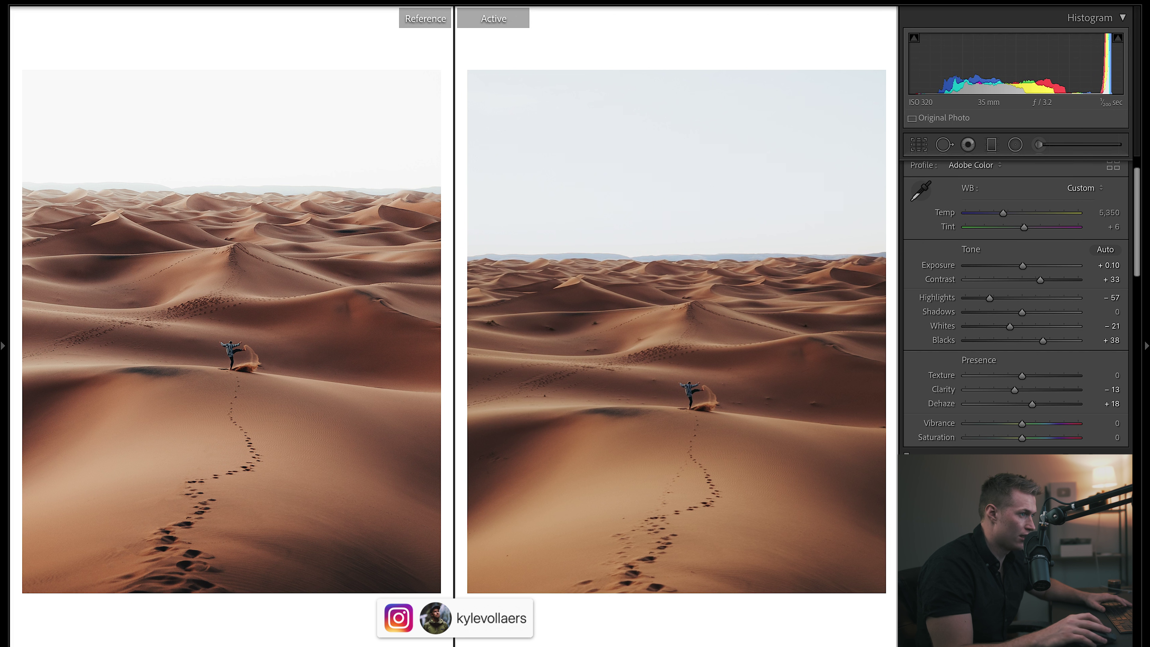
pyautogui.moveTo(1023, 426); pyautogui.dragTo(1018, 425)
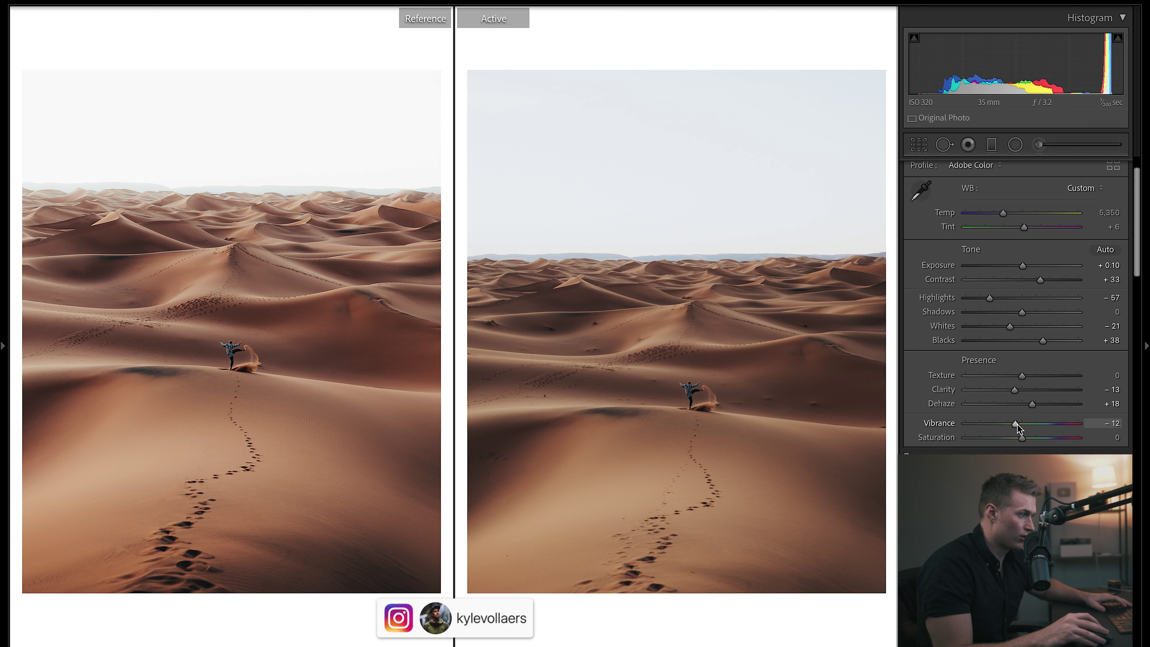
pyautogui.moveTo(1017, 425); pyautogui.dragTo(1022, 439)
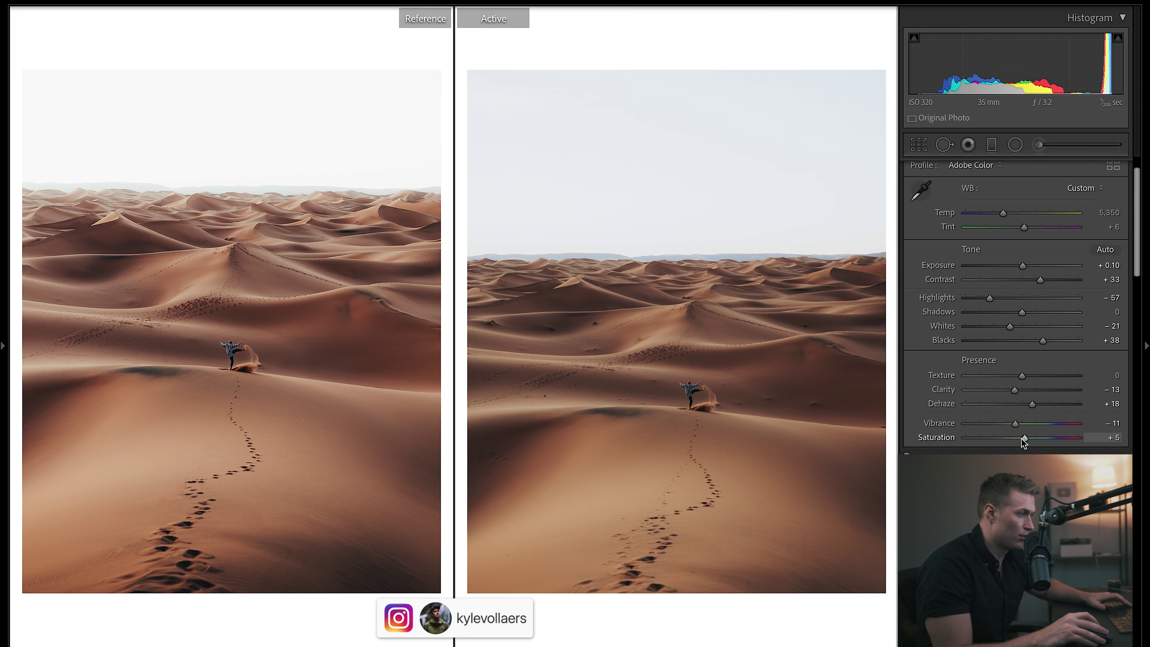
# Refine Contrast to +34, Highlights to -41 and fine-tune Blacks to +43.
pyautogui.moveTo(1040, 280); pyautogui.dragTo(1042, 280)
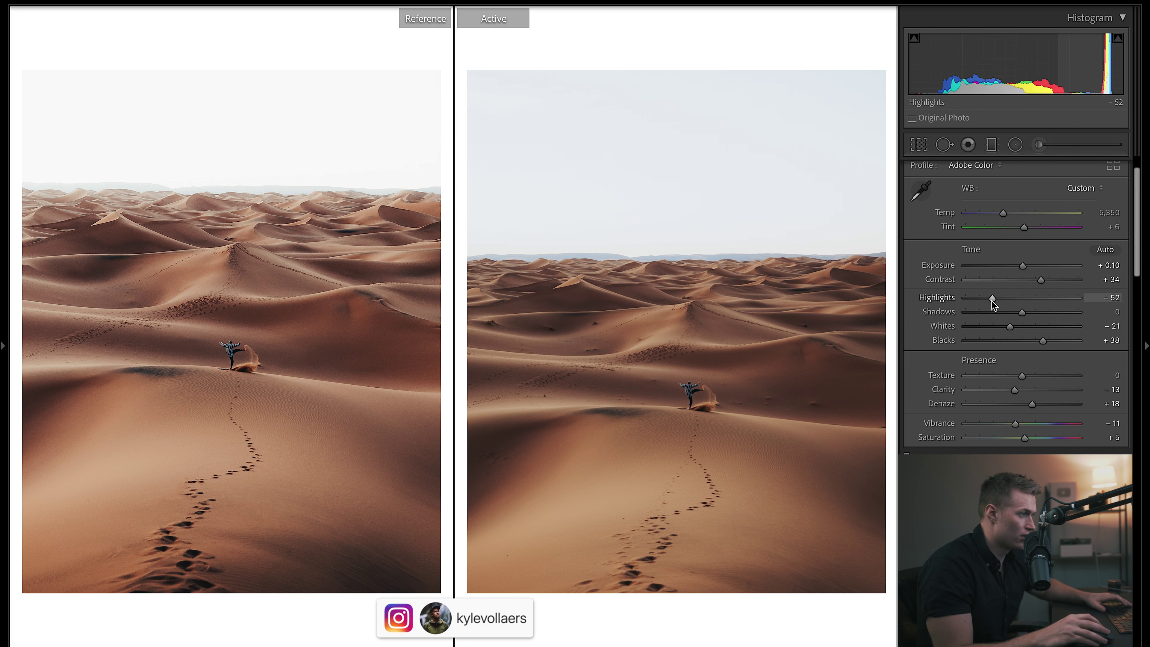
pyautogui.moveTo(991, 298); pyautogui.dragTo(1026, 315)
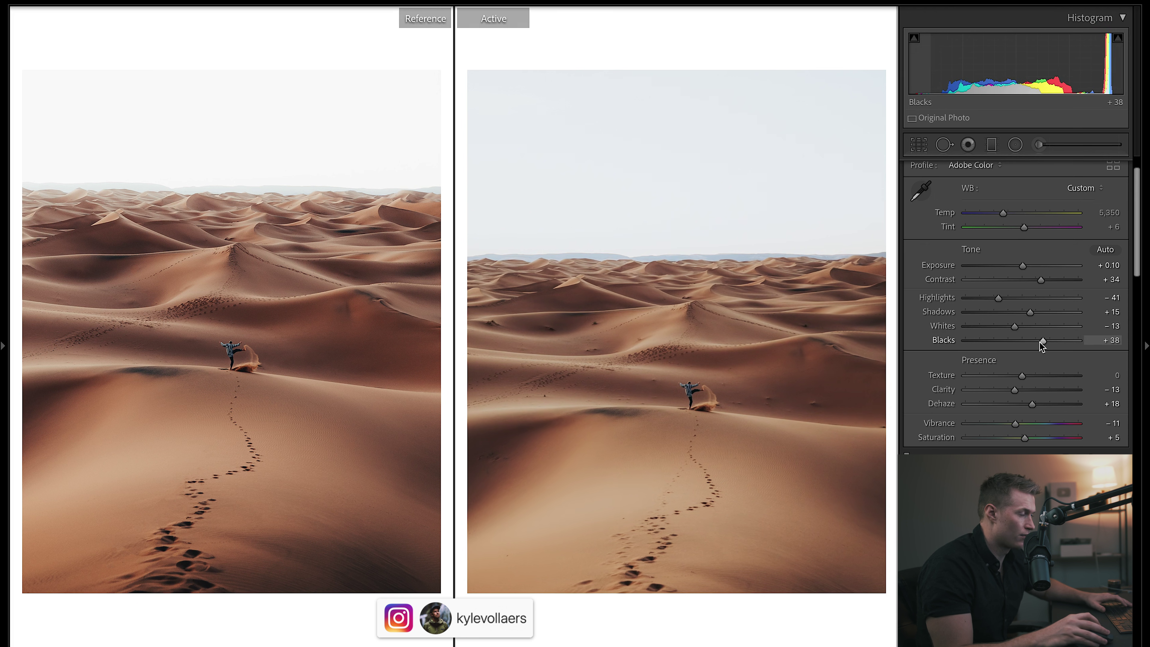
pyautogui.moveTo(1043, 342); pyautogui.dragTo(1042, 343)
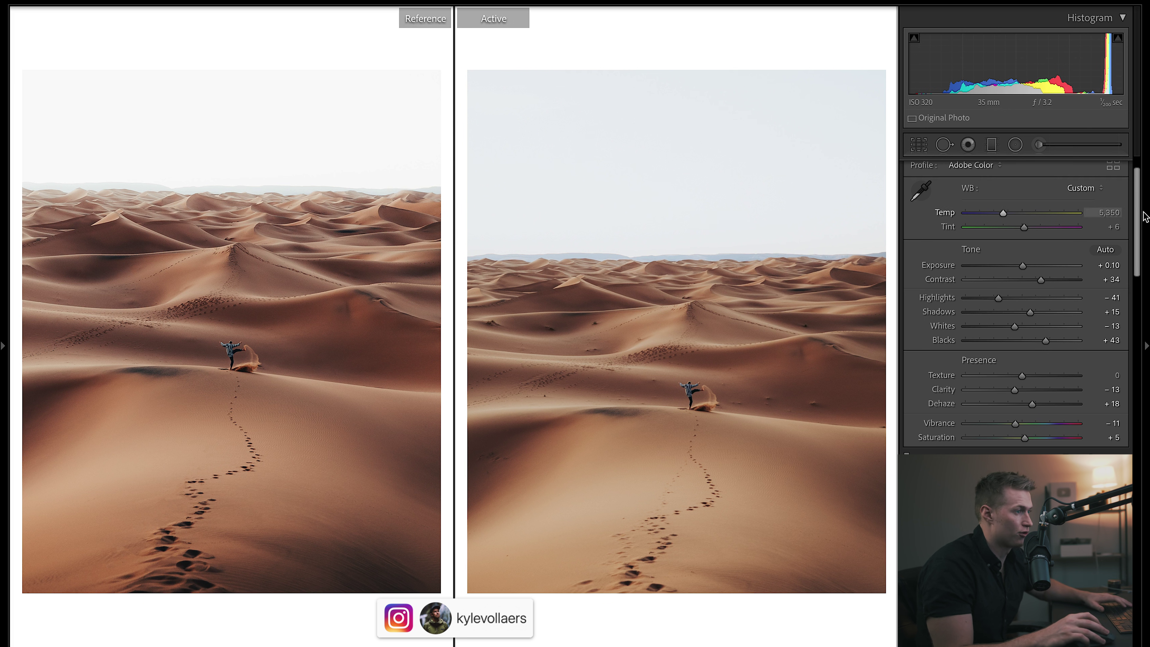
pyautogui.moveTo(1136, 204); pyautogui.dragTo(1146, 335)
# Set HSL luminance to Red -24, Orange -4, Yellow +25, Green -8 and Blue +27.
pyautogui.scroll(-5, 1143, 339)
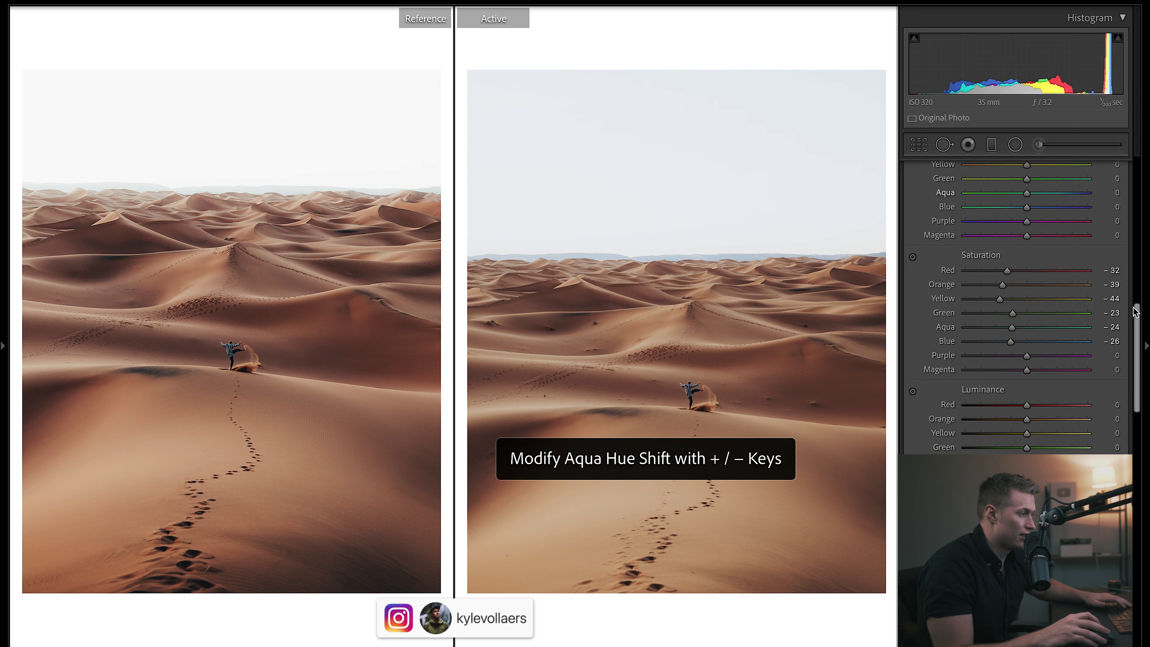
pyautogui.scroll(3, 1140, 344)
pyautogui.moveTo(1023, 319)
pyautogui.mouseDown()
pyautogui.moveTo(984, 319)
pyautogui.moveTo(1071, 317)
pyautogui.moveTo(1053, 349)
pyautogui.moveTo(1010, 332)
pyautogui.mouseUp()
pyautogui.moveTo(1012, 331); pyautogui.dragTo(1046, 392)
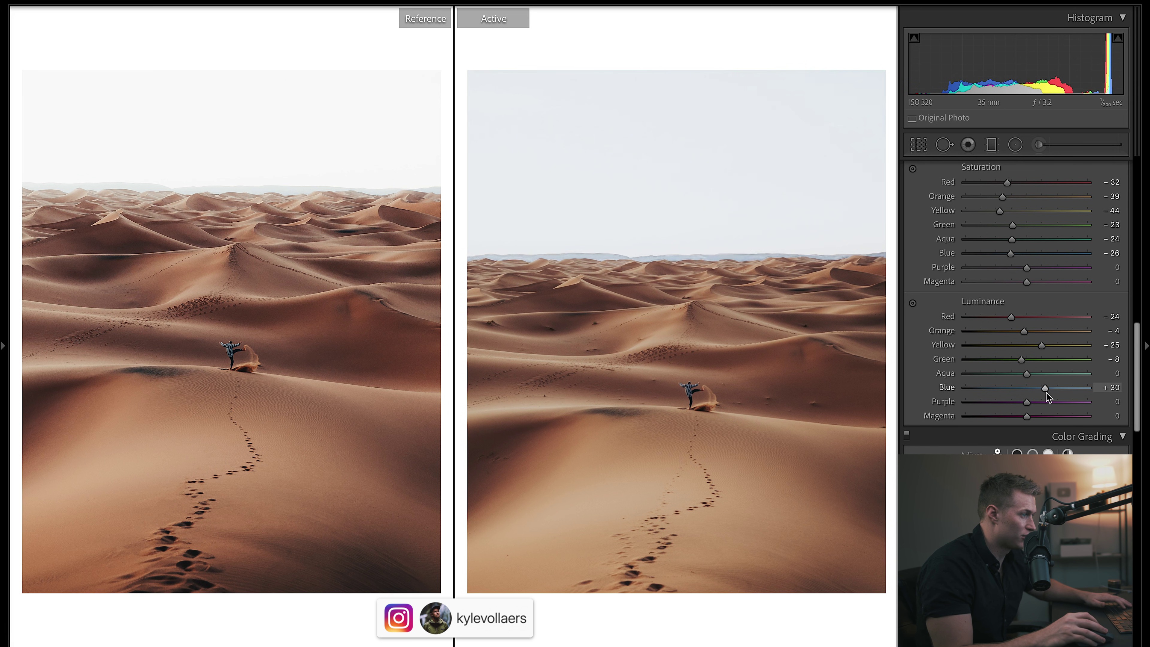
pyautogui.doubleClick(1023, 387)
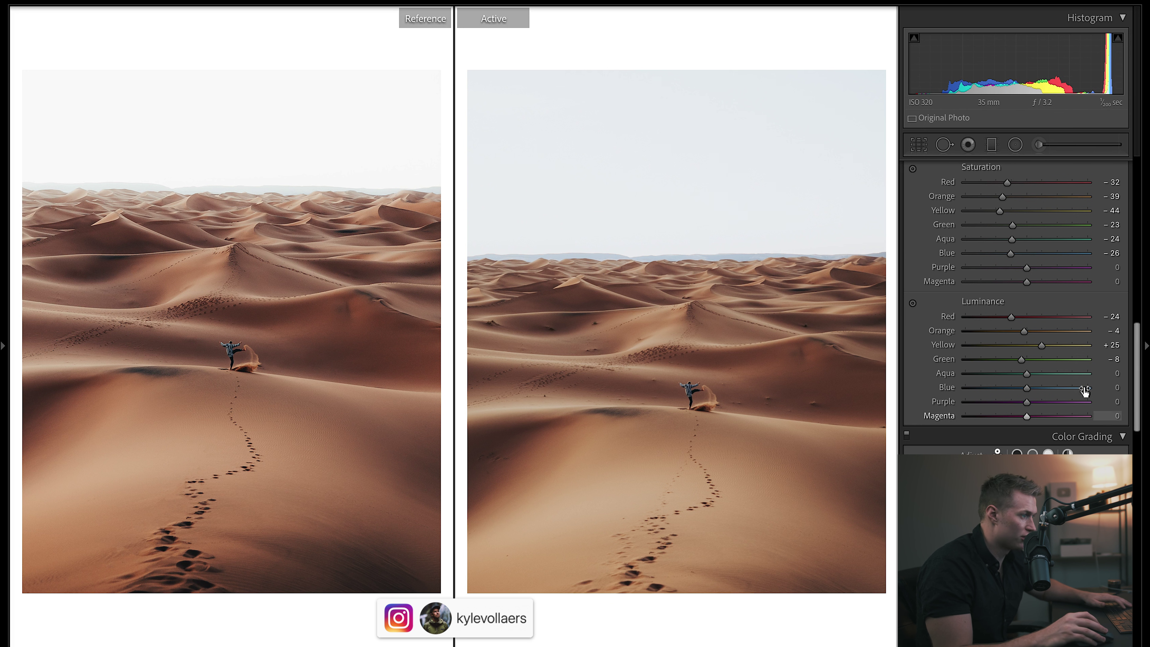
pyautogui.moveTo(1026, 388)
pyautogui.mouseDown()
pyautogui.moveTo(937, 402)
pyautogui.moveTo(1039, 398)
pyautogui.mouseUp()
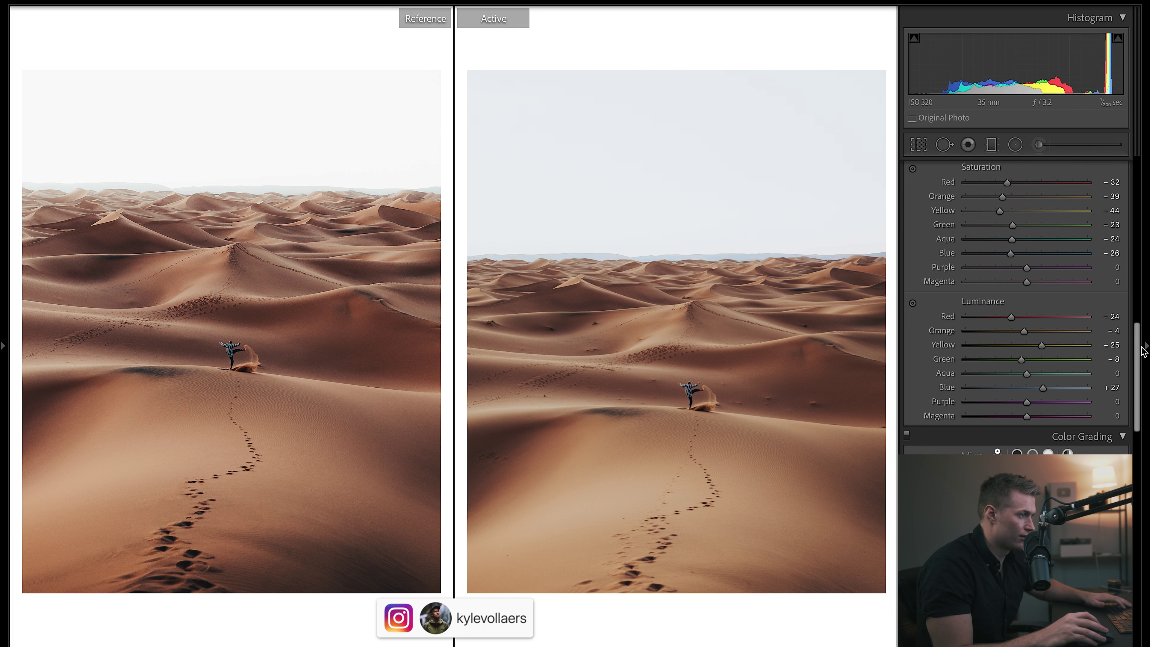
pyautogui.scroll(-4, 1123, 317)
pyautogui.scroll(8, 1065, 198)
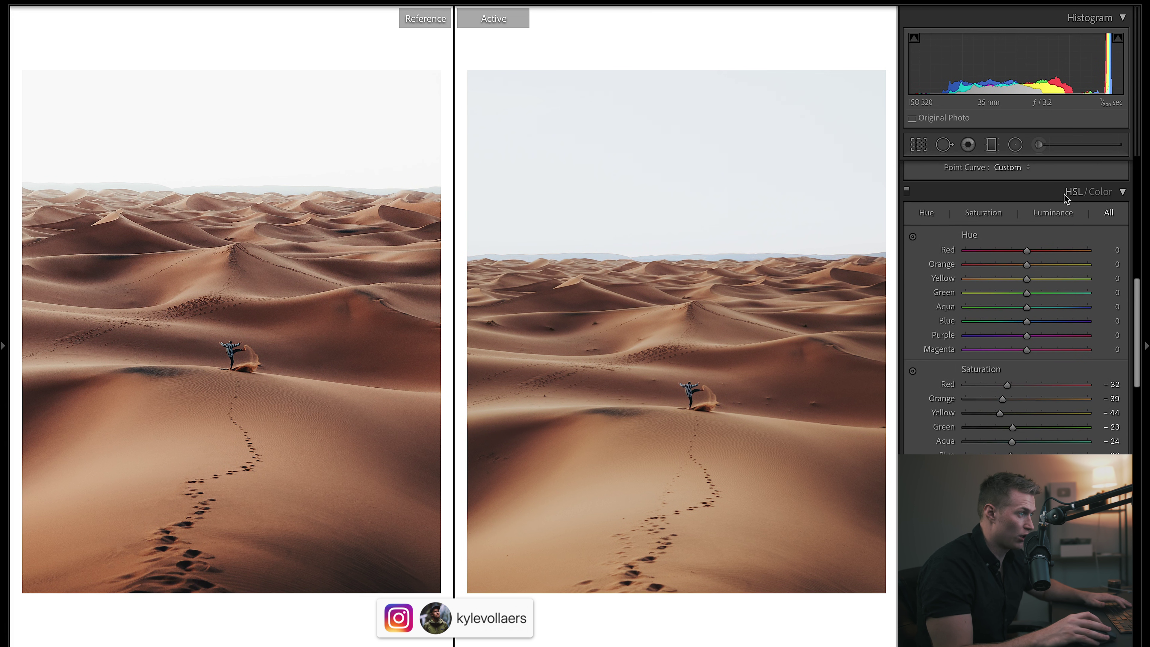
# Add a -7 post-crop vignette with Feather 100 and grain at Amount 10, Size 47.
pyautogui.moveTo(1142, 304); pyautogui.dragTo(1144, 597)
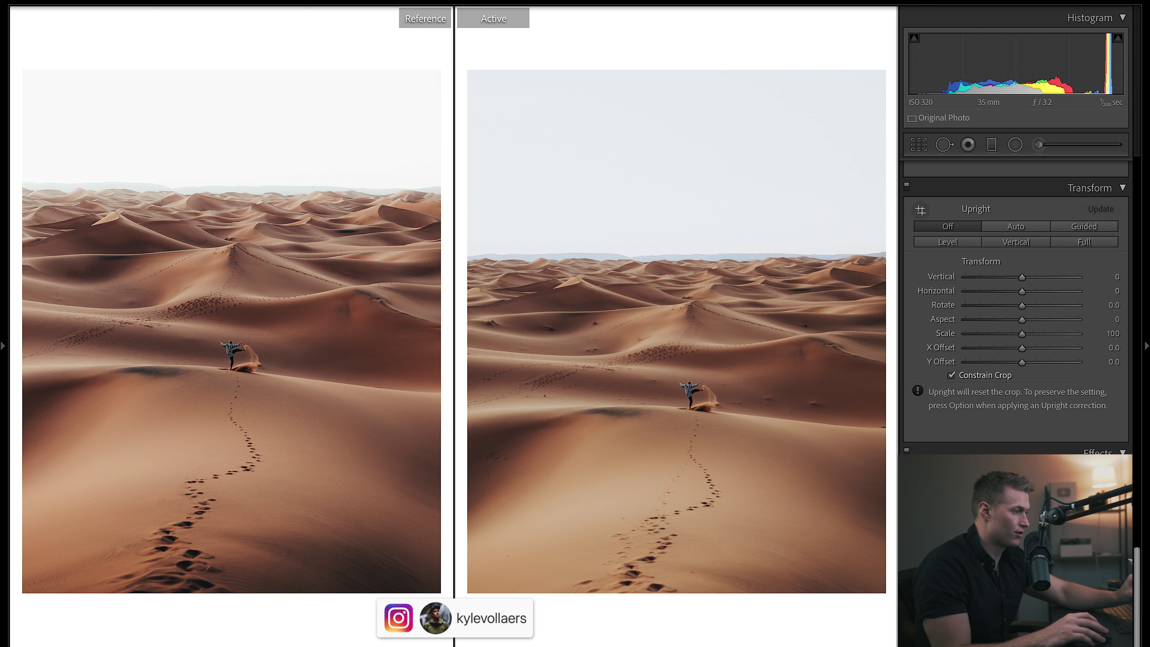
pyautogui.moveTo(1022, 505); pyautogui.dragTo(1018, 506)
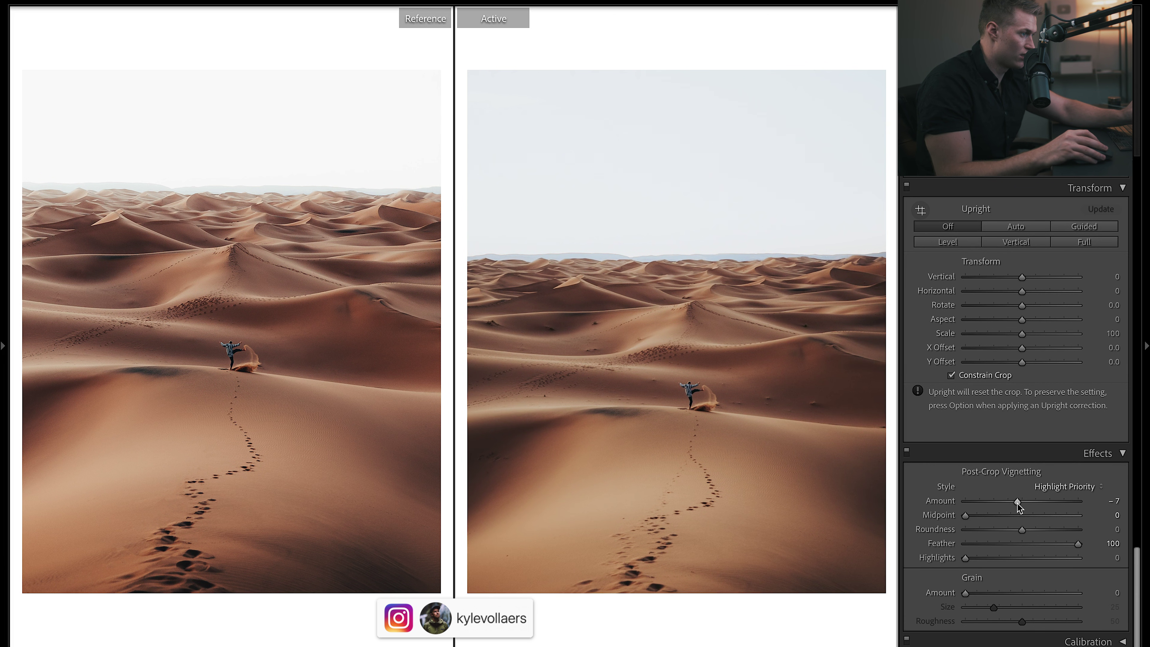
pyautogui.keyDown('alt'); pyautogui.click(1078, 544); pyautogui.keyUp('alt')
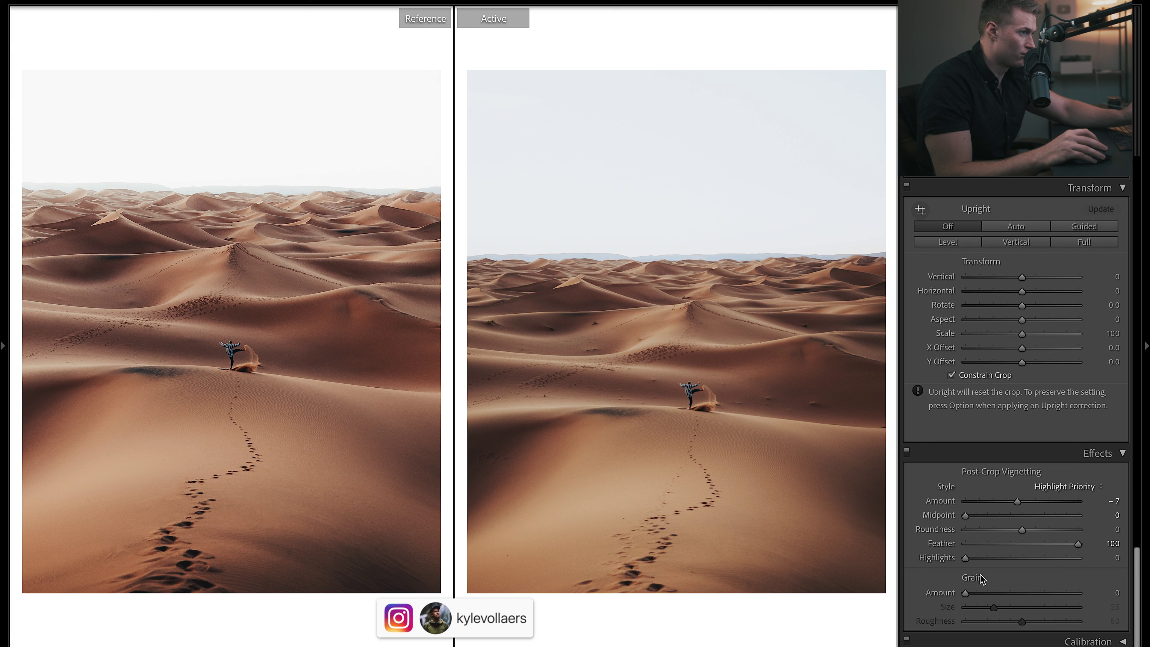
pyautogui.moveTo(954, 593); pyautogui.dragTo(972, 596)
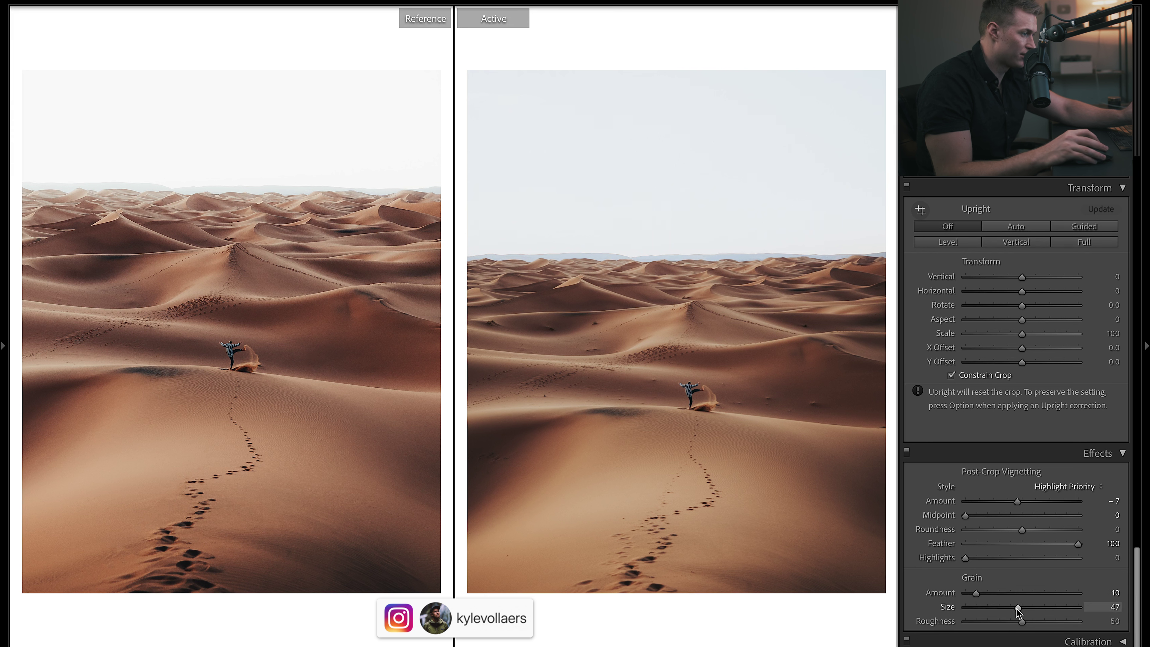
pyautogui.moveTo(1135, 570); pyautogui.dragTo(1135, 560)
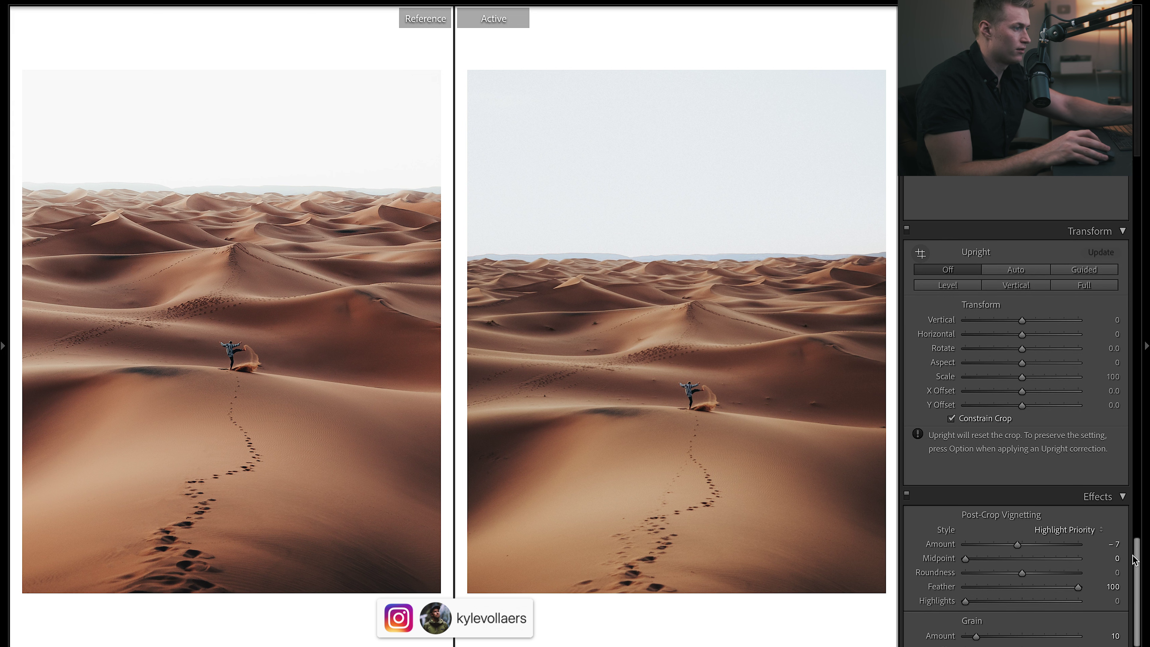
# Enable lens profile corrections for the Canon 16-35mm lens.
pyautogui.scroll(10, 949, 520)
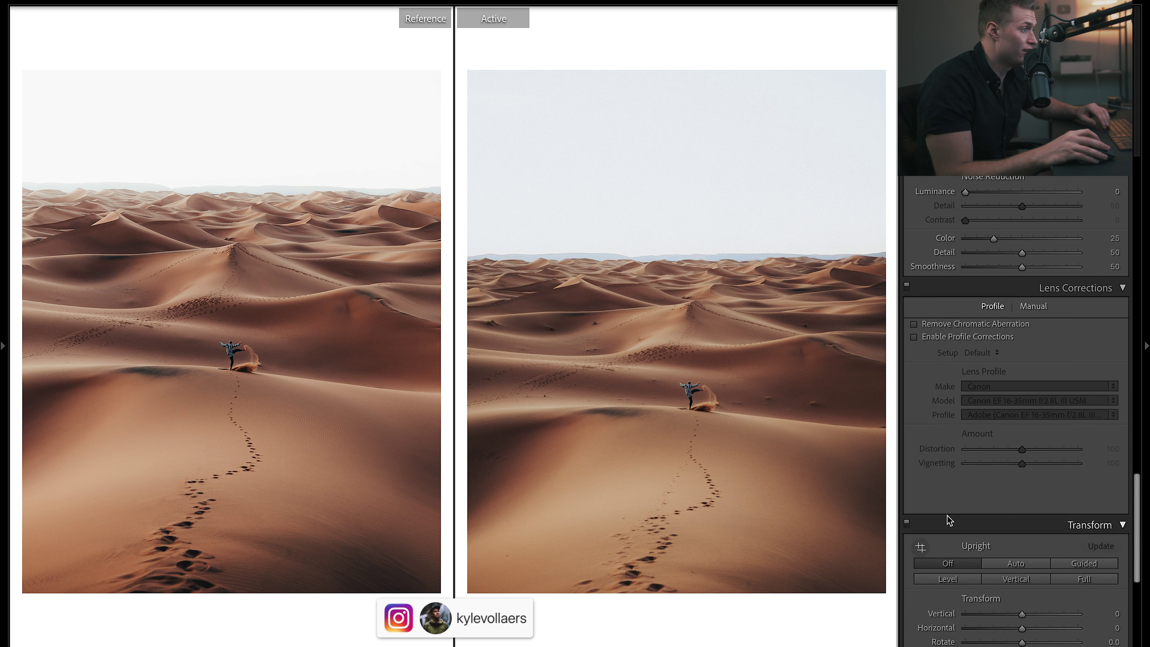
pyautogui.click(913, 337)
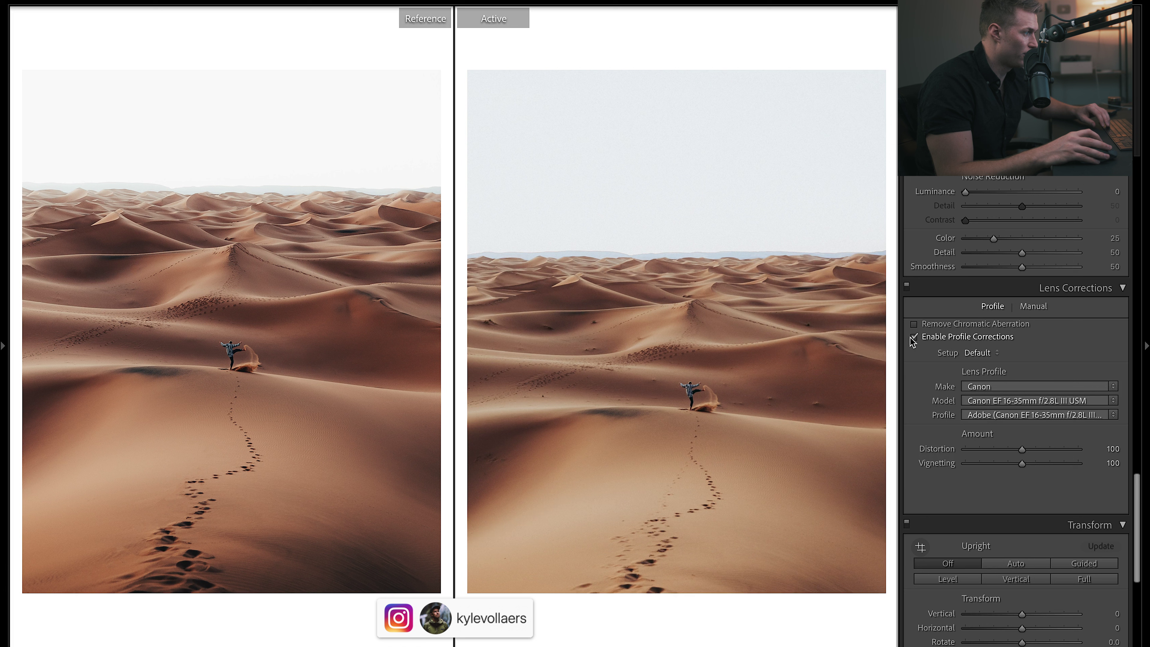
pyautogui.moveTo(1142, 503); pyautogui.dragTo(1141, 411)
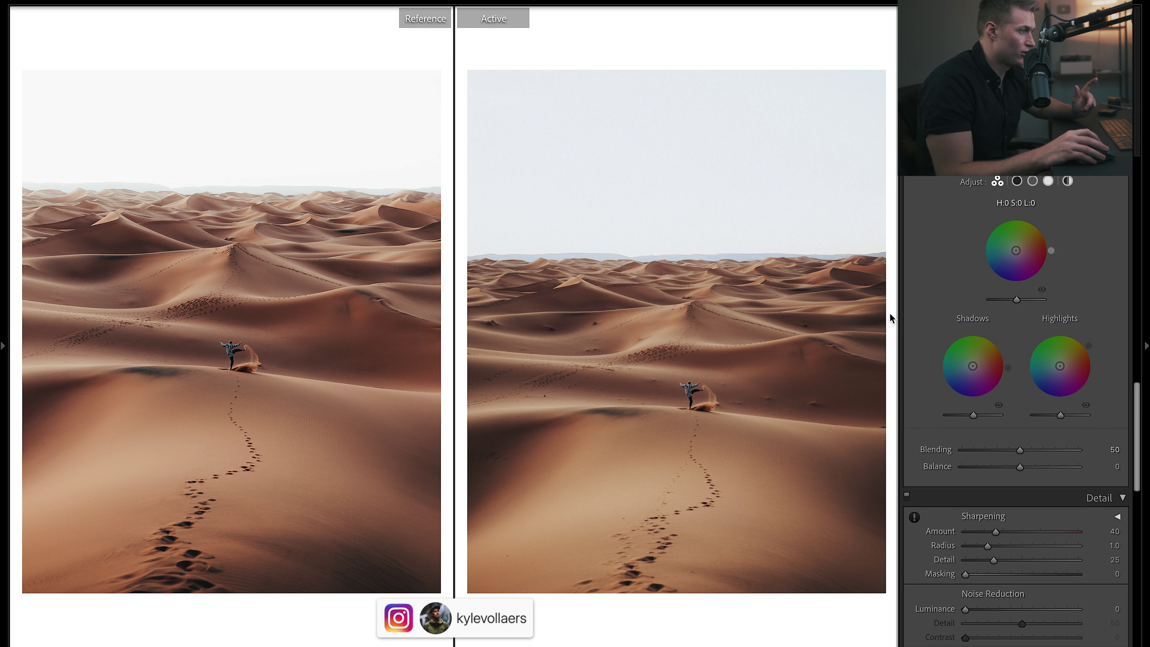
# Give the shadows a cool colour grade at Hue 225, Saturation 7.
pyautogui.click(1016, 182)
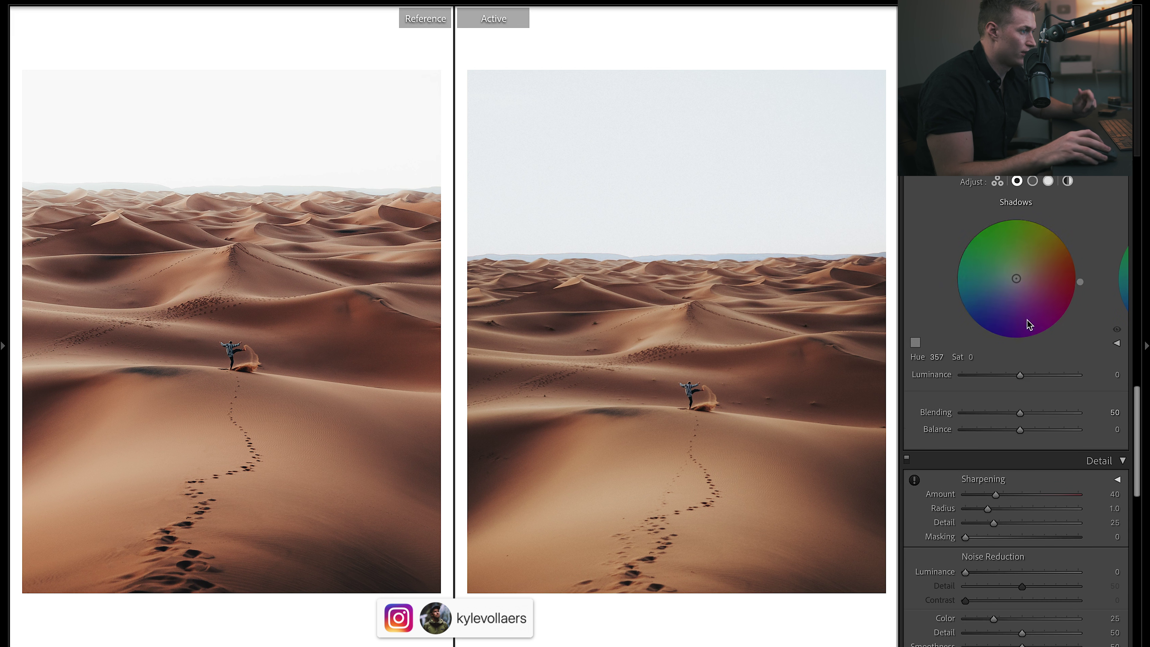
pyautogui.click(931, 357)
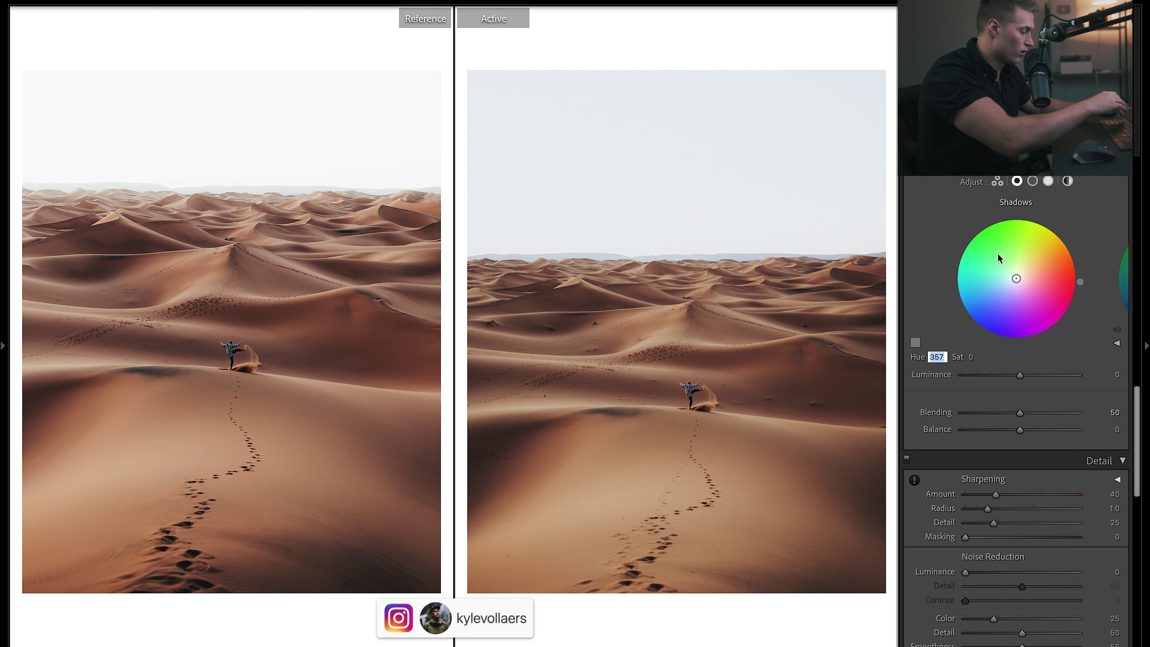
pyautogui.write('225')
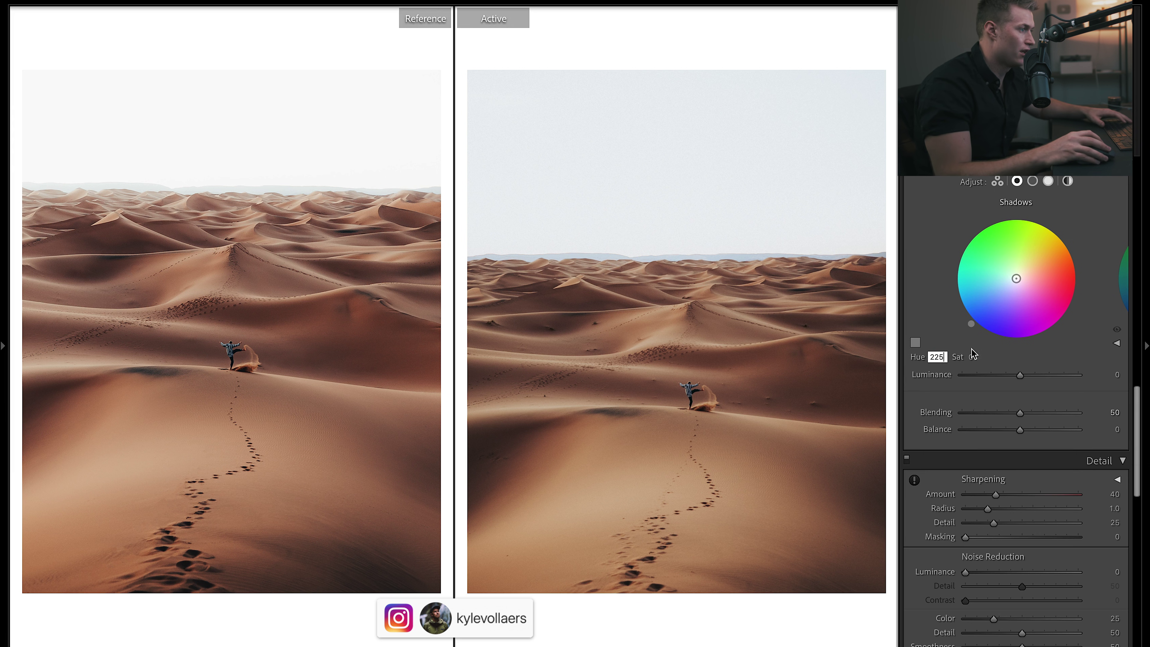
pyautogui.click(972, 357)
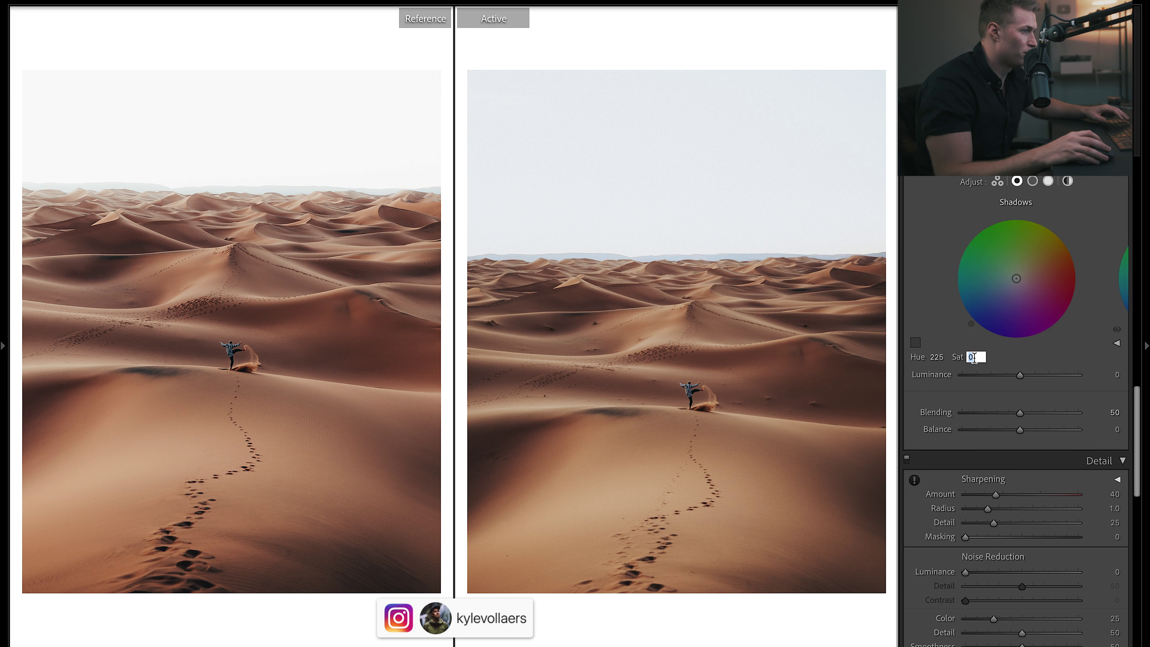
pyautogui.write('7')
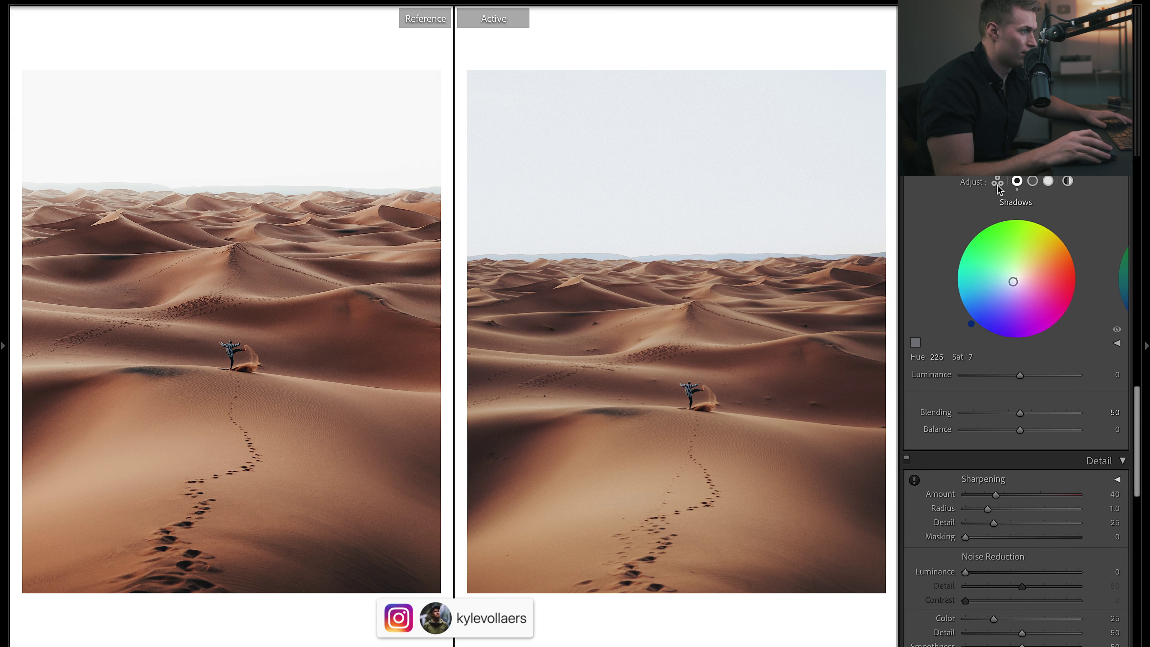
pyautogui.click(1033, 181)
pyautogui.click(1046, 182)
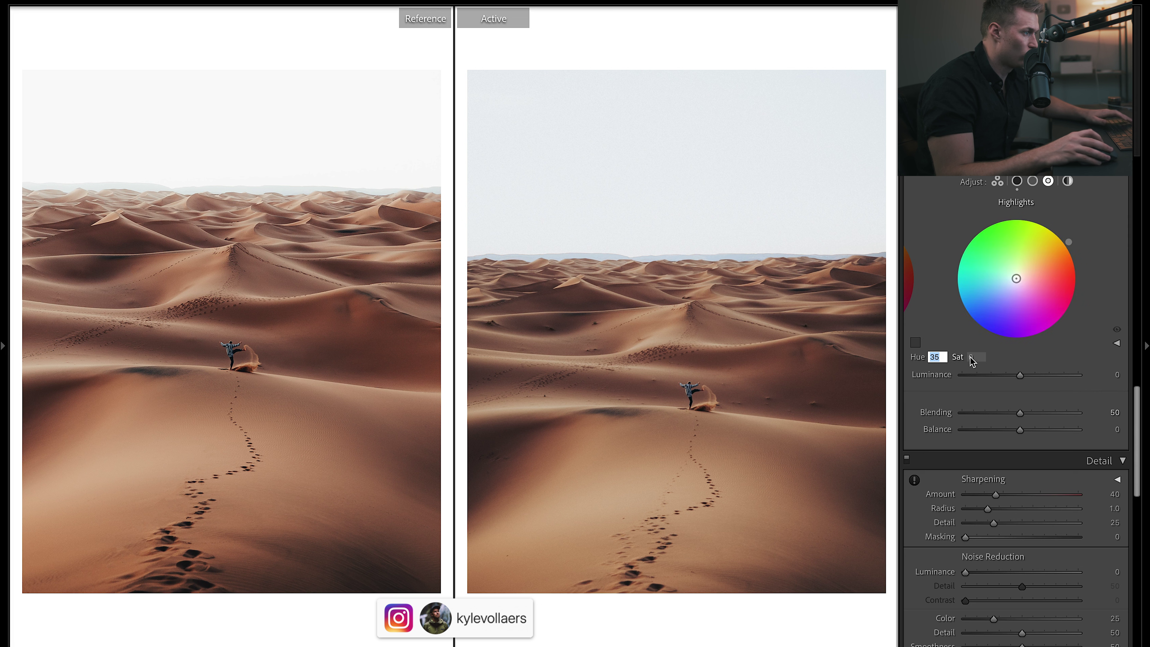
# Set the warm highlights grade (Hue 35) to Saturation 7.
pyautogui.click(971, 357)
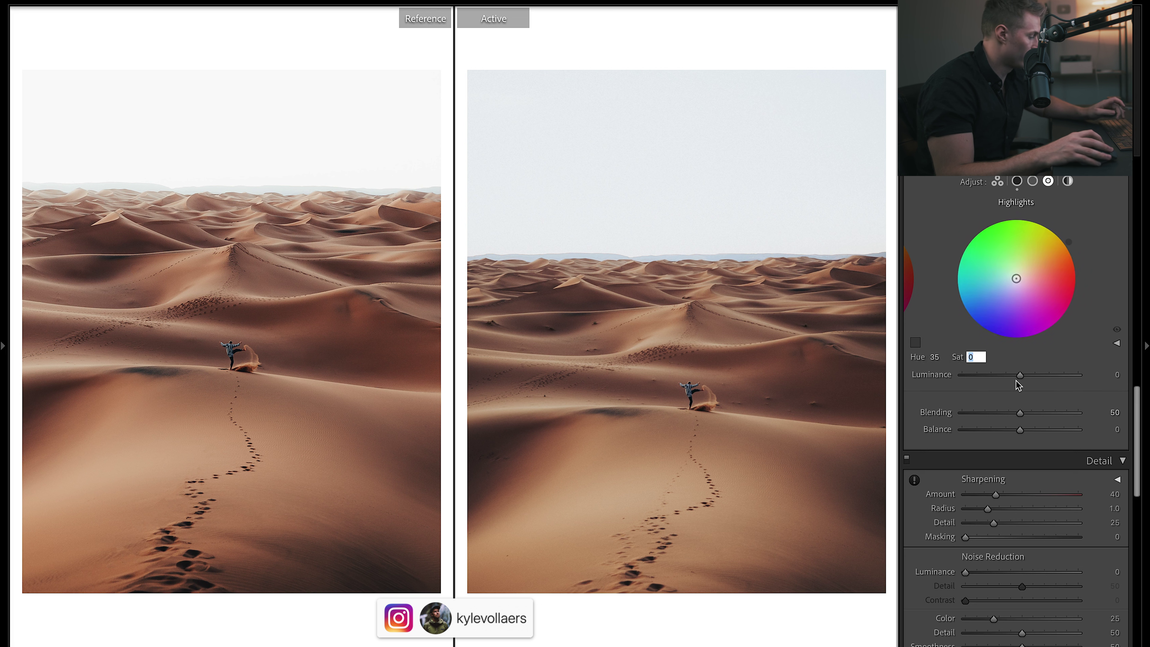
pyautogui.write('7')
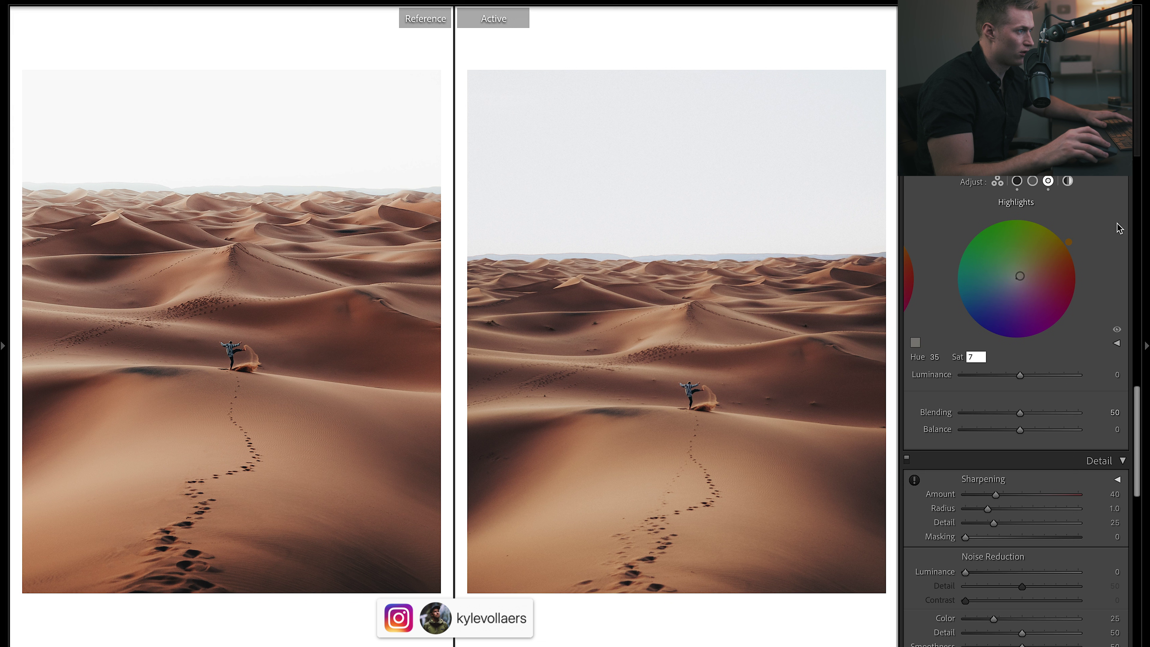
pyautogui.click(937, 366)
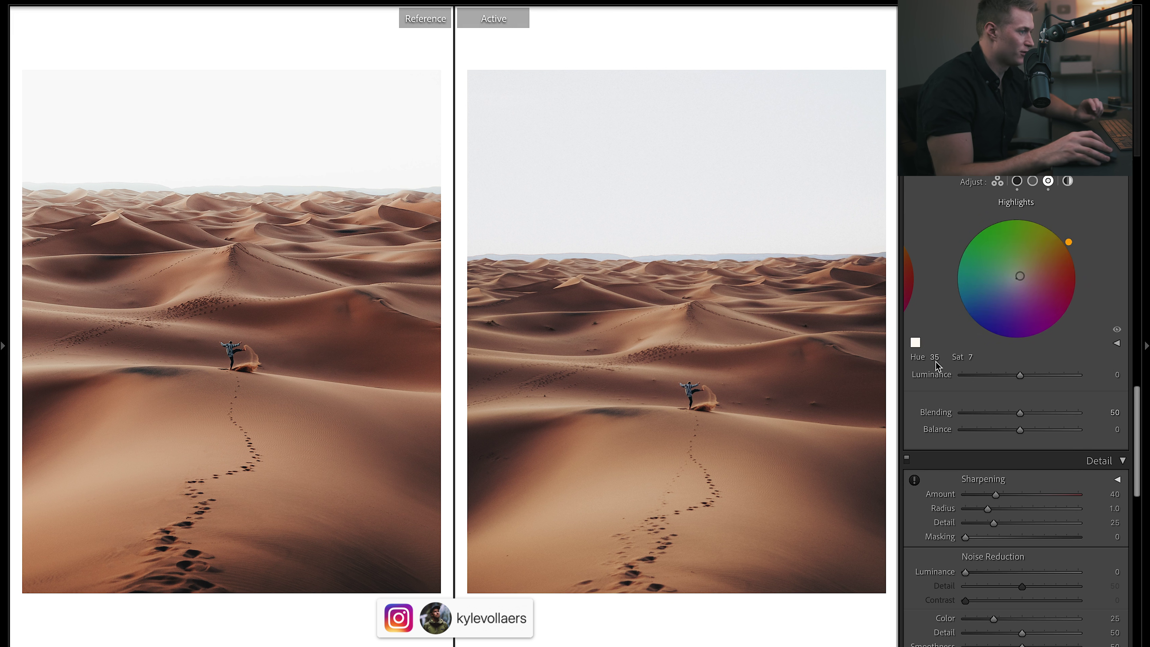
# Raise colour-grading Blending to 100 and set Balance to -78.
pyautogui.moveTo(1020, 413); pyautogui.dragTo(1084, 413)
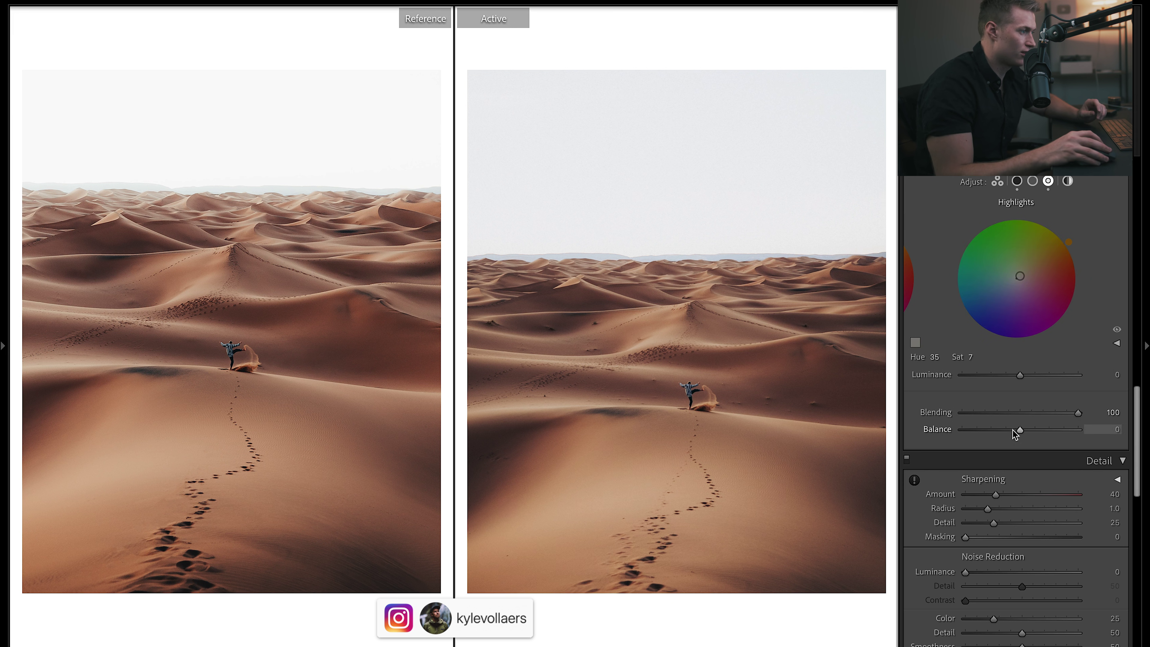
pyautogui.moveTo(968, 428); pyautogui.dragTo(965, 429)
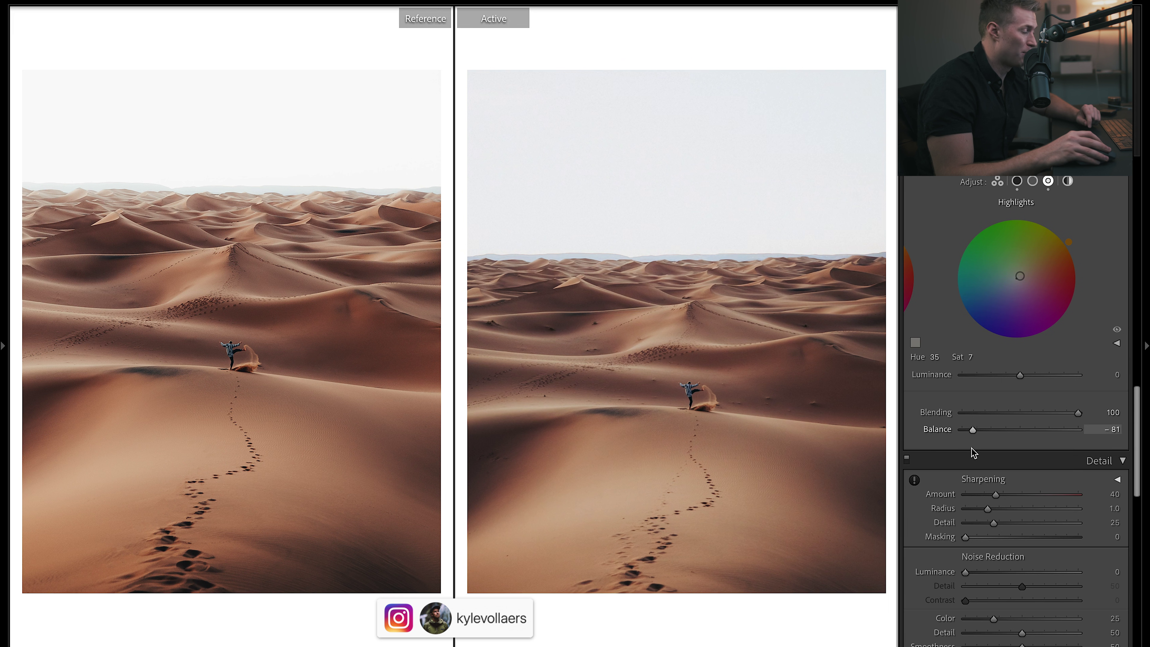
pyautogui.press('Up')
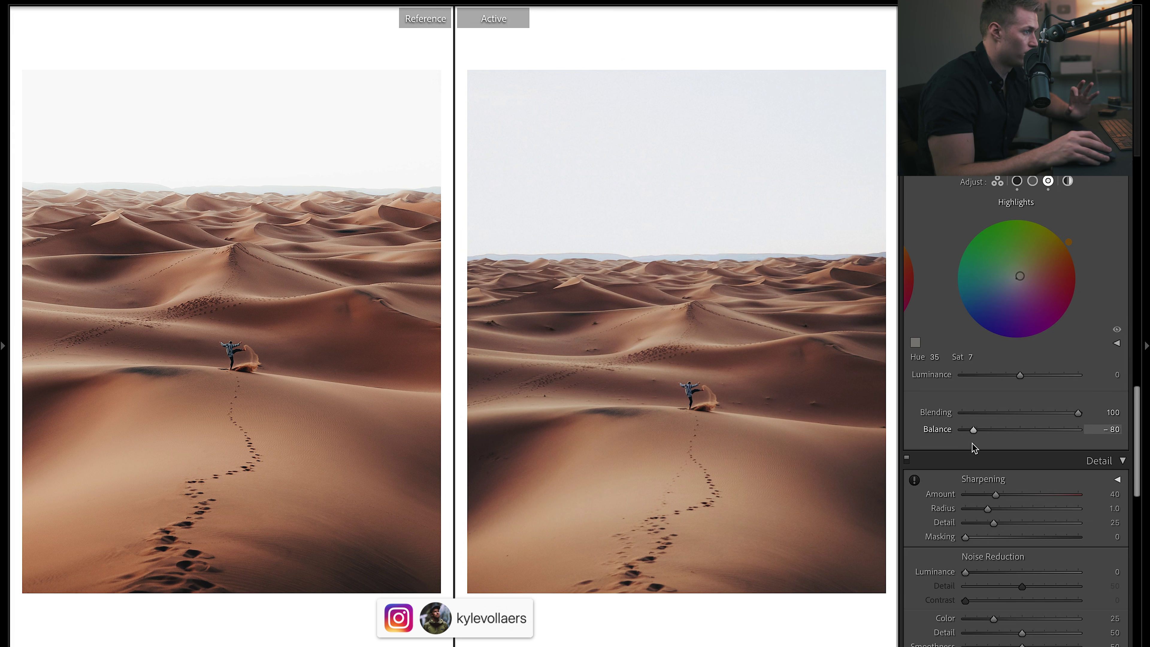
pyautogui.press('Down')
pyautogui.press('Down')
pyautogui.press('Down')
pyautogui.press('Down')
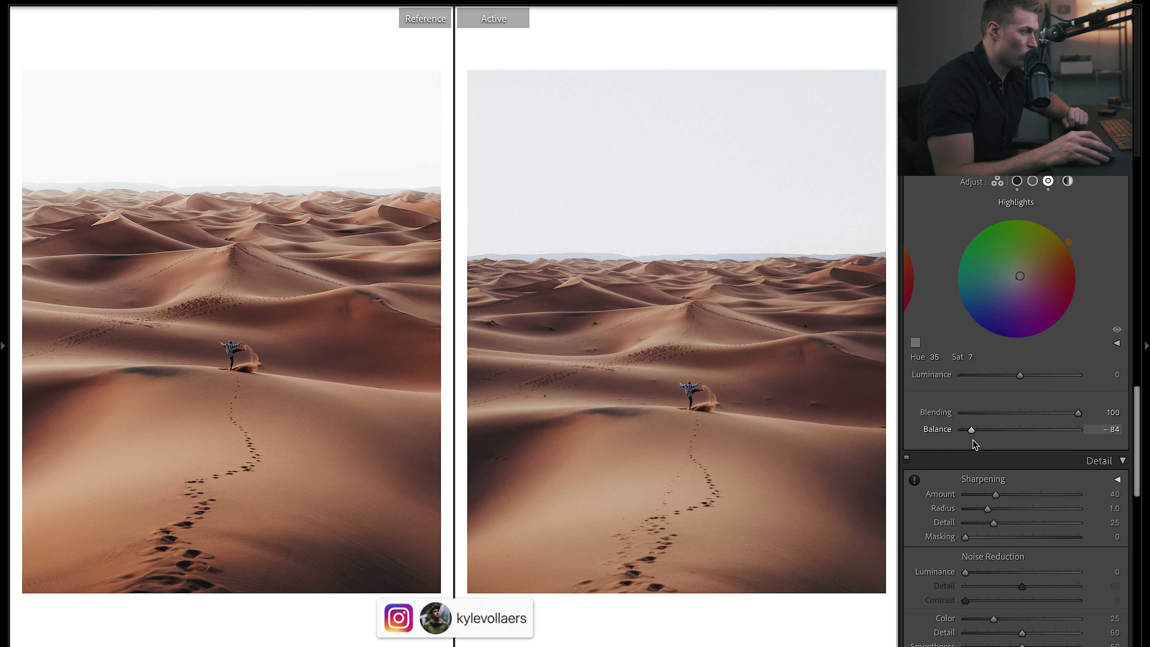
pyautogui.write('93')
pyautogui.press('Return')
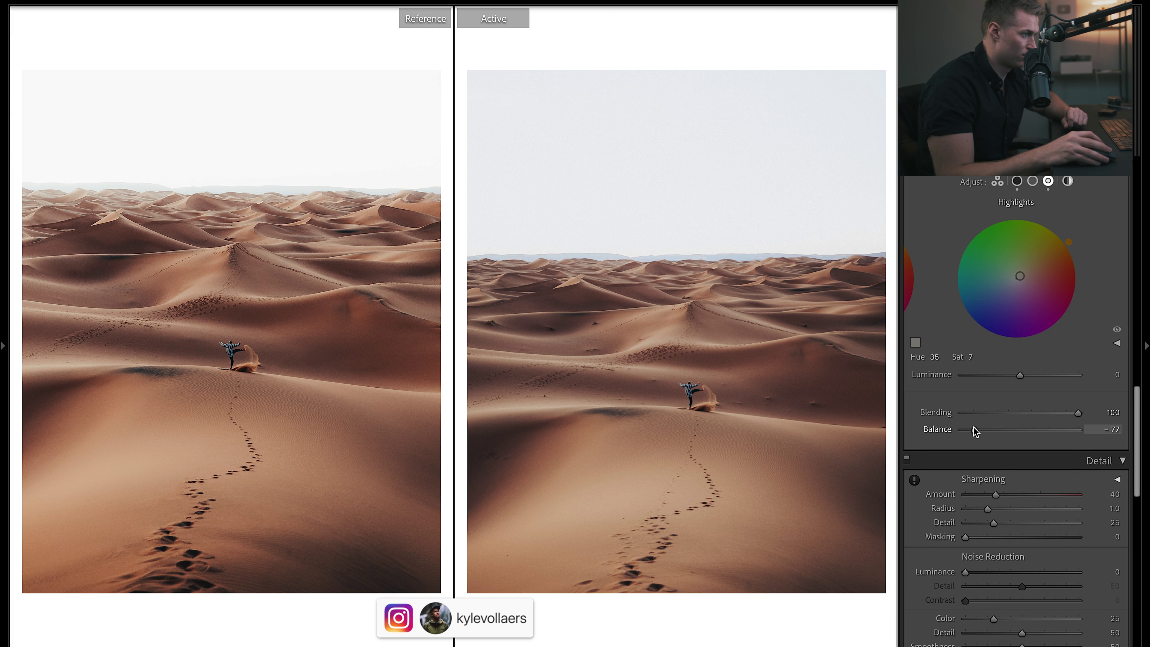
pyautogui.press('Down')
pyautogui.moveTo(1137, 412); pyautogui.dragTo(1146, 309)
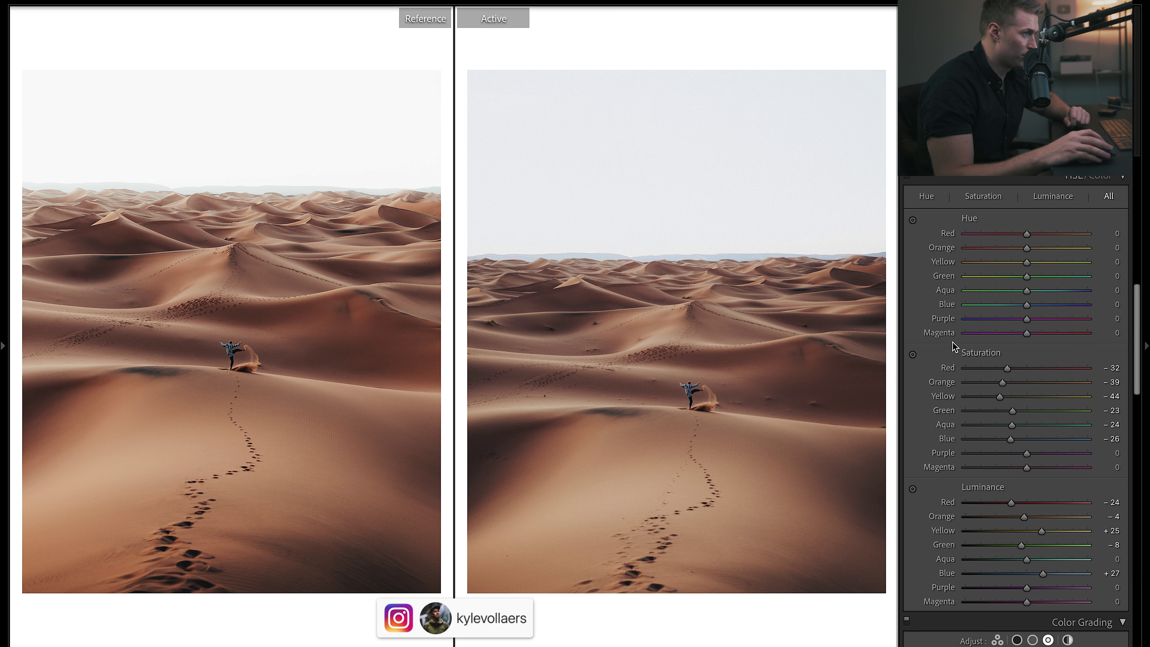
# Set HSL saturation to Yellow -2, Orange -29, Red -48, Green -71, Aqua -14, Blue -39.
pyautogui.click(1025, 397)
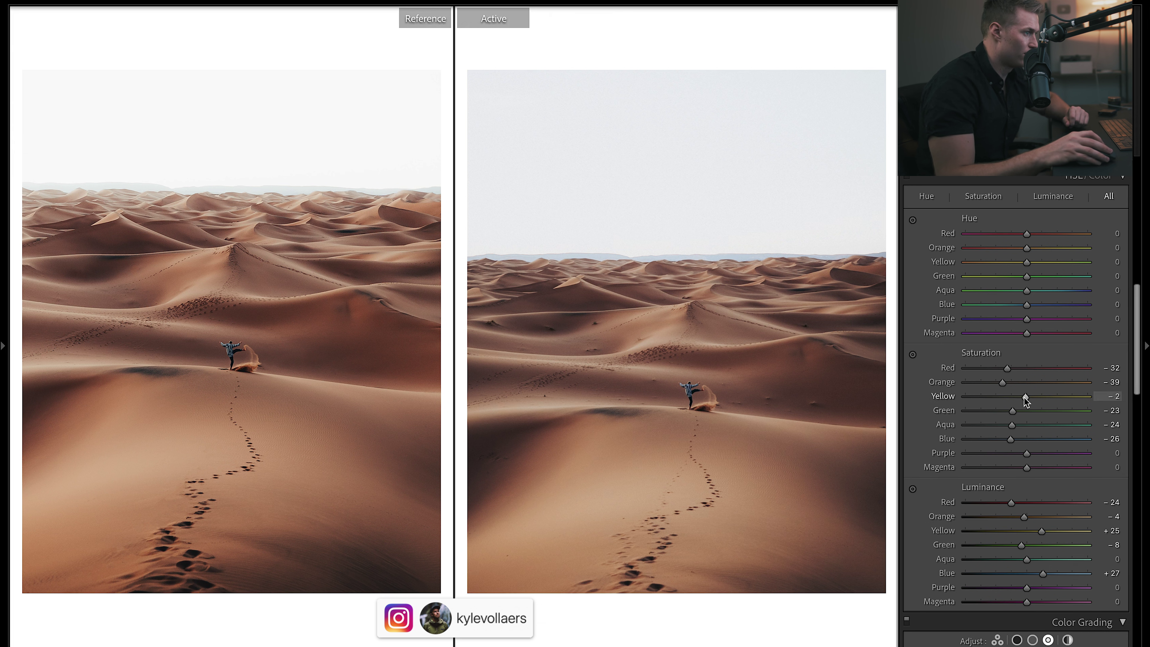
pyautogui.moveTo(1027, 398); pyautogui.dragTo(1005, 386)
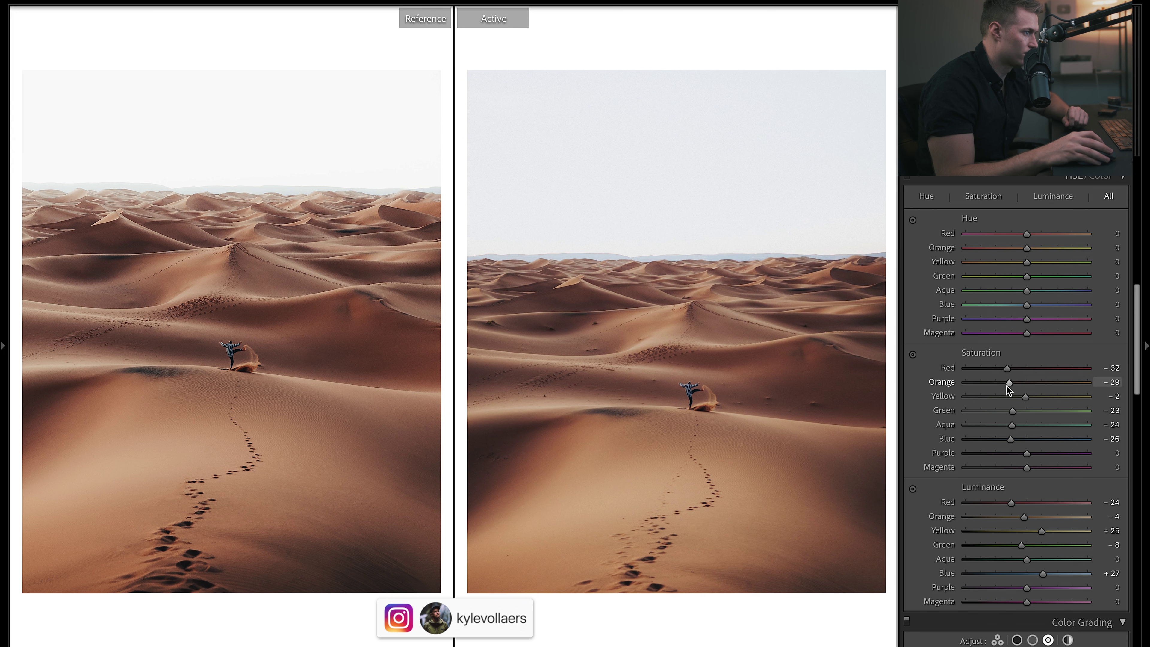
pyautogui.moveTo(1007, 367); pyautogui.dragTo(994, 370)
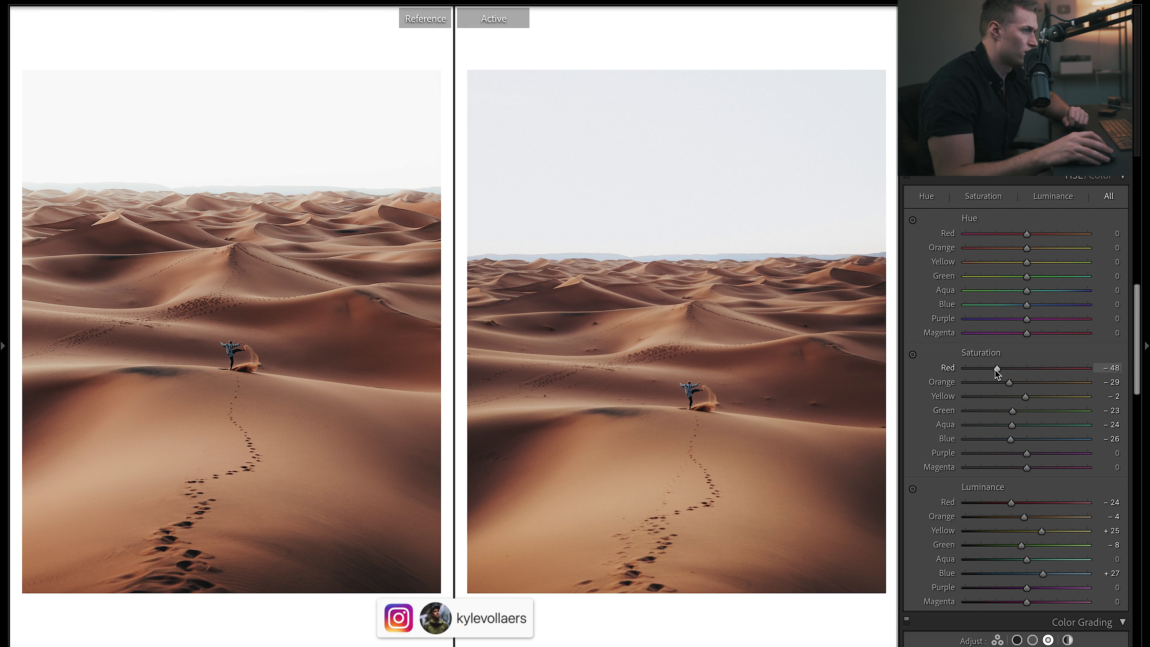
pyautogui.moveTo(1013, 410); pyautogui.dragTo(983, 411)
pyautogui.moveTo(1010, 439); pyautogui.dragTo(1005, 434)
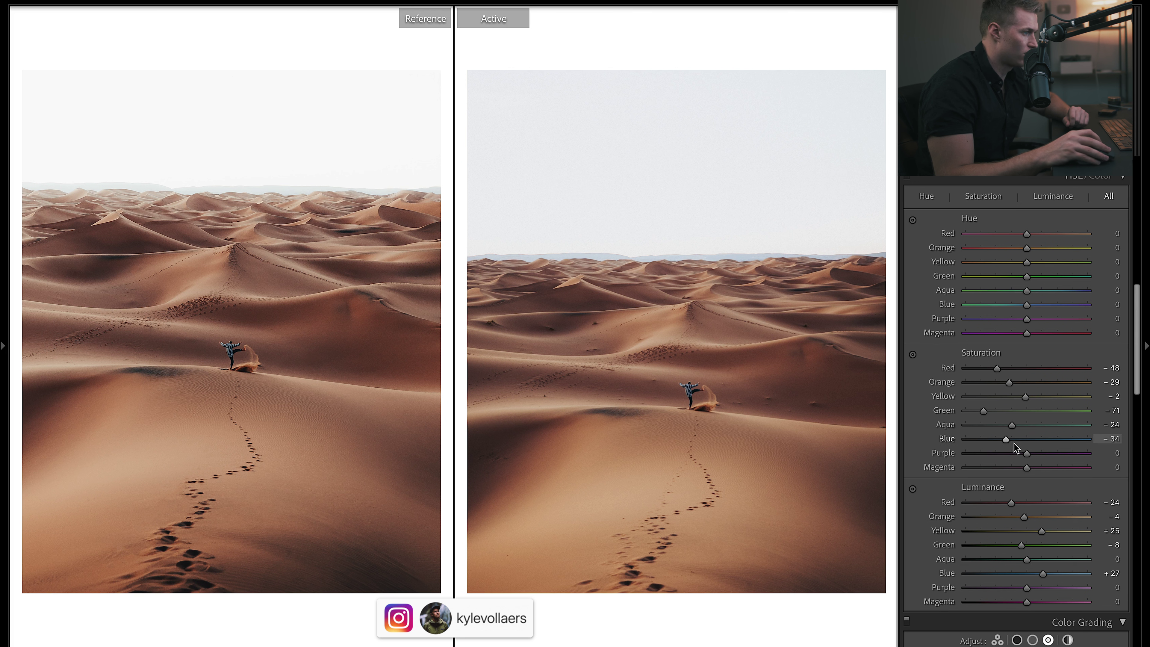
pyautogui.click(1006, 439)
pyautogui.moveTo(1012, 429); pyautogui.dragTo(1018, 428)
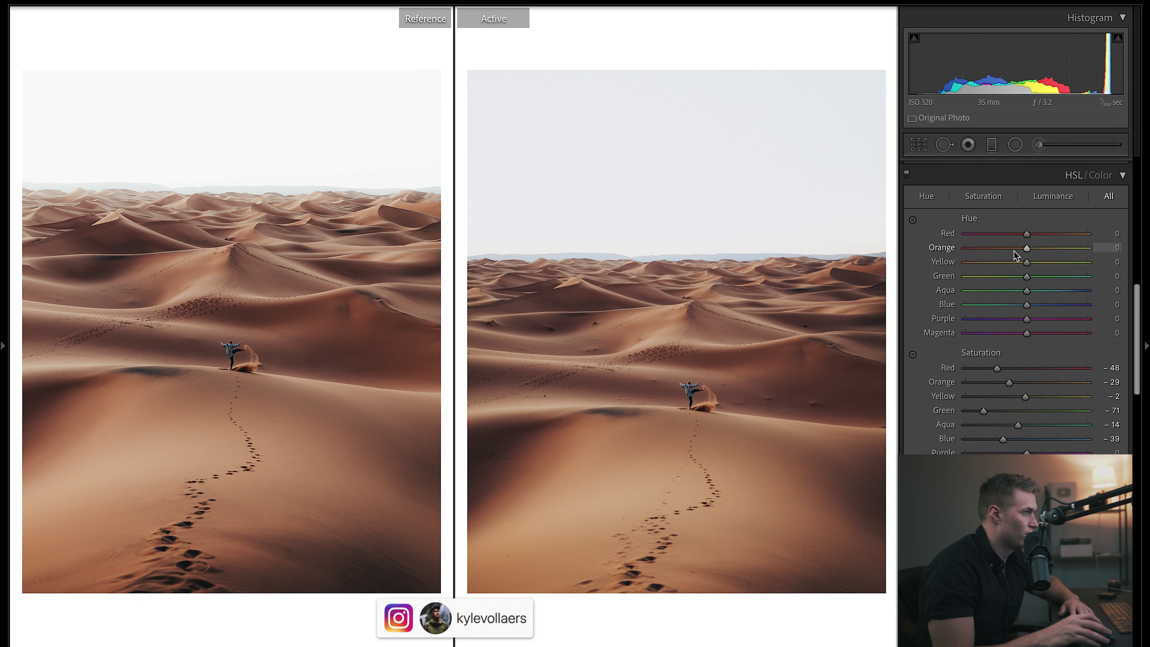
# Shift HSL hues to Orange -4, Yellow -10, Aqua -25, Blue -39, Purple -8, Magenta -17.
pyautogui.moveTo(1014, 251); pyautogui.dragTo(1021, 254)
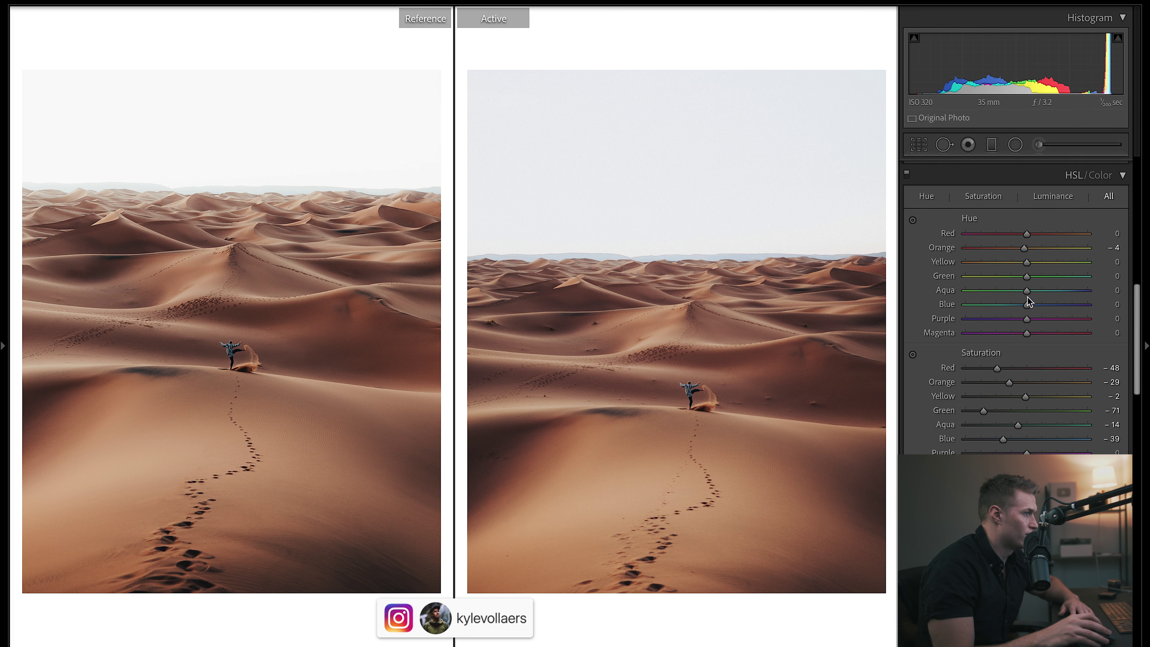
pyautogui.moveTo(1026, 265); pyautogui.dragTo(1021, 264)
pyautogui.moveTo(1017, 304); pyautogui.dragTo(1148, 301)
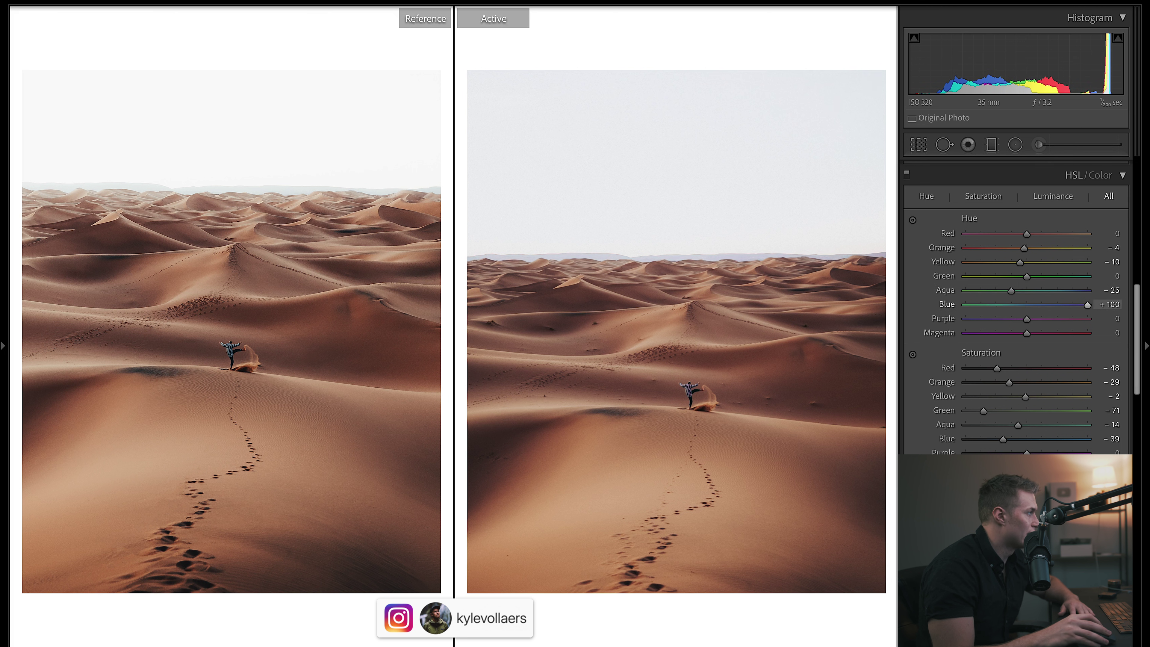
pyautogui.click(997, 305)
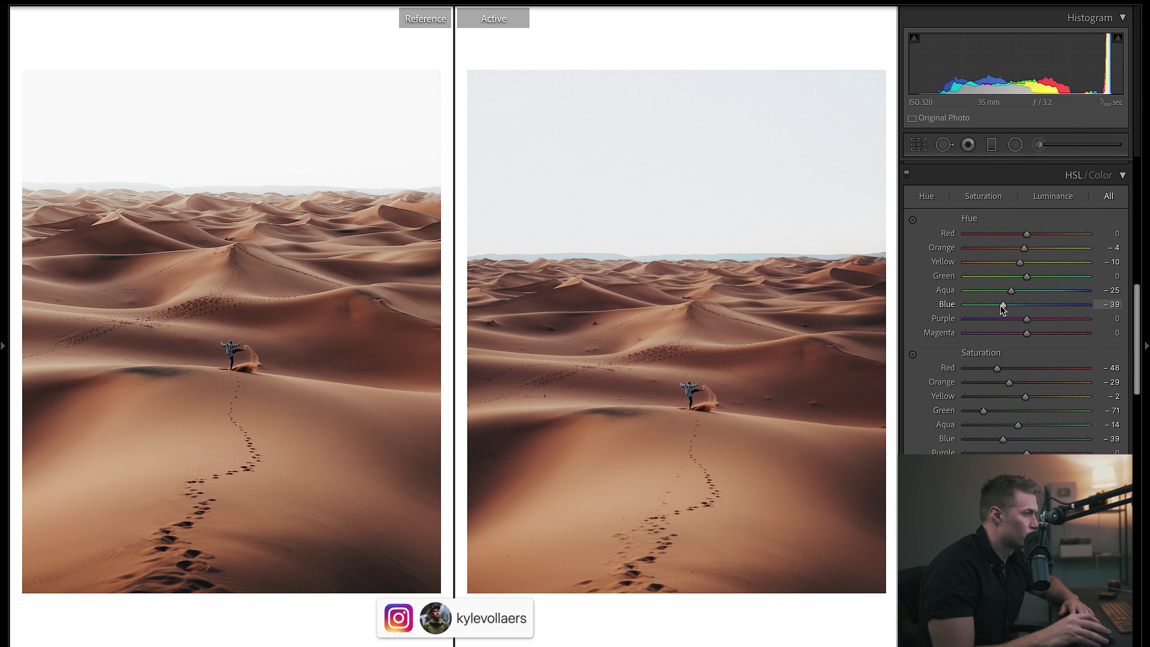
pyautogui.moveTo(1137, 310); pyautogui.dragTo(1137, 307)
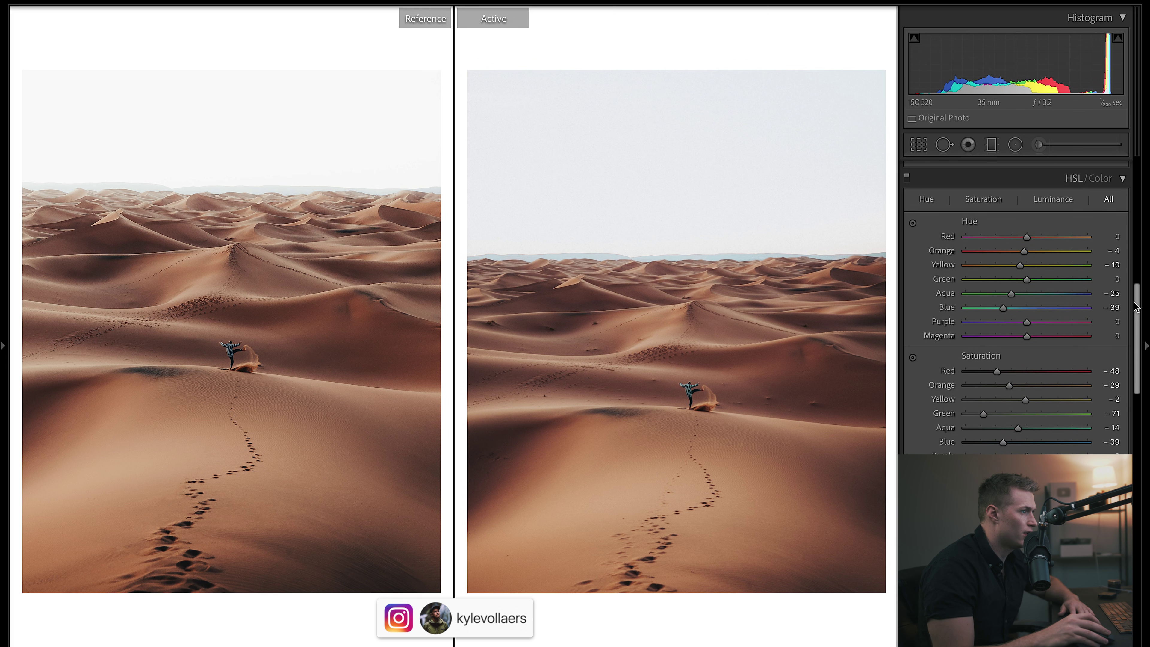
pyautogui.moveTo(1025, 322); pyautogui.dragTo(1148, 319)
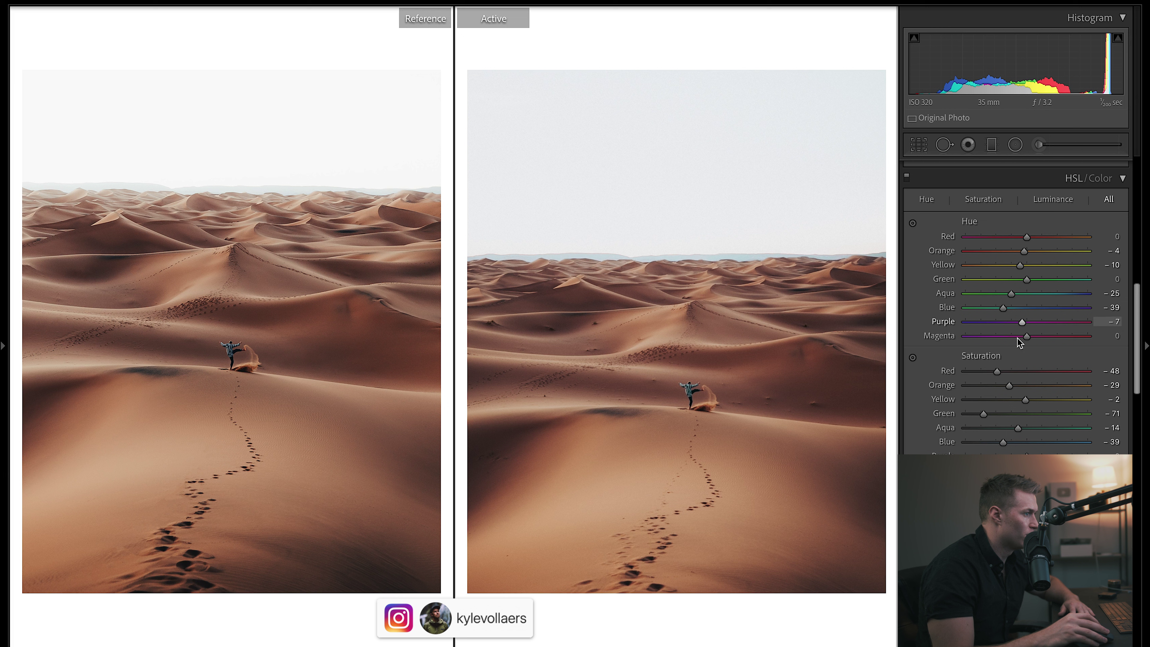
pyautogui.moveTo(964, 335); pyautogui.dragTo(650, 344)
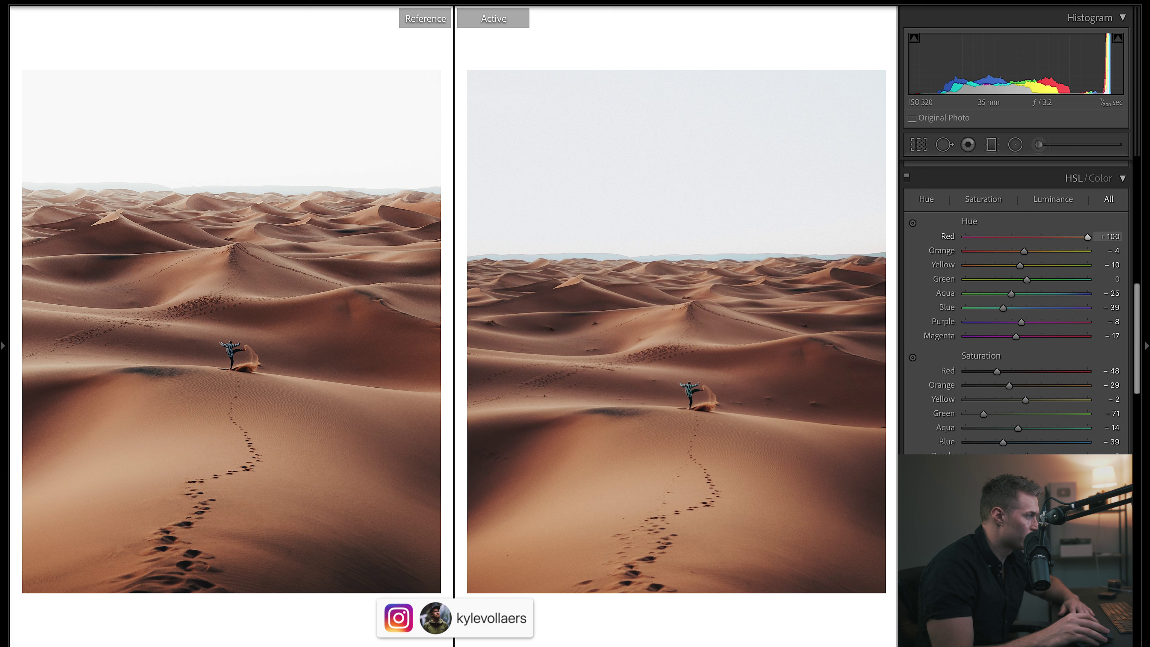
# Try several Red hue values before settling the Red hue at +43.
pyautogui.write('-30')
pyautogui.press('Return')
pyautogui.write('-100')
pyautogui.press('Return')
pyautogui.write('3')
pyautogui.press('Return')
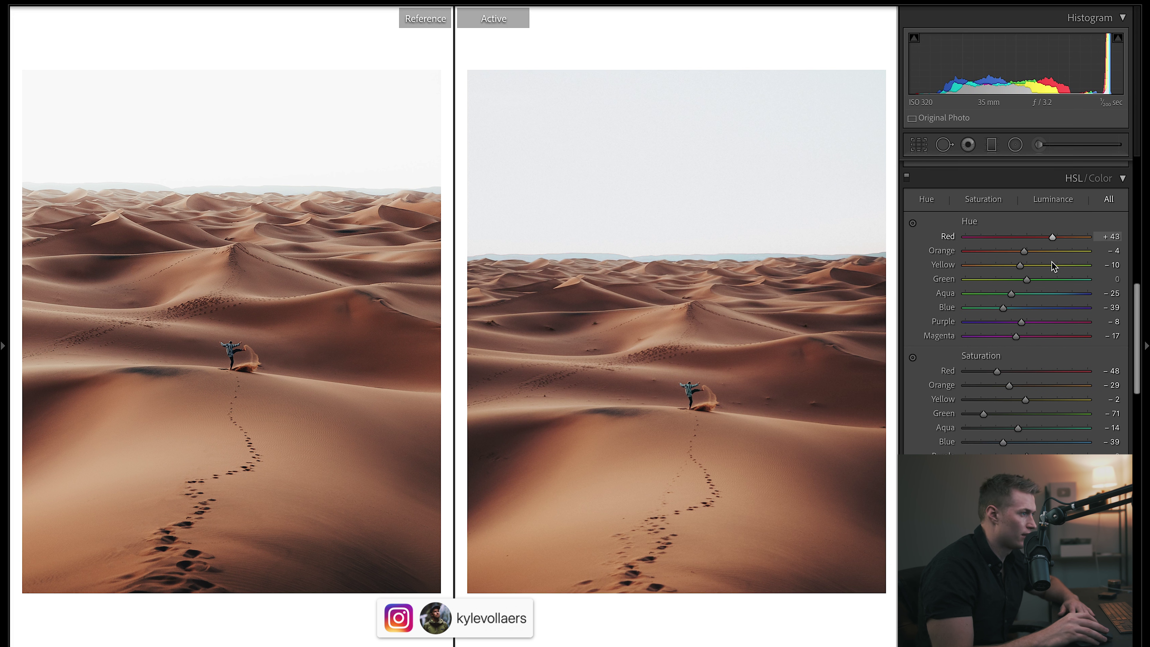
# Draw a new elliptical radial mask over the sky.
pyautogui.scroll(10, 1052, 266)
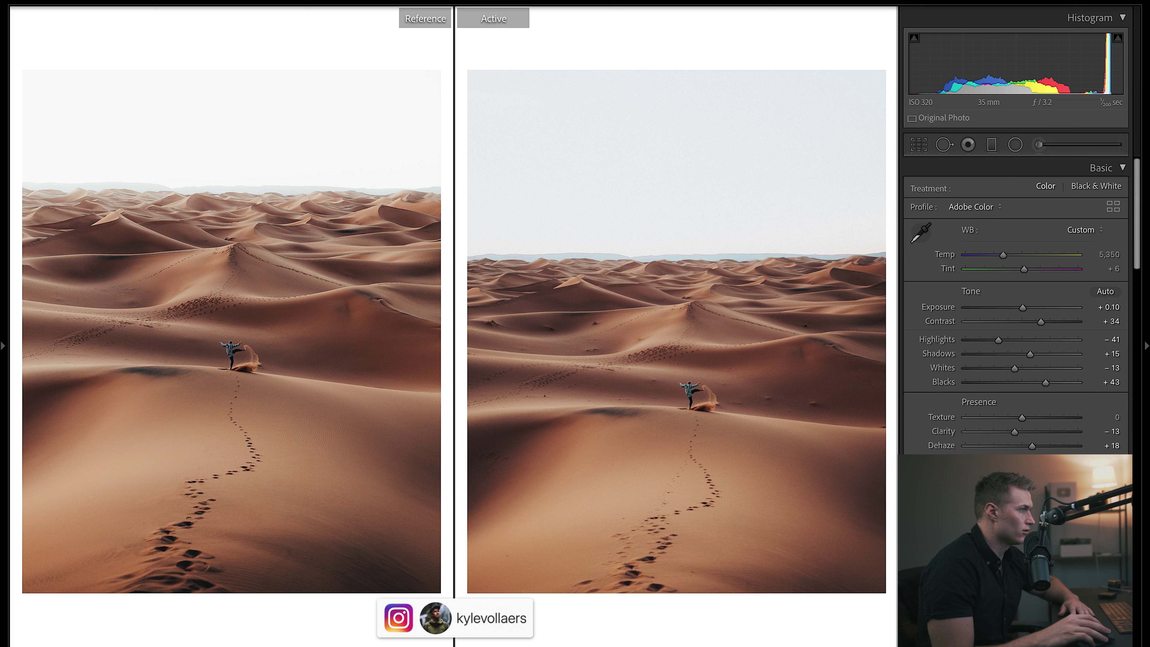
pyautogui.click(1015, 144)
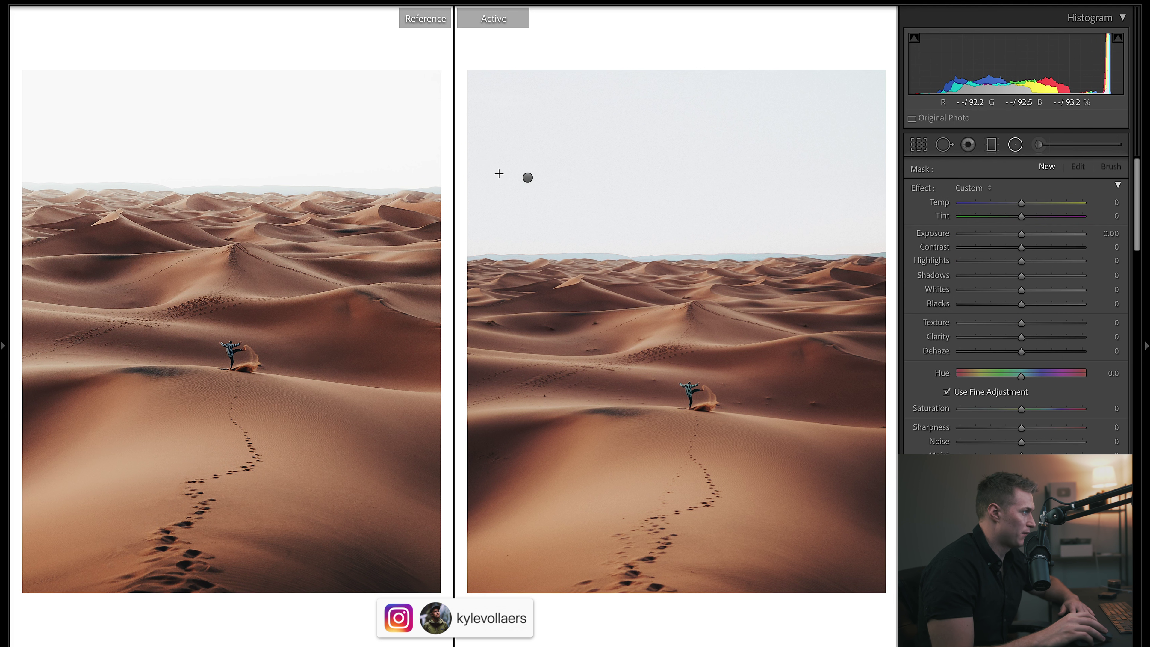
pyautogui.moveTo(525, 179); pyautogui.dragTo(832, 81)
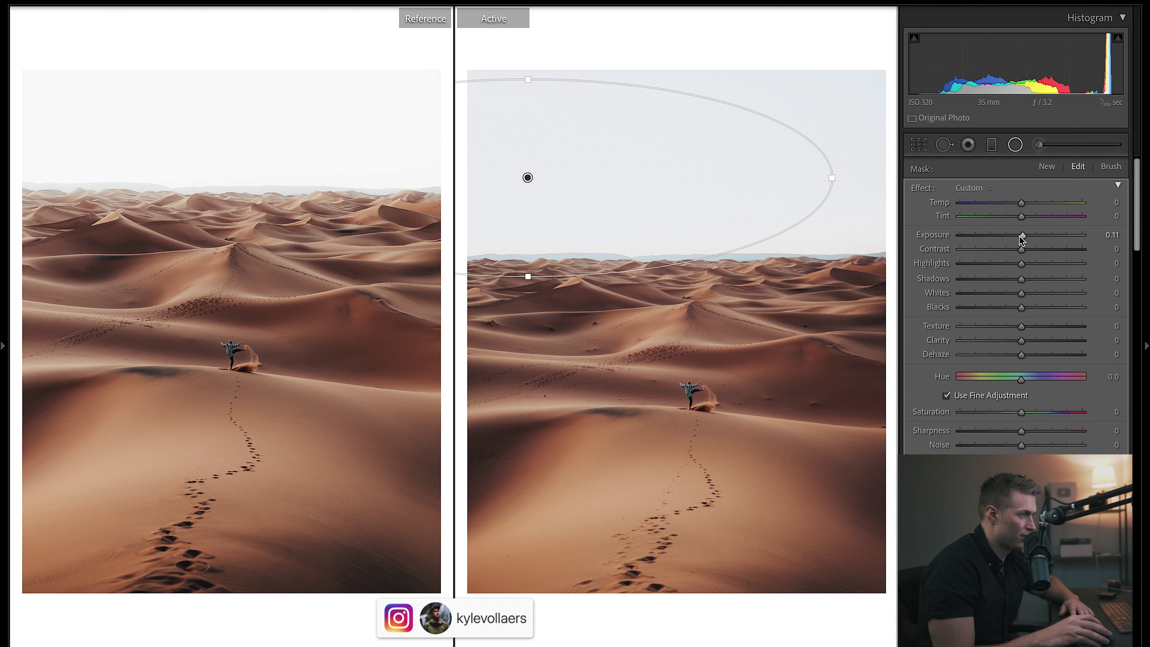
# Give the sky mask Exposure 0.69, Temp 20, Dehaze -10 and Whites 17.
pyautogui.moveTo(1022, 236); pyautogui.dragTo(1022, 208)
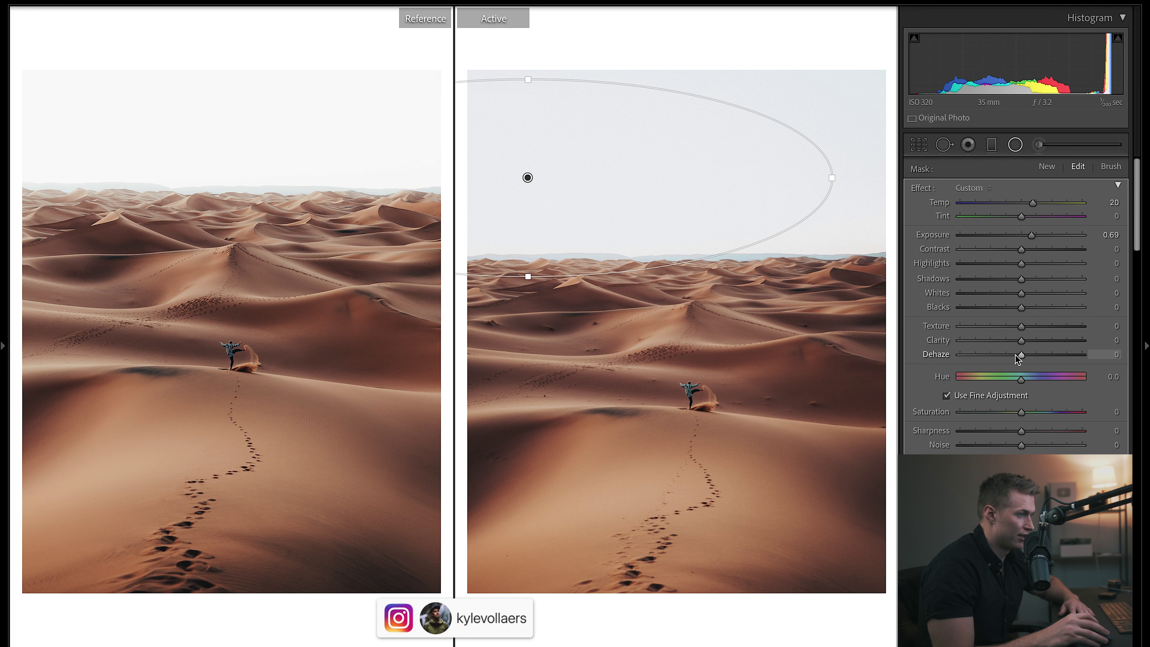
pyautogui.moveTo(1013, 357)
pyautogui.mouseDown()
pyautogui.moveTo(965, 358)
pyautogui.moveTo(1049, 369)
pyautogui.moveTo(1013, 366)
pyautogui.mouseUp()
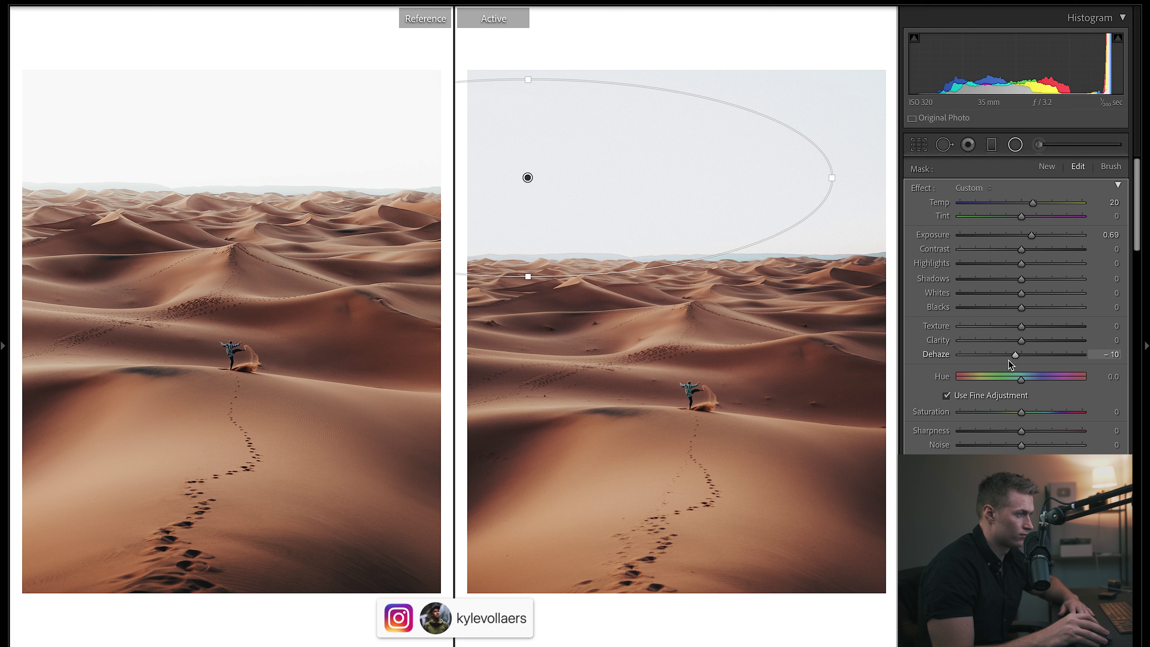
pyautogui.click(1032, 294)
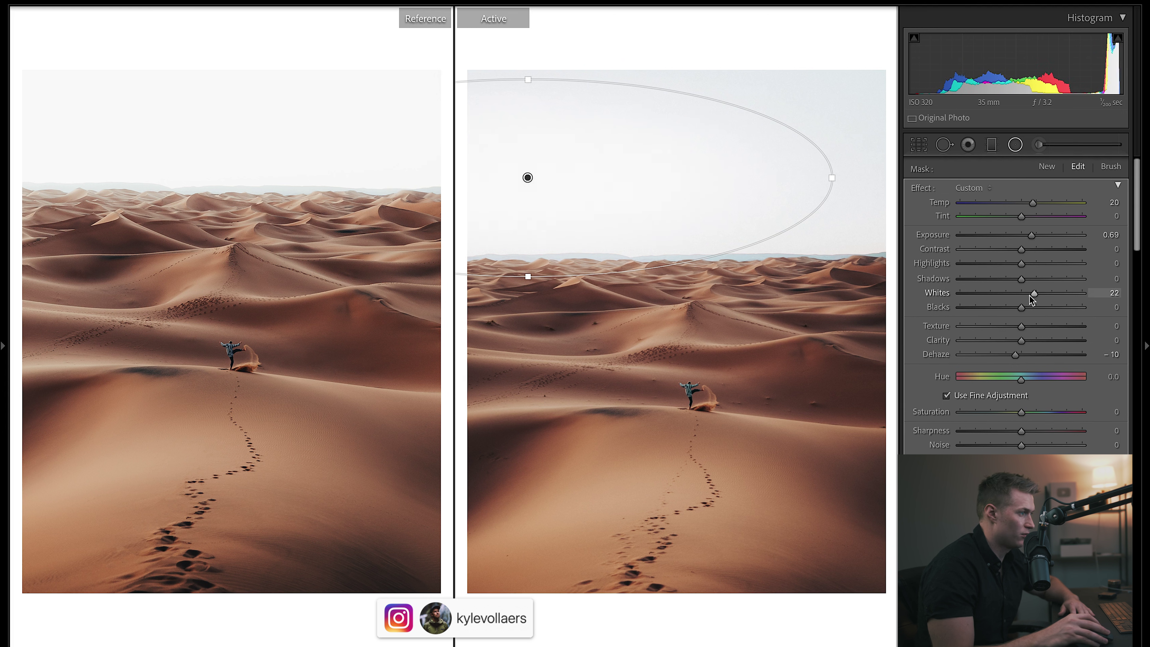
pyautogui.moveTo(1030, 296); pyautogui.dragTo(1028, 295)
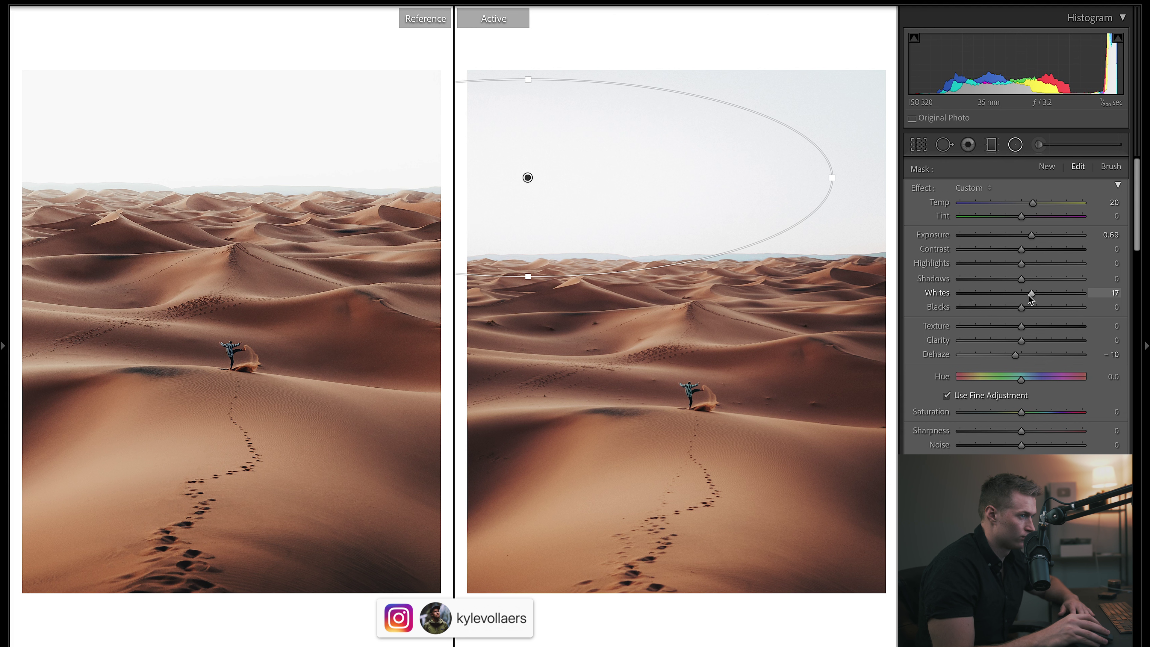
pyautogui.hotkey('shift', 'm')
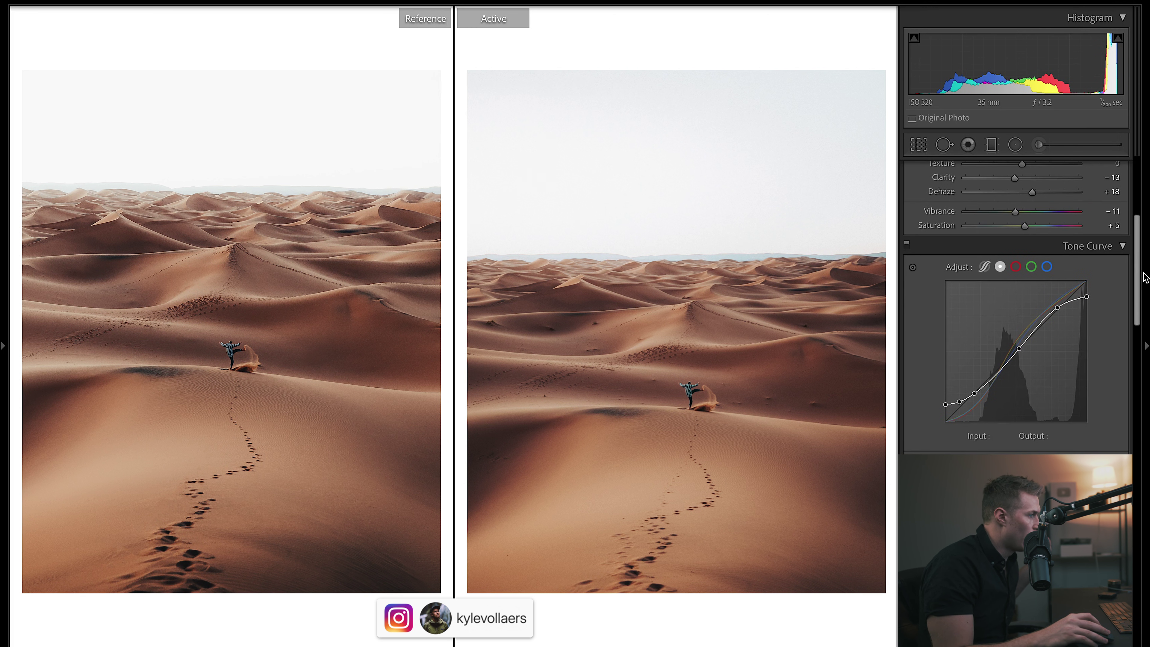
pyautogui.scroll(-10, 1145, 277)
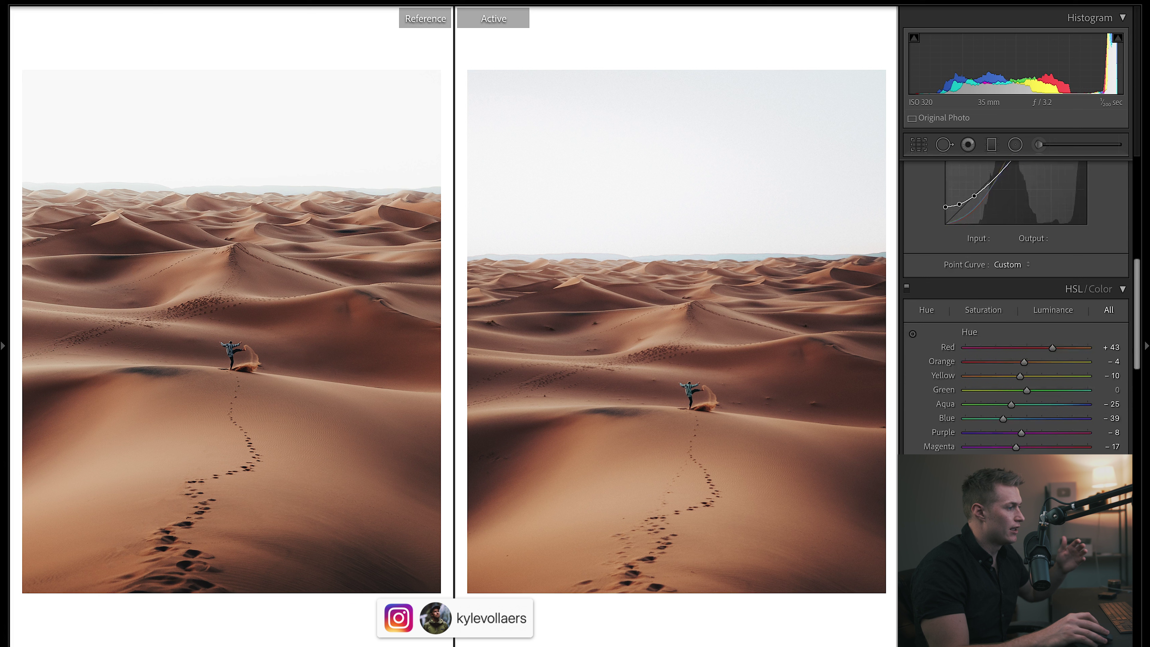
pyautogui.scroll(-5, 1014, 317)
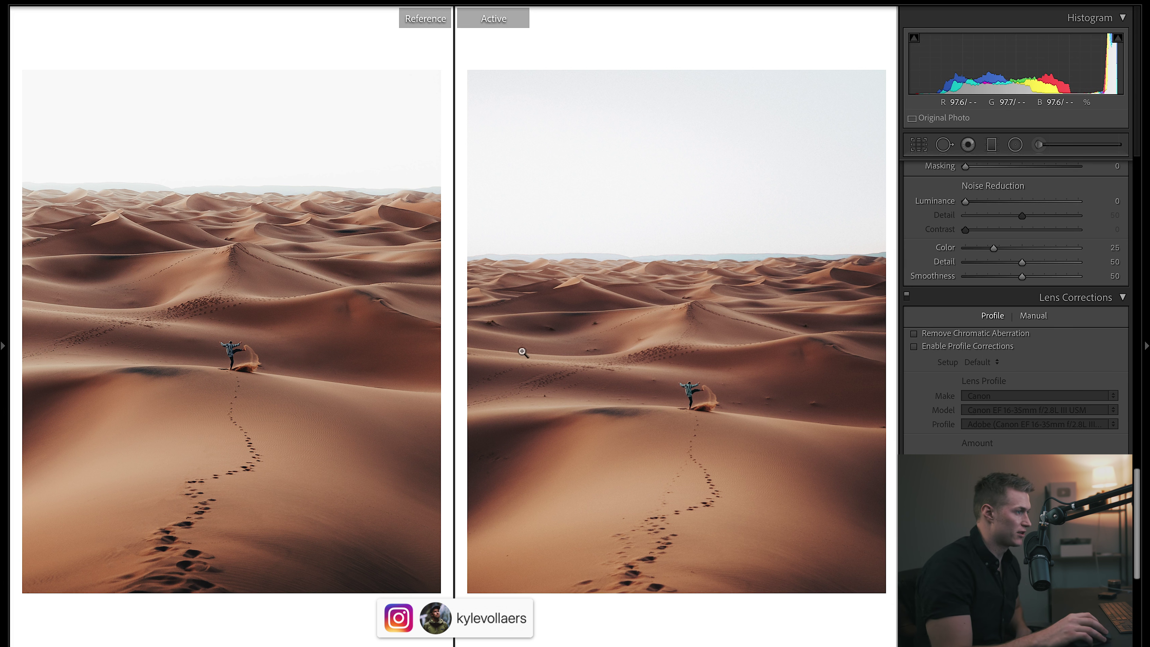
pyautogui.moveTo(1139, 481); pyautogui.dragTo(1145, 547)
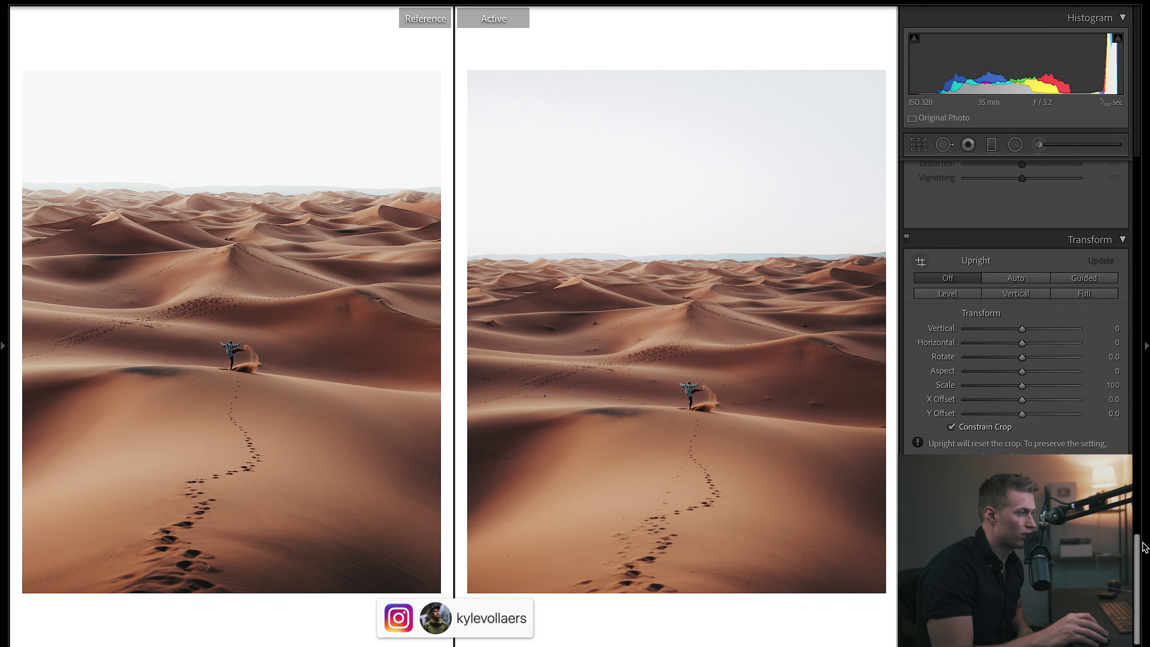
pyautogui.moveTo(1019, 331); pyautogui.dragTo(981, 335)
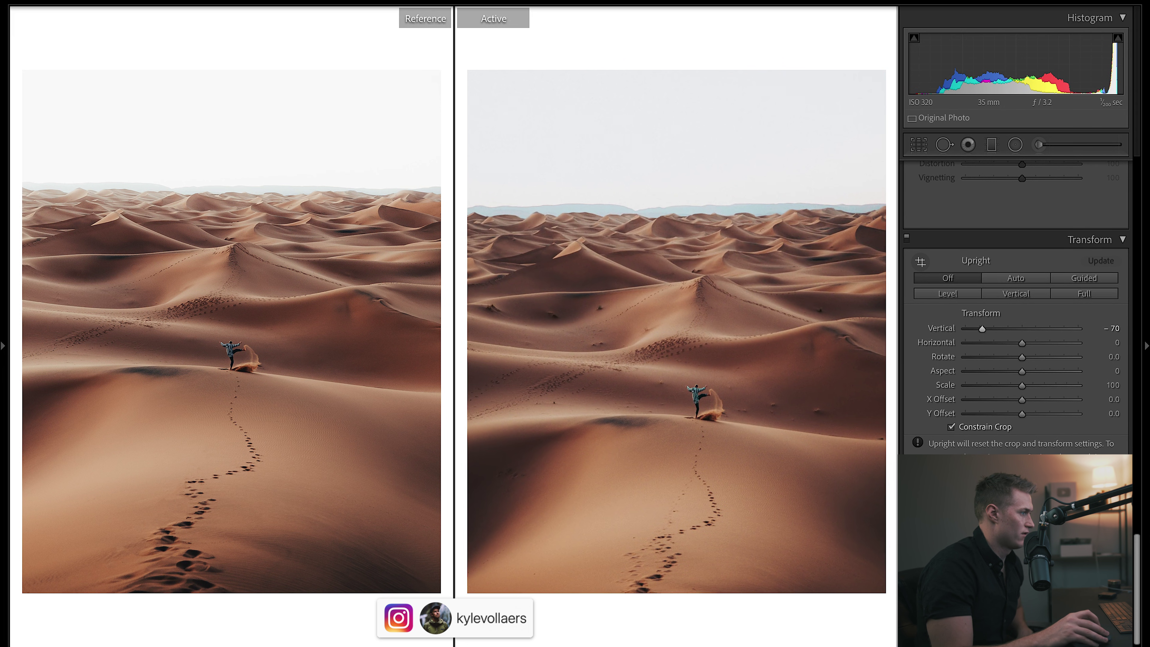
pyautogui.hotkey('ctrl', 'z')
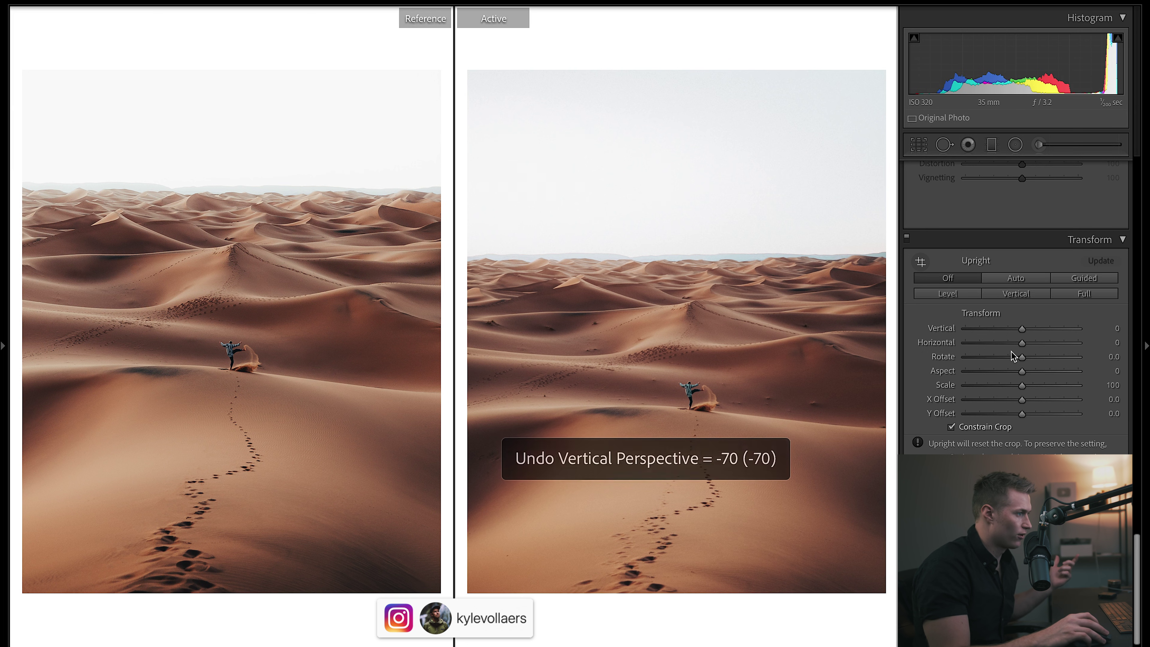
pyautogui.moveTo(1022, 328); pyautogui.dragTo(996, 334)
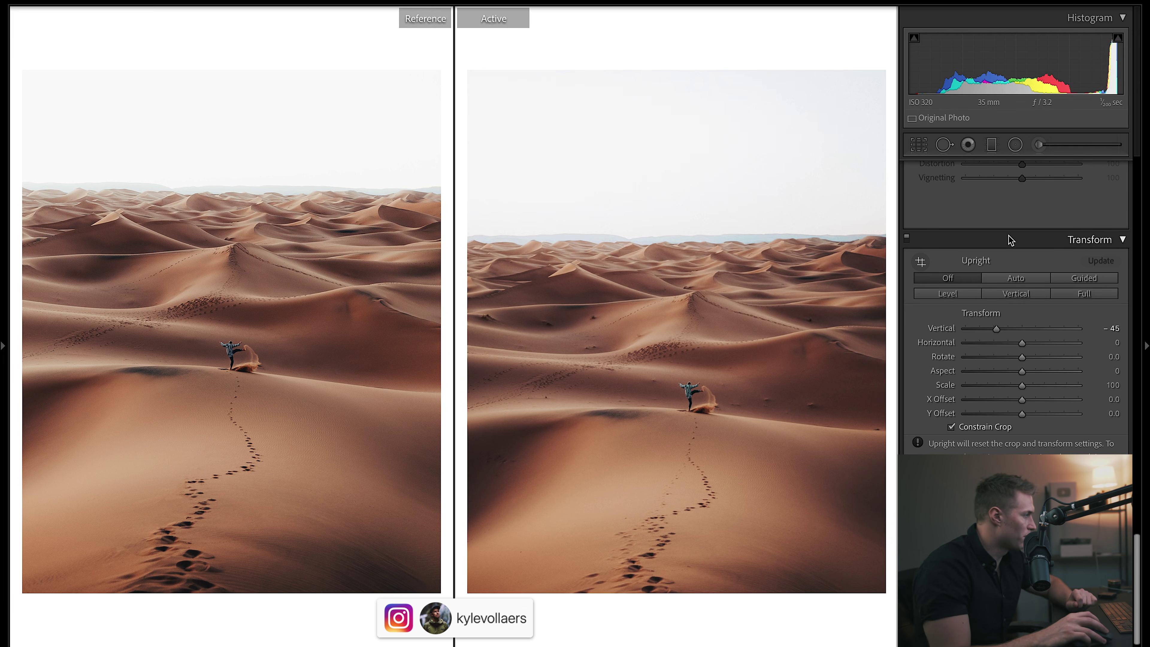
pyautogui.moveTo(996, 334); pyautogui.dragTo(988, 334)
pyautogui.hotkey('ctrl', 'z')
pyautogui.hotkey('ctrl', 'z')
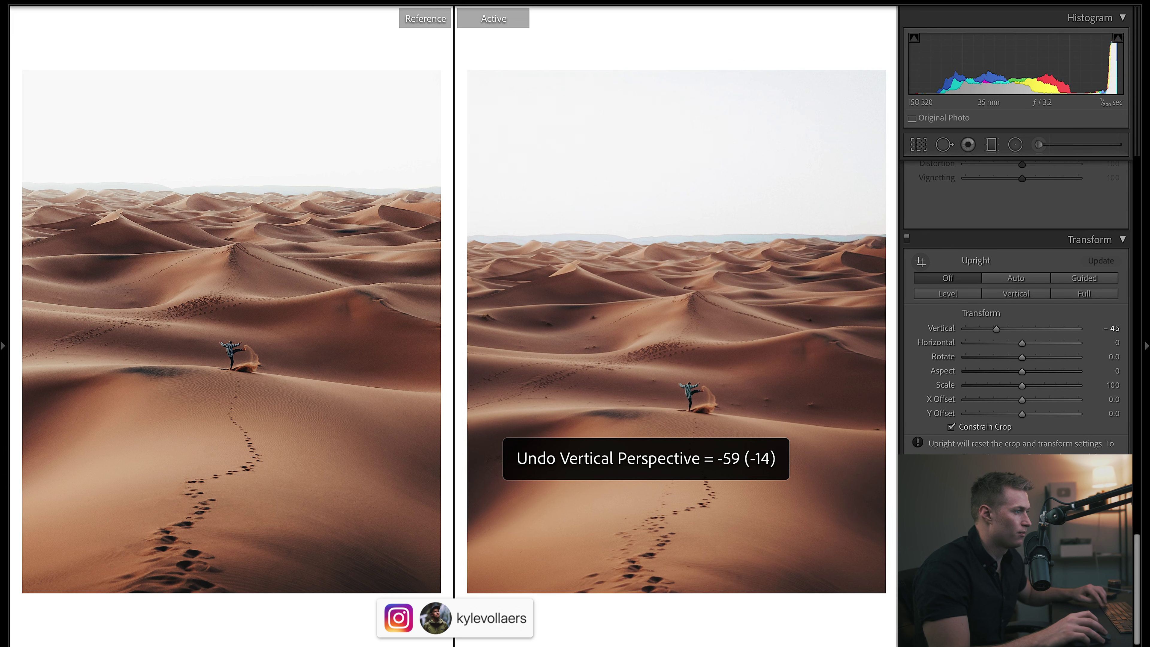
# Set sharpening Amount to 75 and Masking to 50, previewing the masked areas.
pyautogui.scroll(5, 1040, 281)
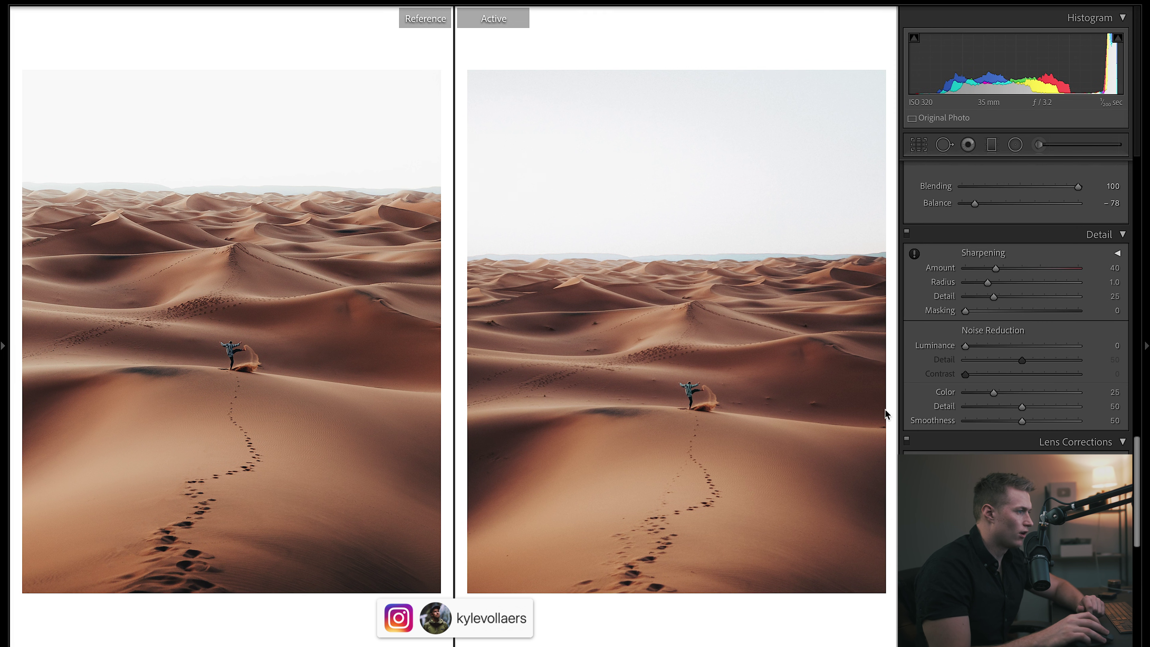
pyautogui.moveTo(1024, 271); pyautogui.dragTo(1020, 269)
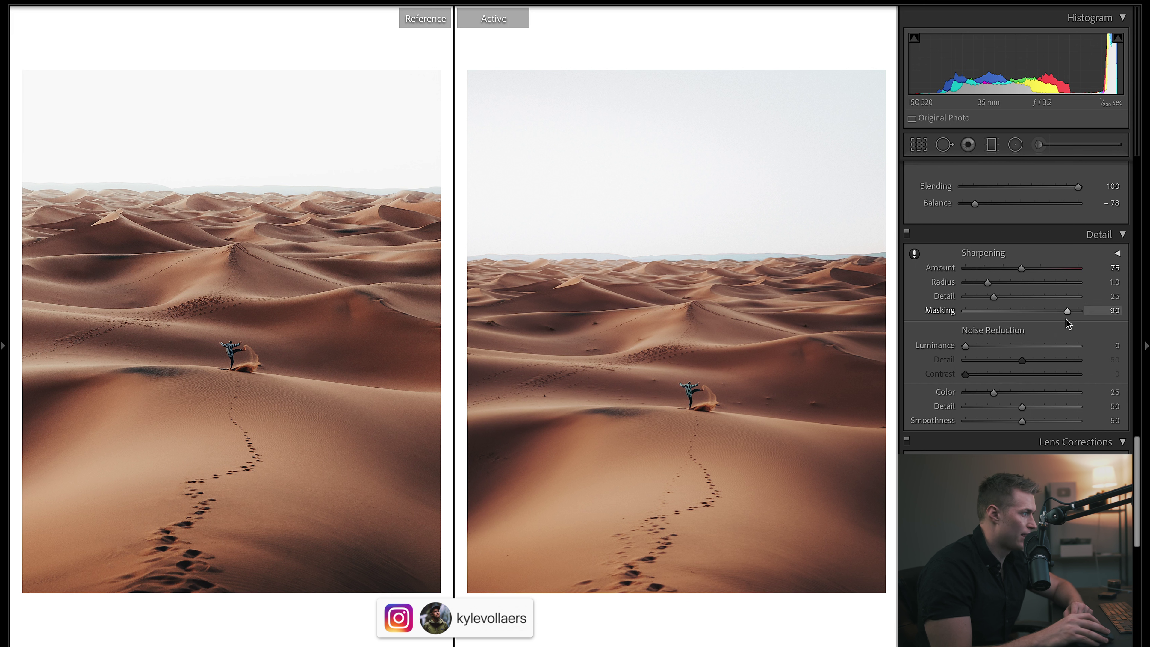
pyautogui.click(1020, 312)
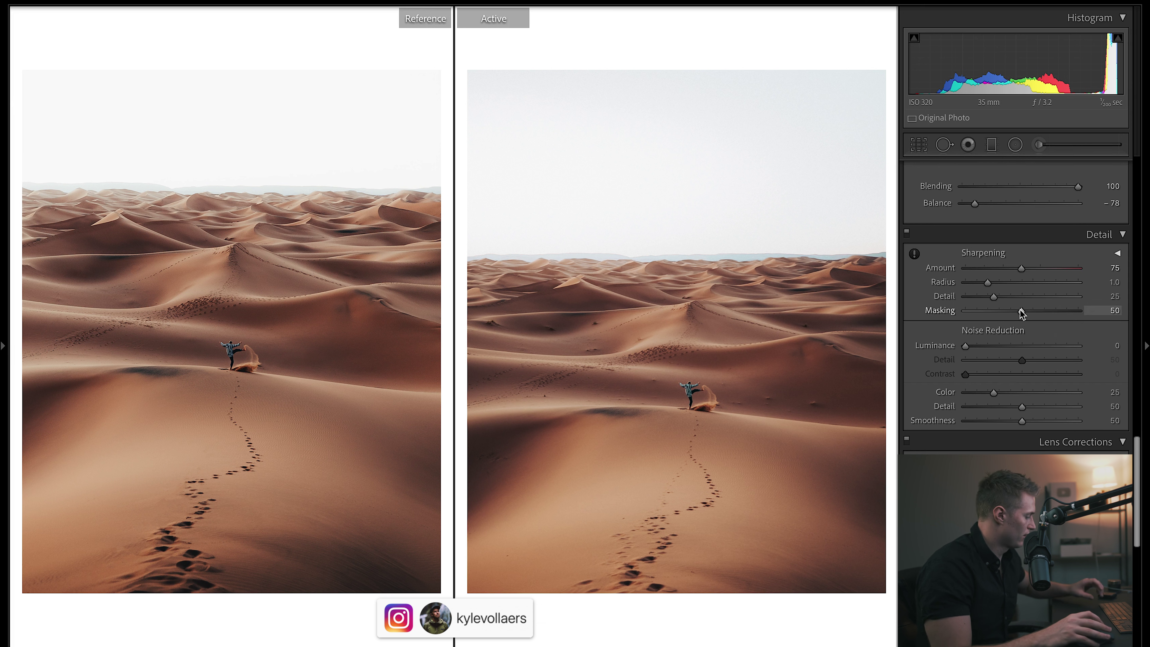
pyautogui.moveTo(1022, 313)
pyautogui.mouseDown()
pyautogui.moveTo(963, 314)
pyautogui.moveTo(1021, 316)
pyautogui.mouseUp()
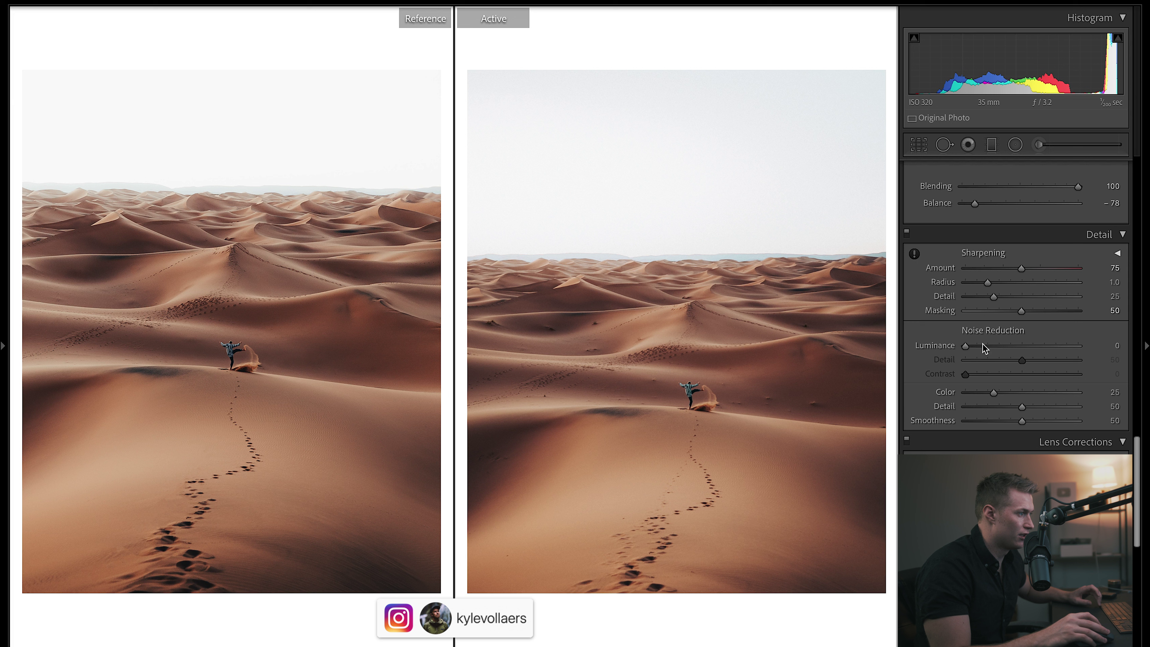
# Set noise reduction to Luminance 20 and Color 100.
pyautogui.moveTo(967, 345); pyautogui.dragTo(1011, 346)
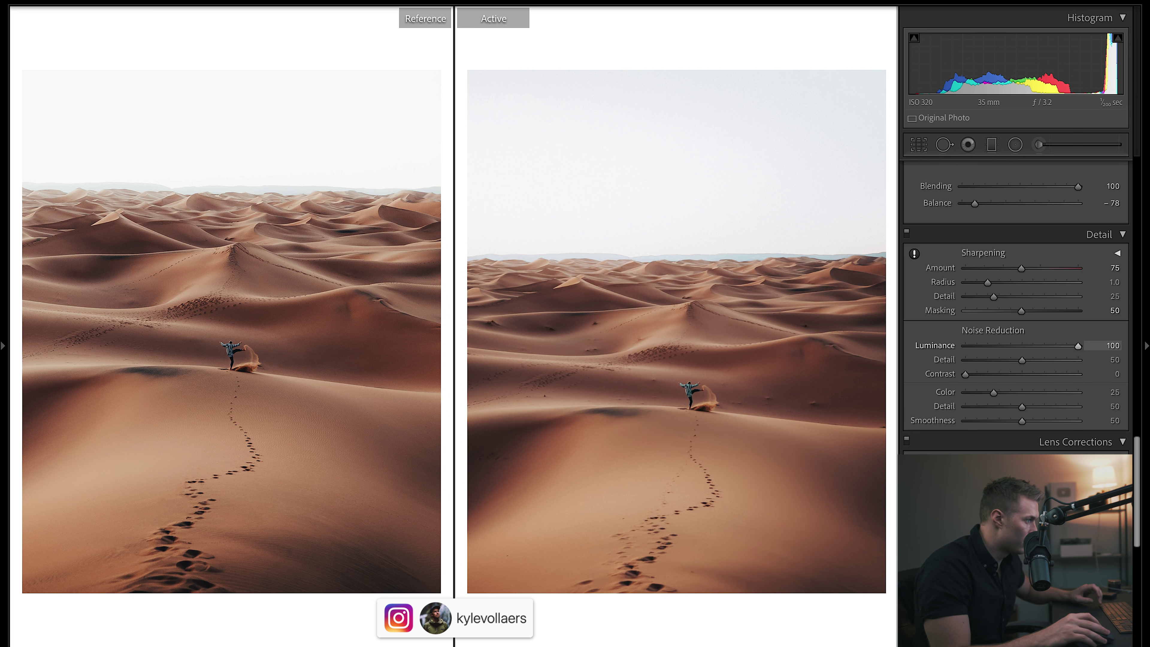
pyautogui.moveTo(978, 354); pyautogui.dragTo(985, 352)
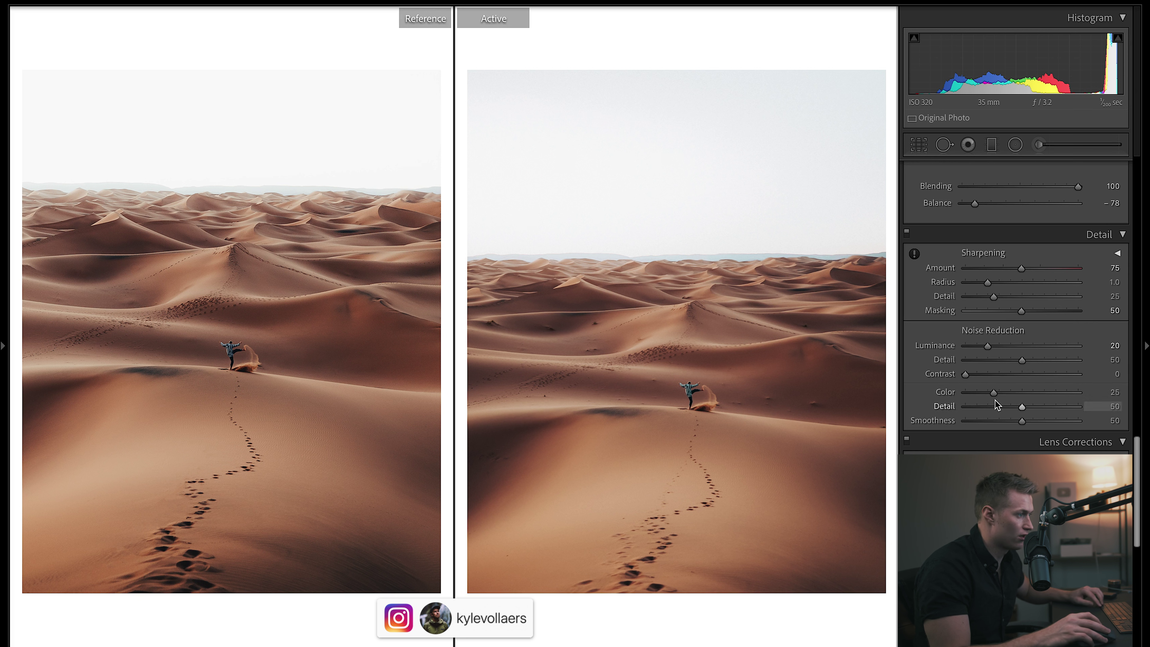
pyautogui.moveTo(990, 393); pyautogui.dragTo(829, 399)
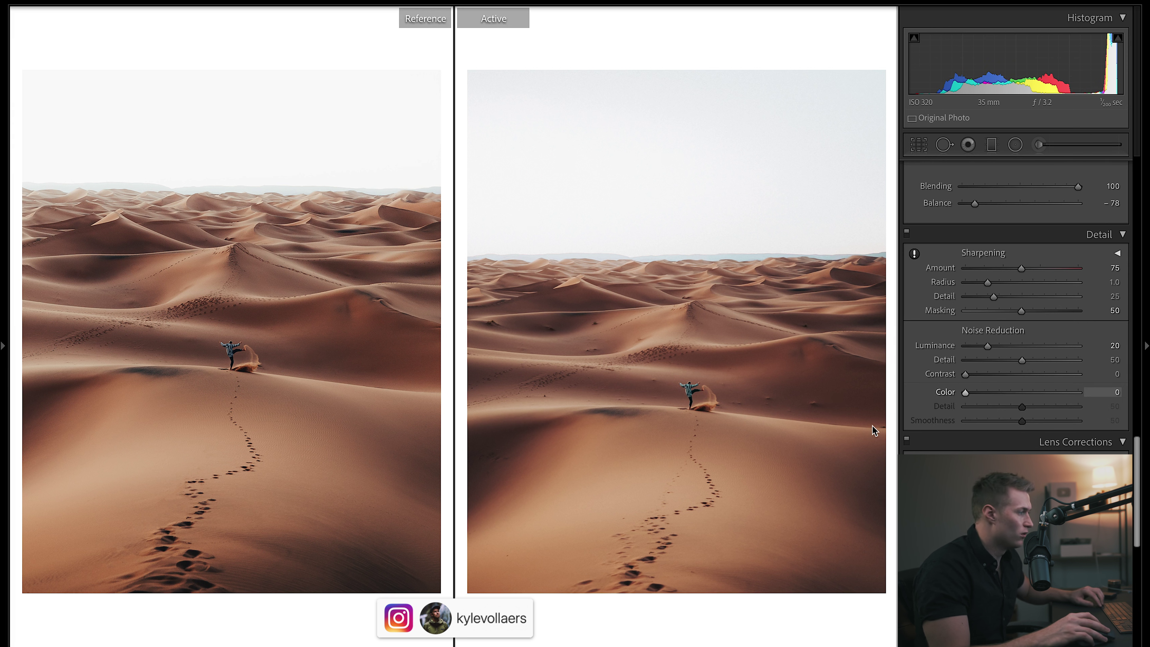
pyautogui.hotkey('shift', 'Up')
pyautogui.hotkey('shift', 'Up')
pyautogui.hotkey('shift', 'Up')
pyautogui.hotkey('shift', 'Up')
pyautogui.hotkey('shift', 'Up')
pyautogui.hotkey('shift', 'Up')
pyautogui.hotkey('shift', 'Up')
pyautogui.hotkey('shift', 'Up')
pyautogui.hotkey('shift', 'Up')
pyautogui.hotkey('shift', 'Up')
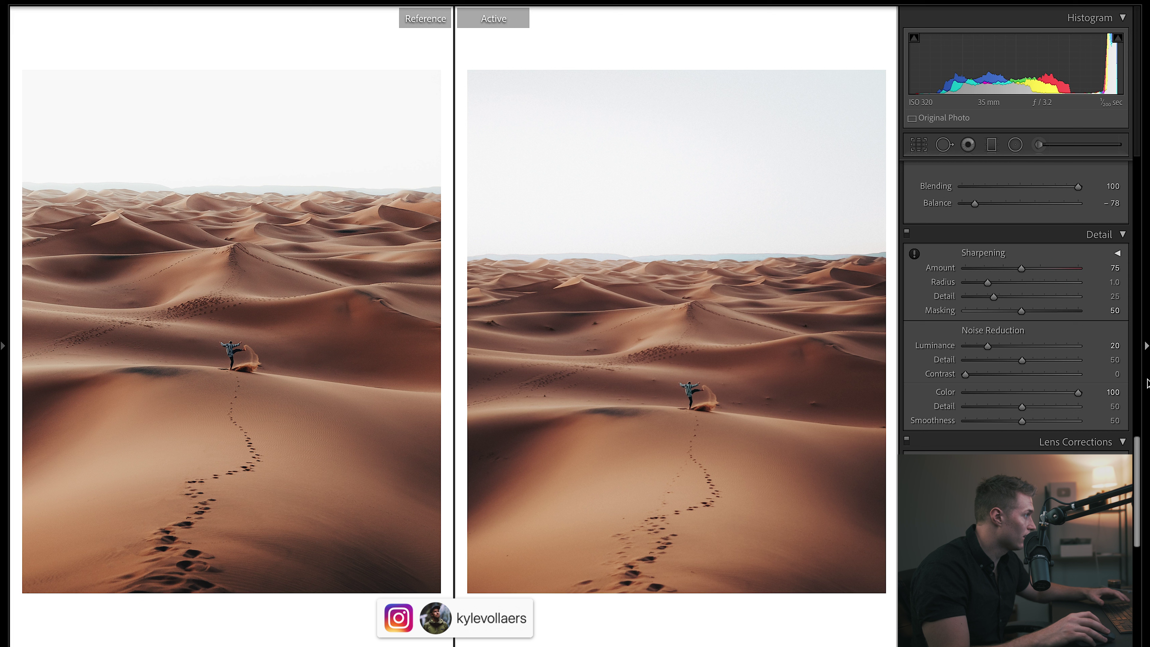
# Add a radial mask over the distant dunes and invert it.
pyautogui.moveTo(1140, 452); pyautogui.dragTo(991, 144)
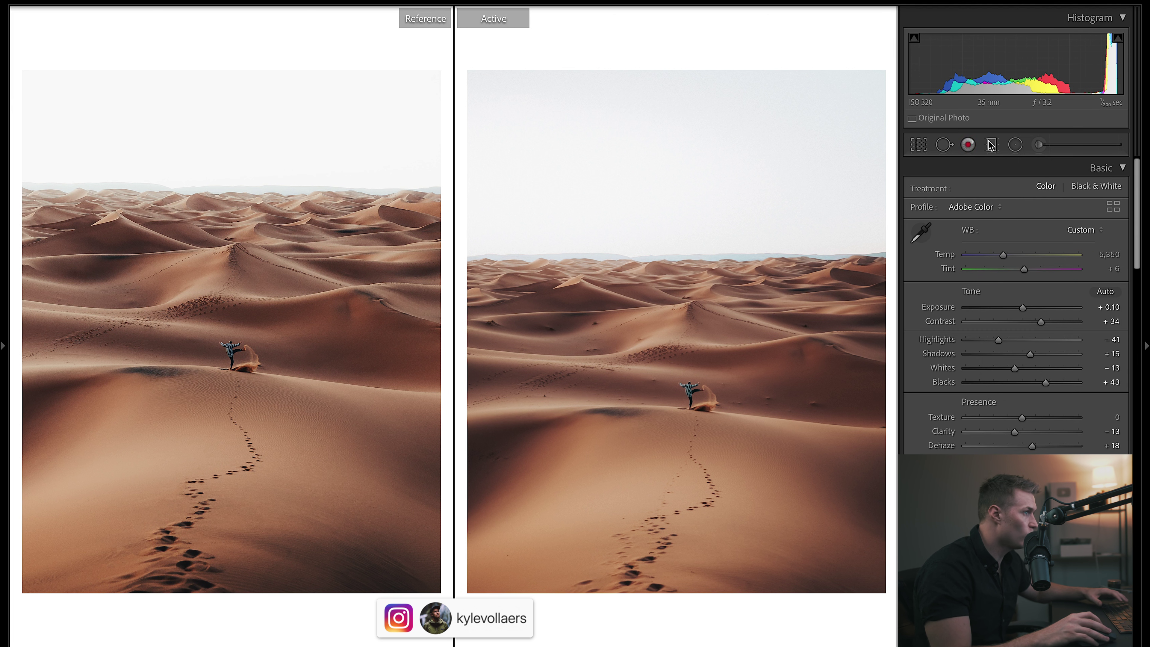
pyautogui.click(1015, 145)
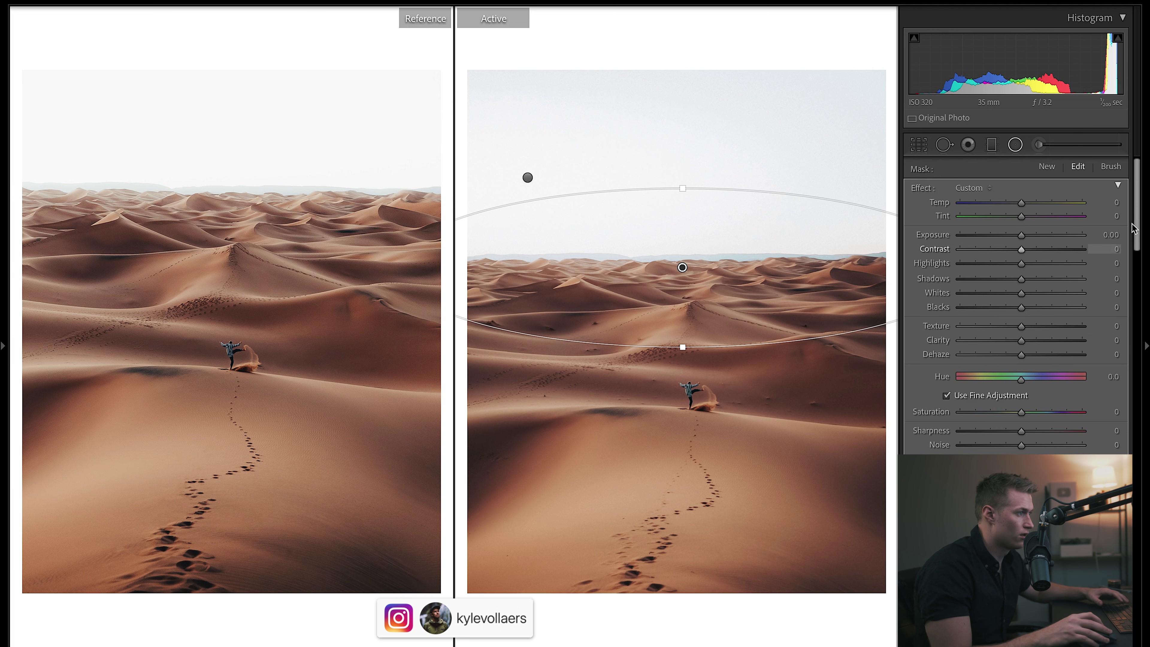
pyautogui.scroll(-5, 953, 299)
pyautogui.click(946, 286)
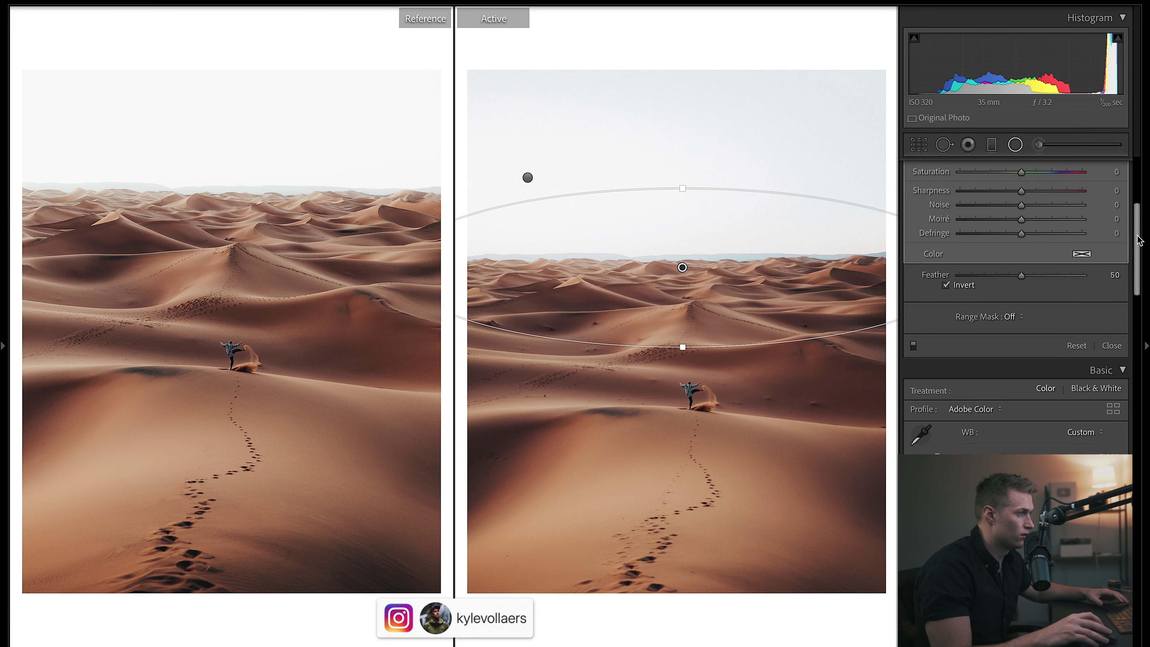
pyautogui.scroll(5, 1109, 253)
# Give the inverted mask Clarity 21 and a slight exposure lift, then set global Clarity to -6.
pyautogui.moveTo(1022, 341)
pyautogui.mouseDown()
pyautogui.moveTo(1032, 342)
pyautogui.moveTo(1015, 359)
pyautogui.moveTo(1034, 345)
pyautogui.mouseUp()
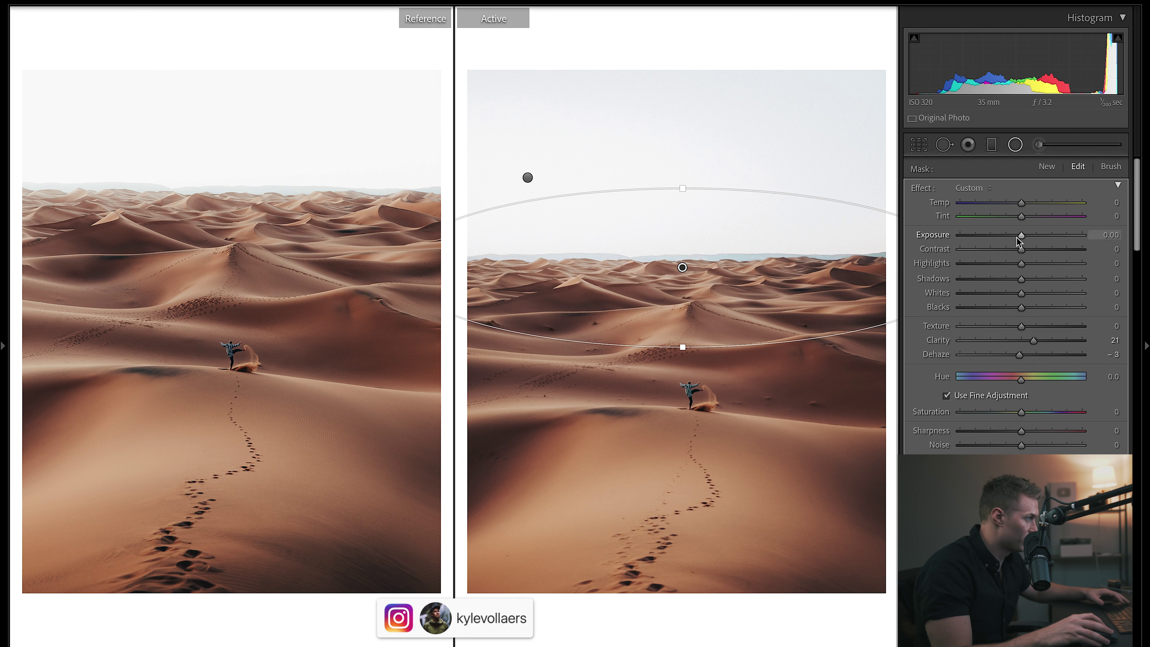
pyautogui.moveTo(1019, 240); pyautogui.dragTo(1019, 240)
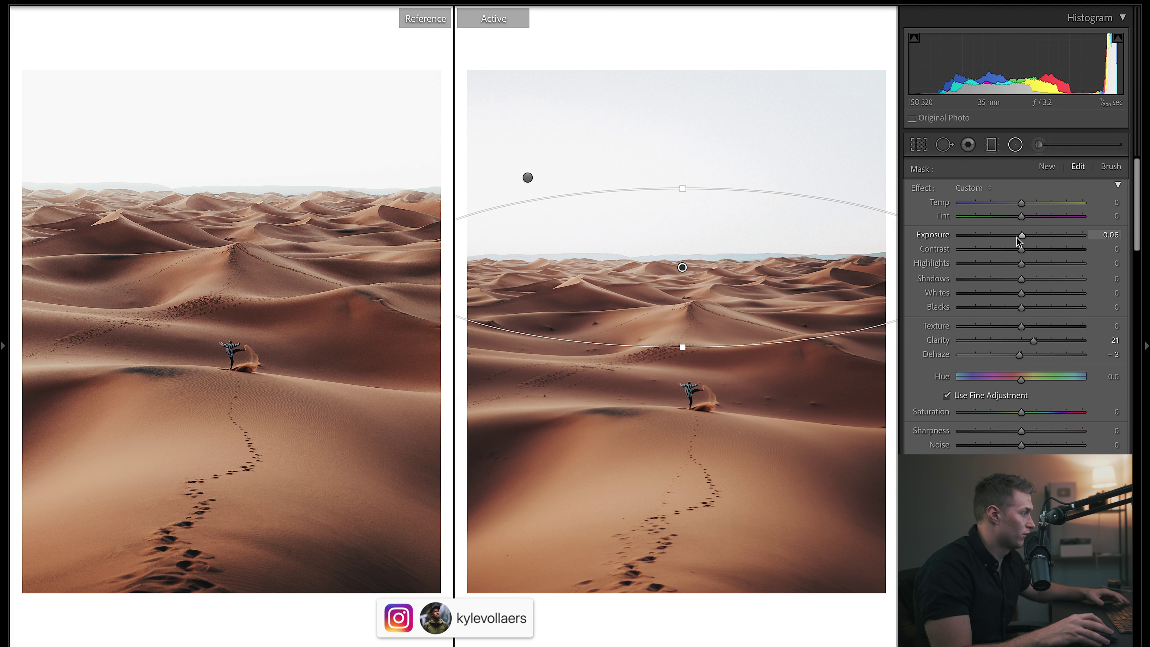
pyautogui.hotkey('shift', 'm')
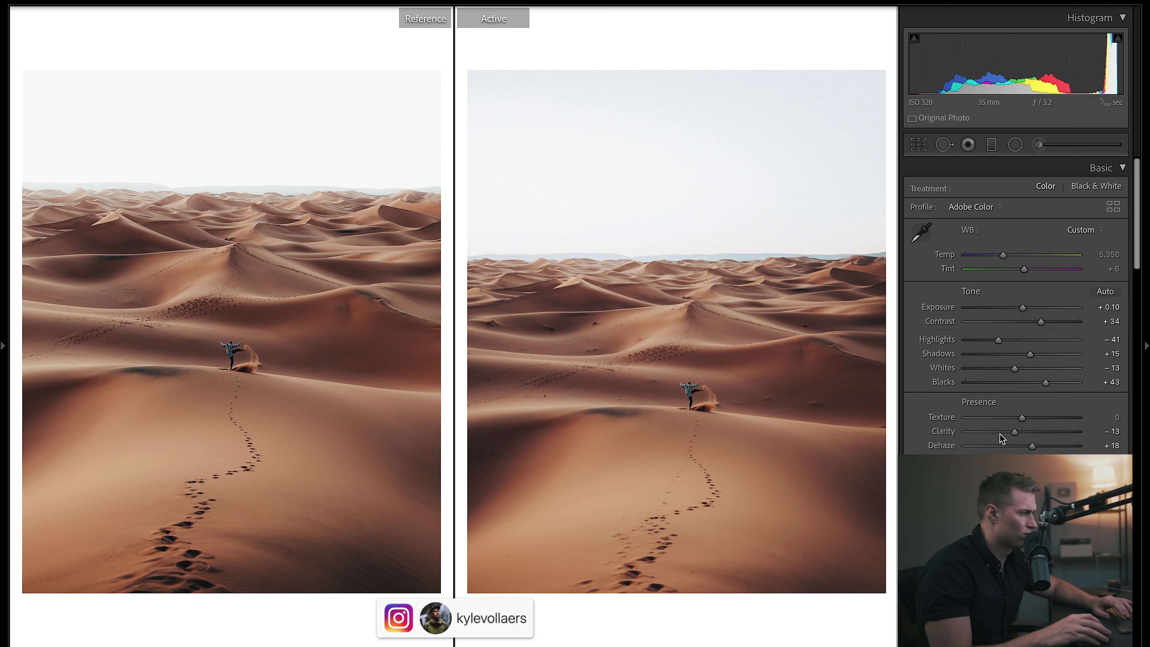
pyautogui.moveTo(1015, 433); pyautogui.dragTo(1019, 432)
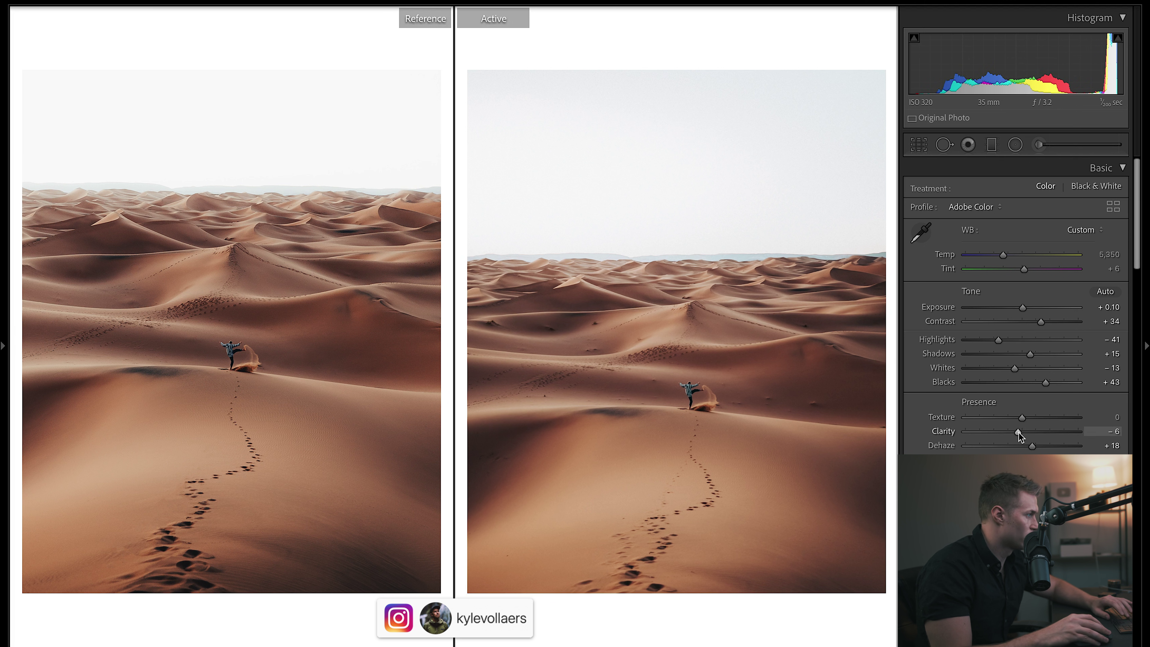
# Paint a brush mask over the footprint trail and dune ridges, checking the overlay.
pyautogui.click(1037, 147)
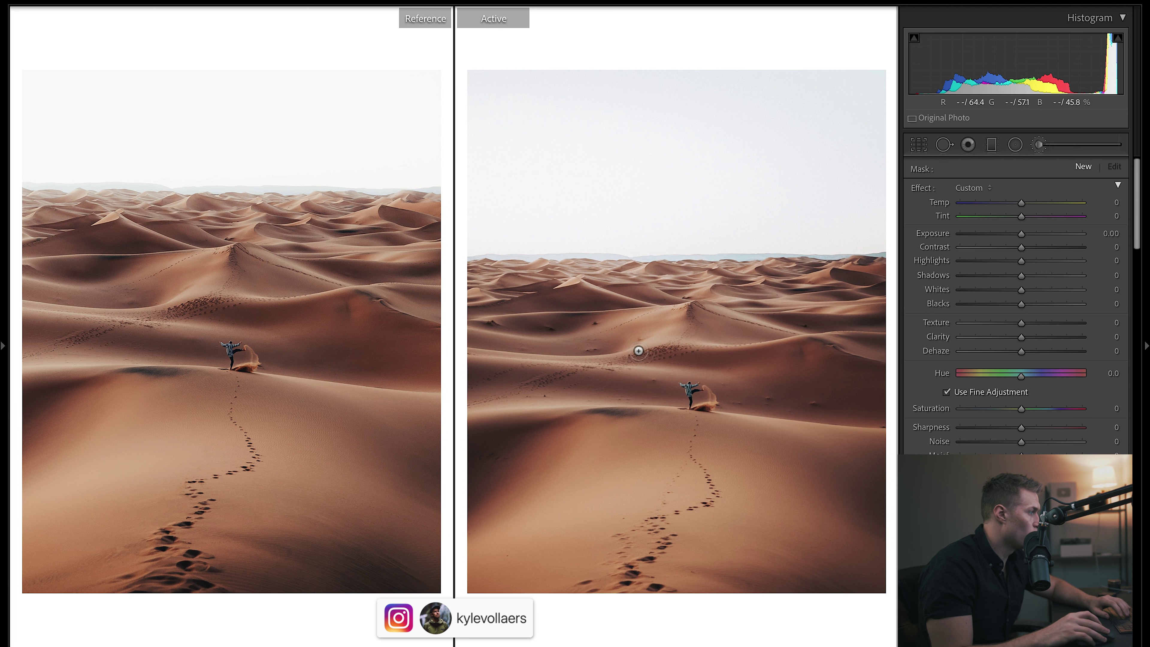
pyautogui.click(671, 356)
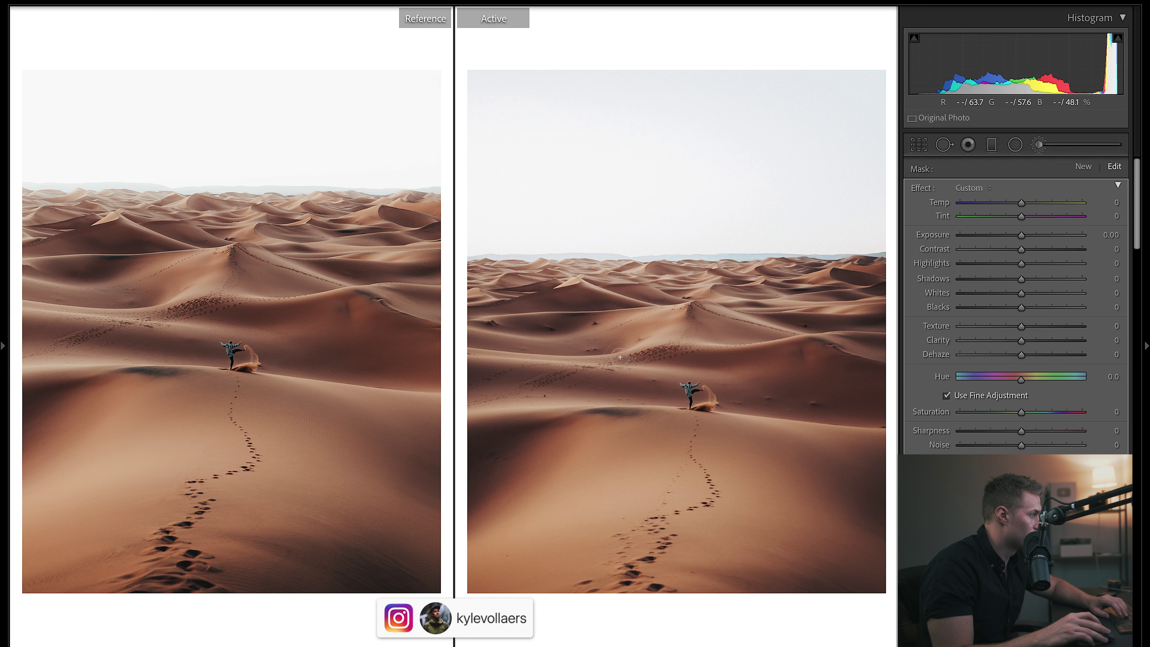
pyautogui.press('o')
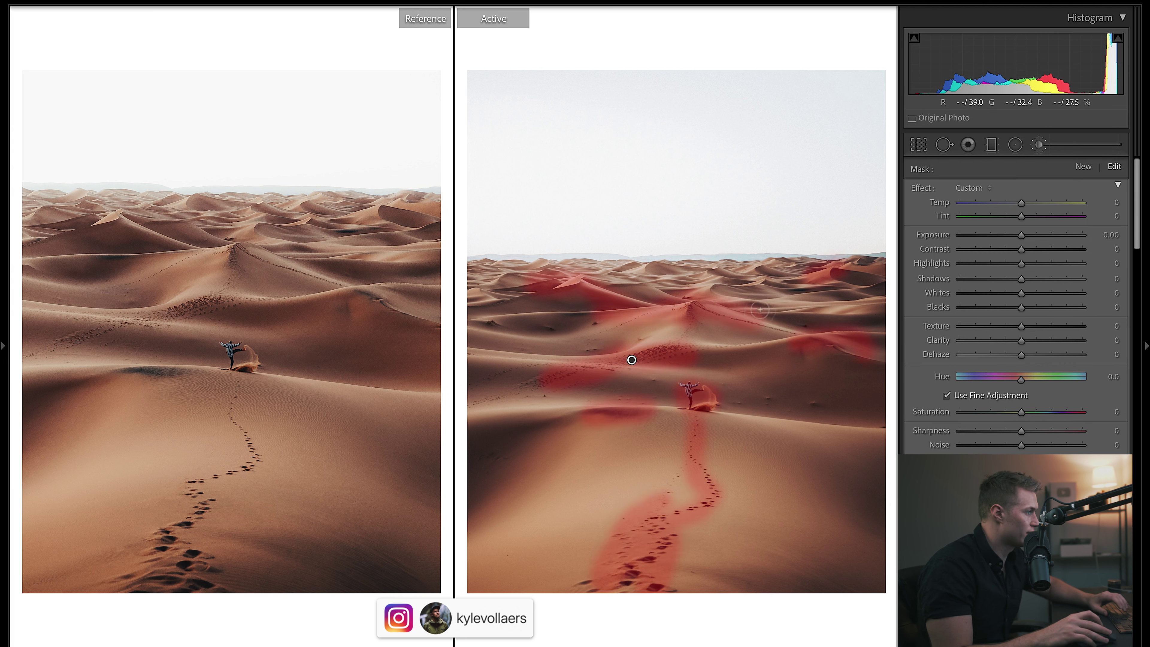
pyautogui.press('o')
pyautogui.press('p')
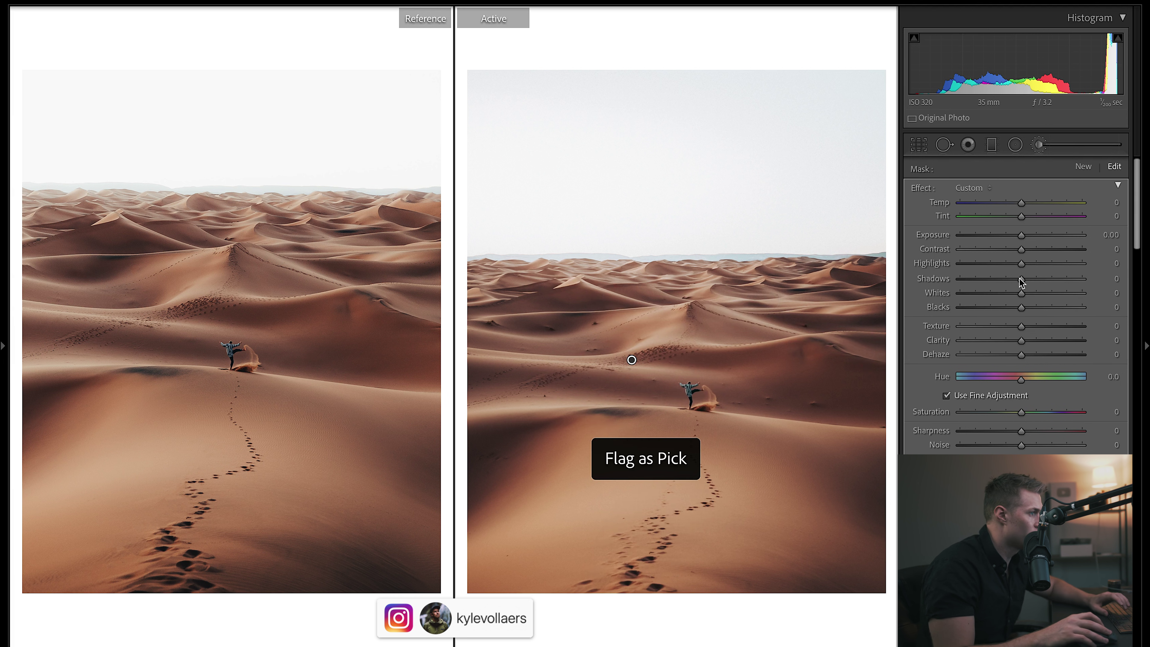
# Give the brushed areas Contrast 35, Clarity 10 and Exposure -0.05.
pyautogui.click(1043, 249)
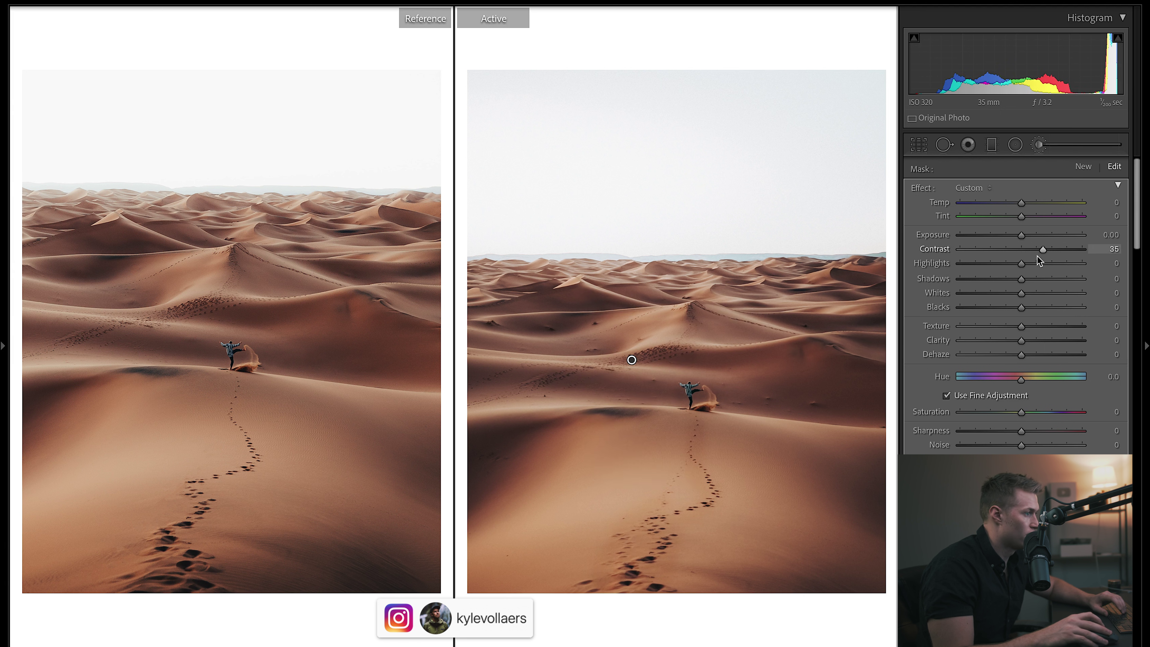
pyautogui.click(1026, 341)
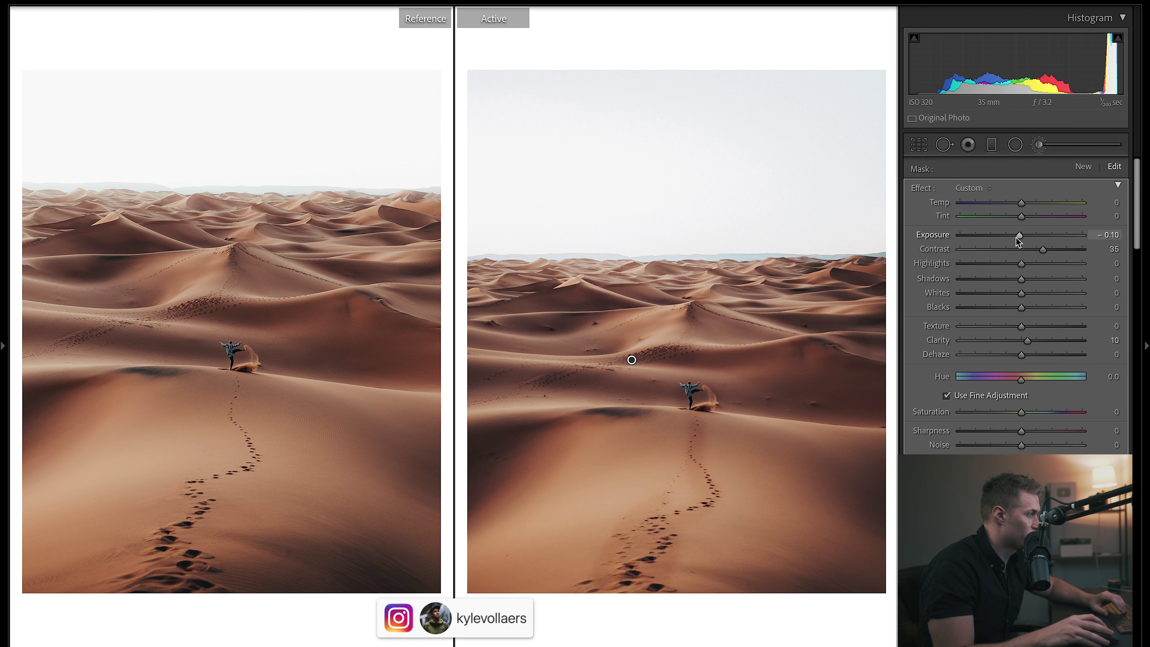
pyautogui.moveTo(1018, 241); pyautogui.dragTo(1019, 241)
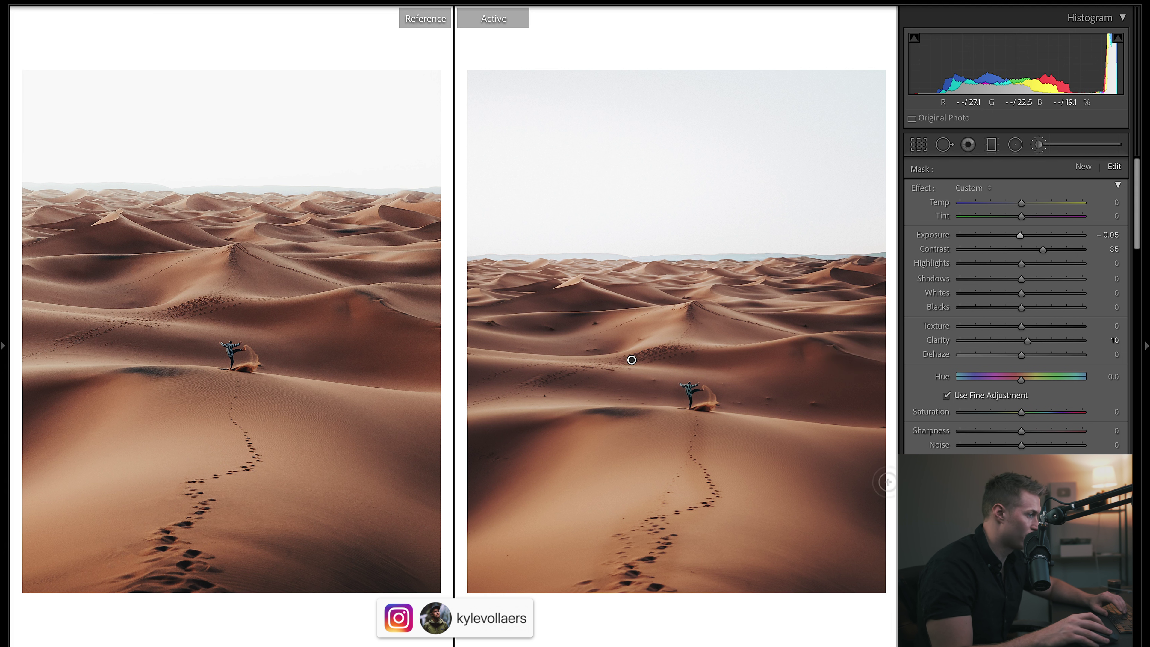
# Return to global settings and raise Basic Blacks to +45.
pyautogui.press('k')
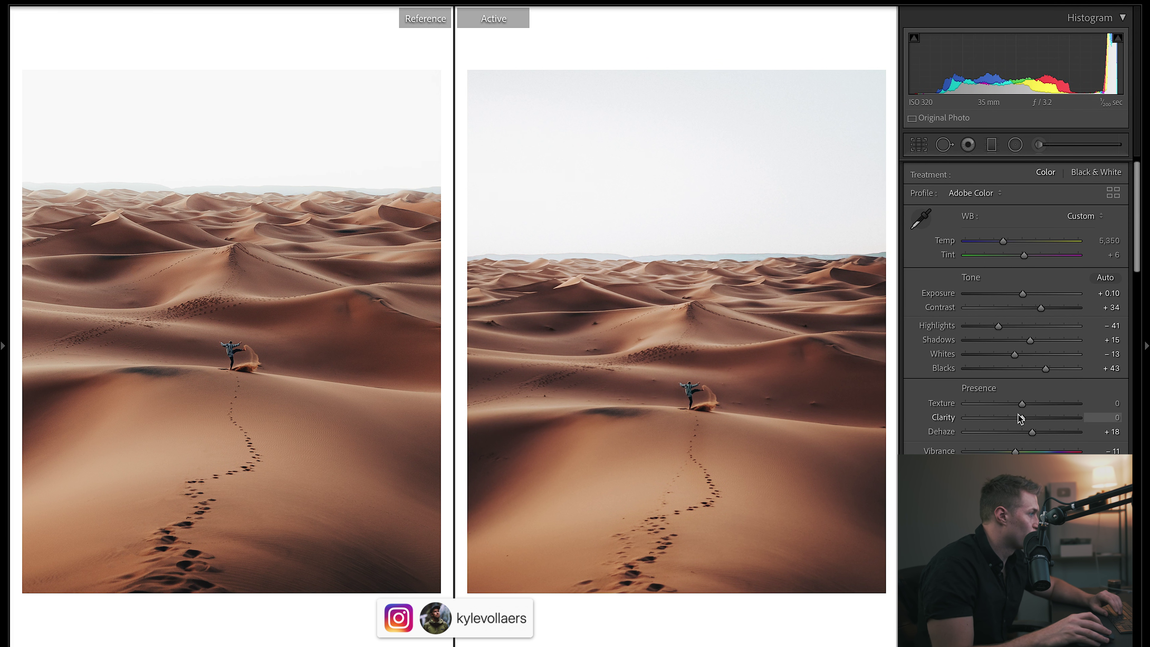
pyautogui.scroll(-1, 1135, 254)
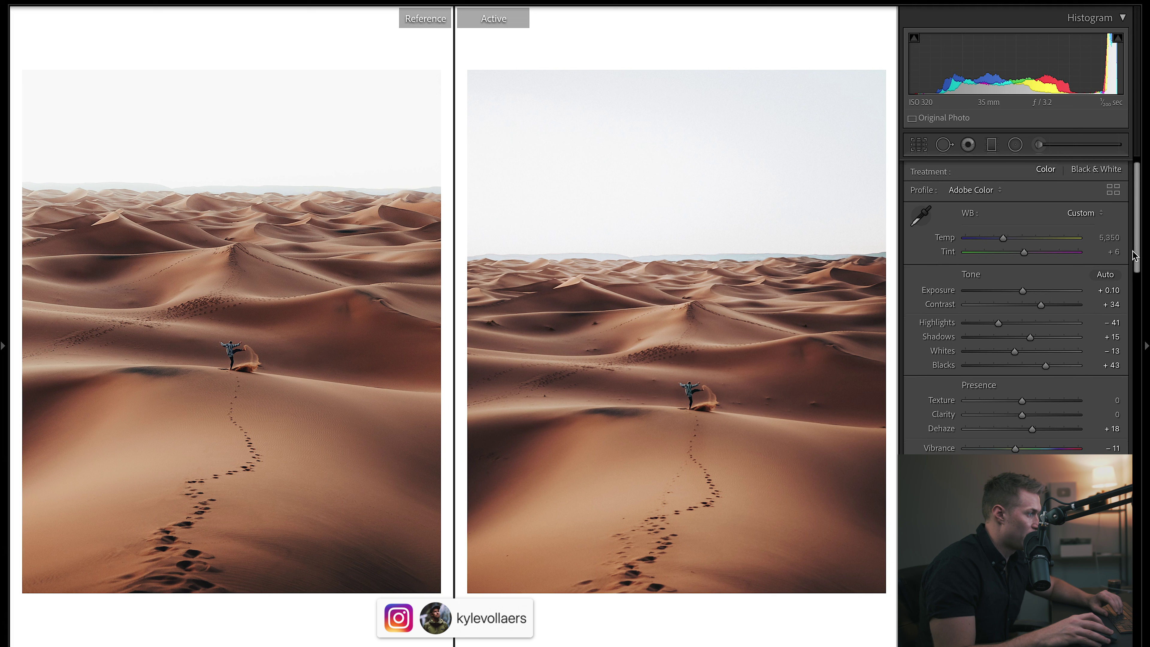
pyautogui.moveTo(1135, 255); pyautogui.dragTo(1147, 190)
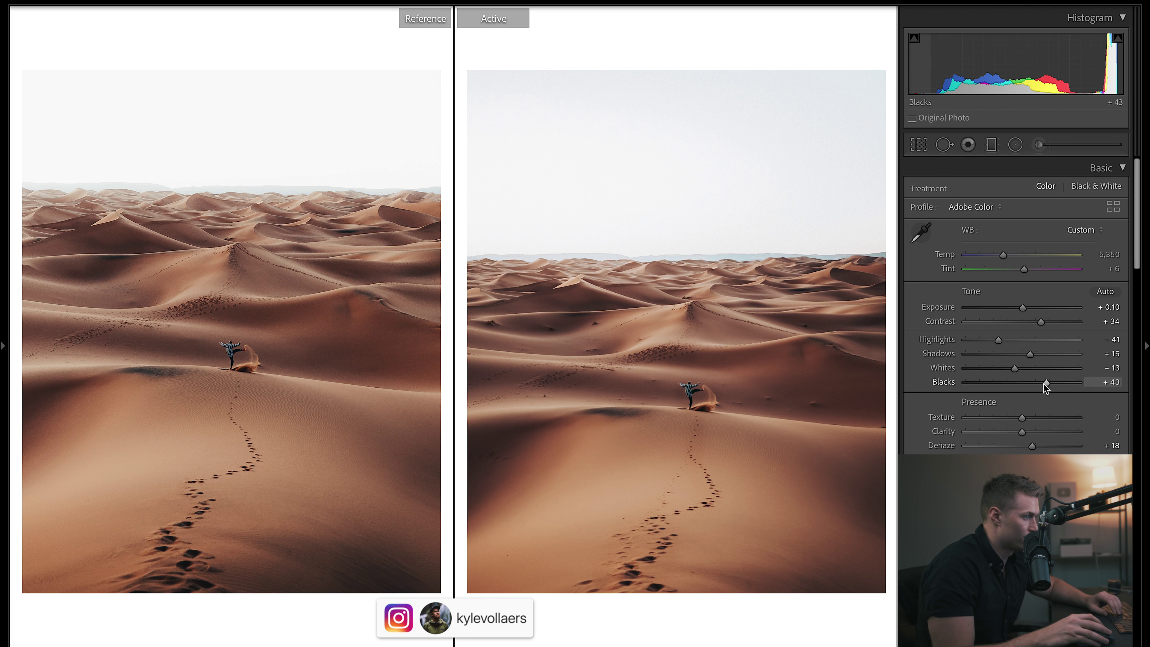
pyautogui.moveTo(1044, 385); pyautogui.dragTo(1046, 385)
# Review the existing radial filter at the horizon and the brush mask near the figure.
pyautogui.hotkey('shift', 'm')
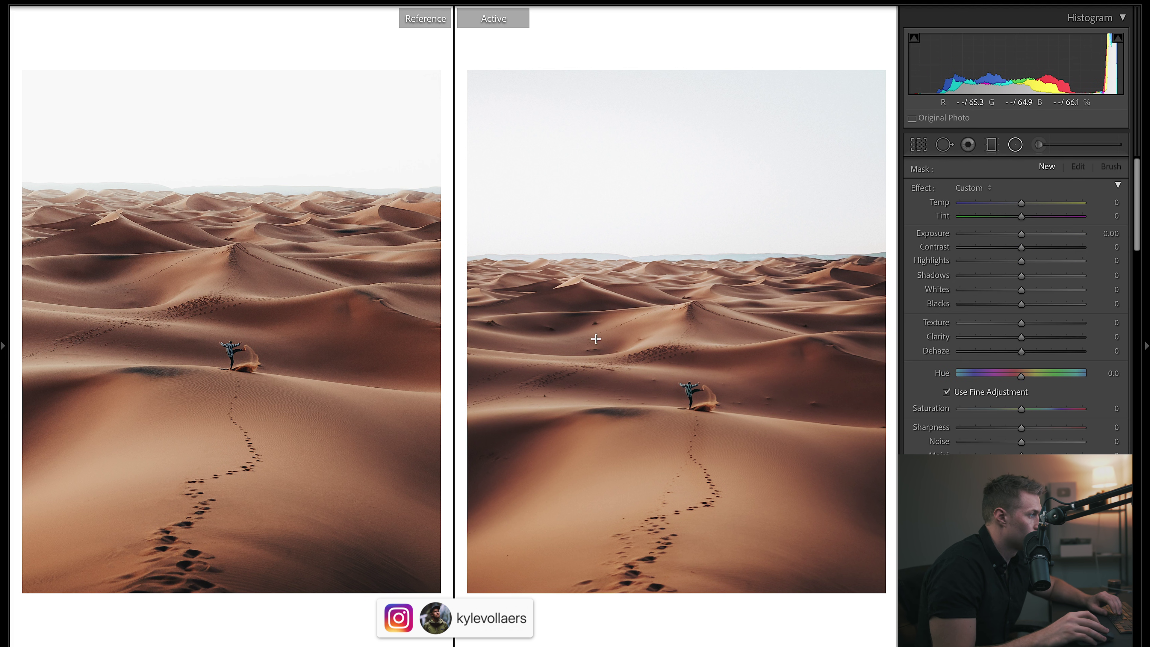
pyautogui.click(682, 267)
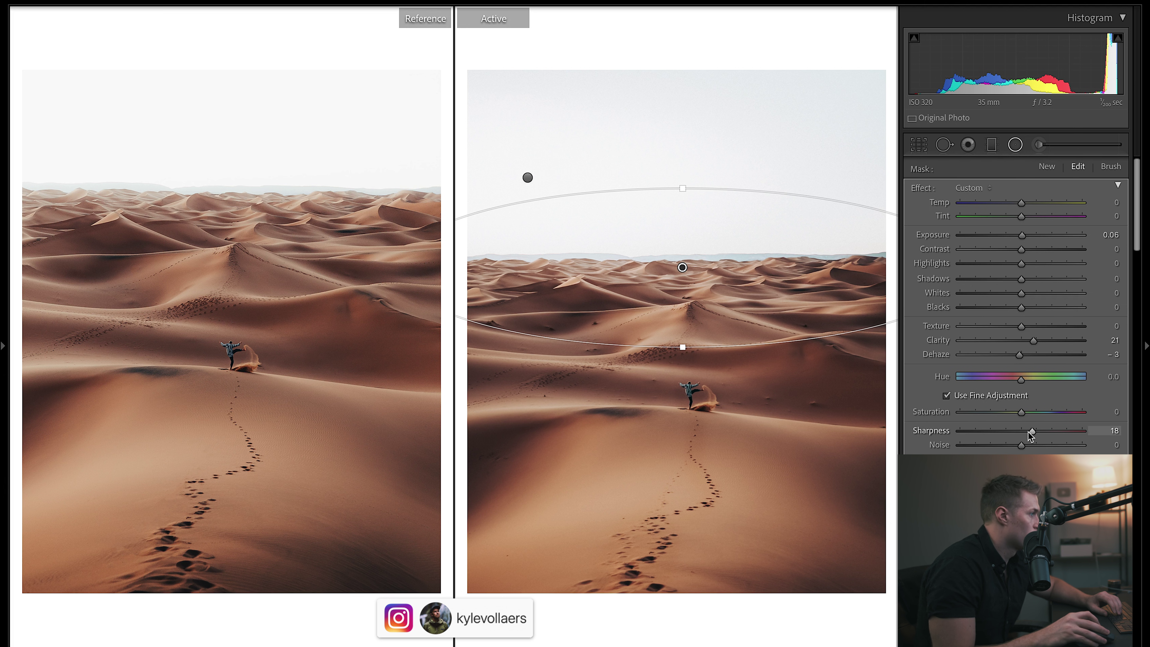
pyautogui.hotkey('shift', 'm')
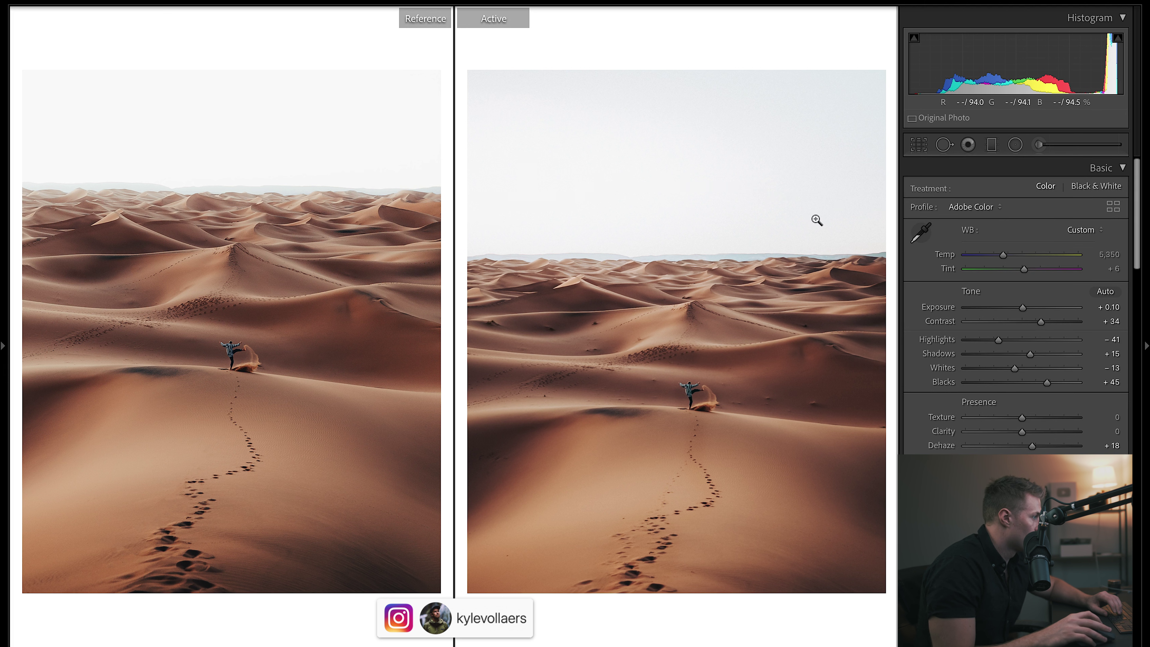
pyautogui.click(1038, 145)
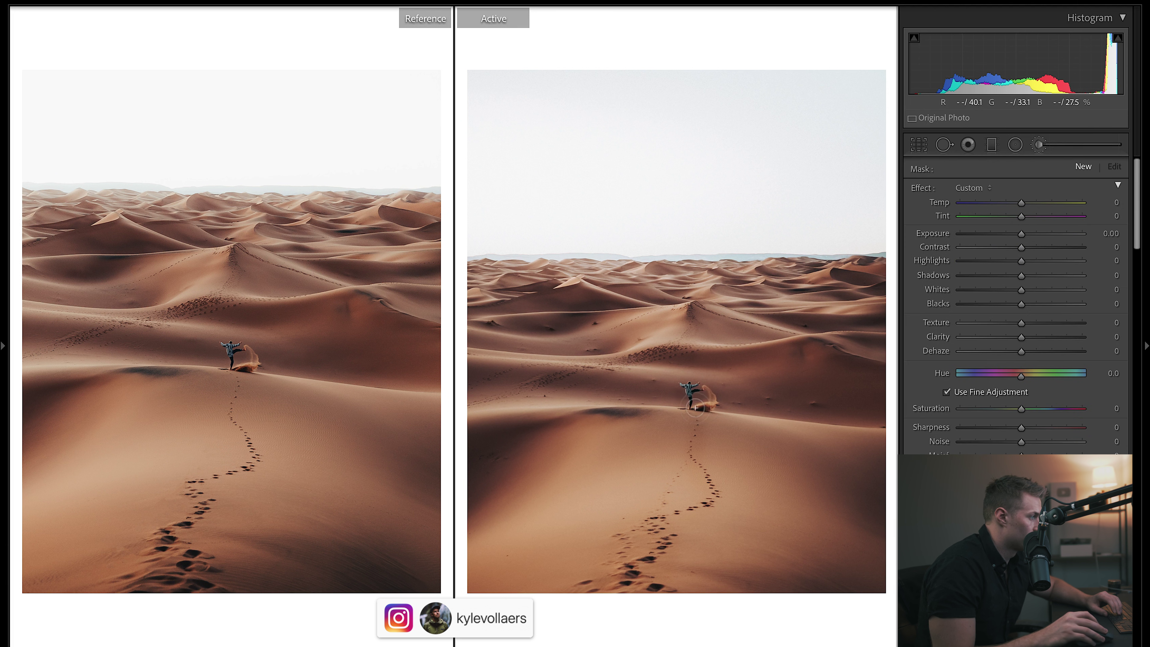
pyautogui.click(695, 404)
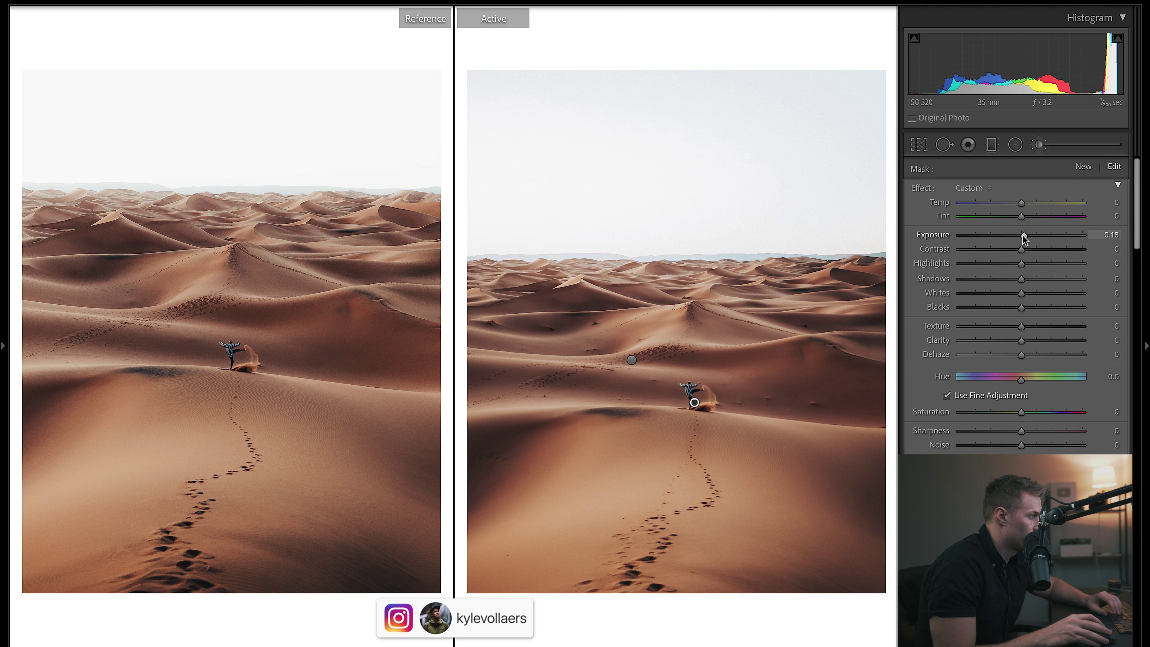
# Lay a graduated filter rising from the photo's bottom edge.
pyautogui.press('k')
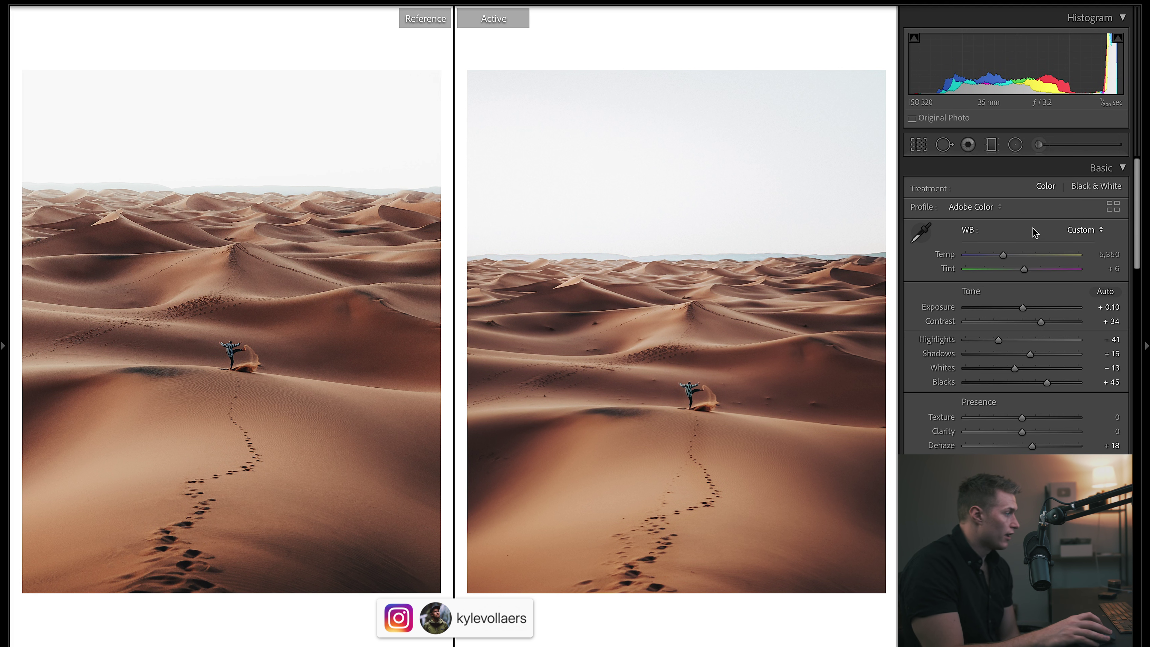
pyautogui.click(994, 147)
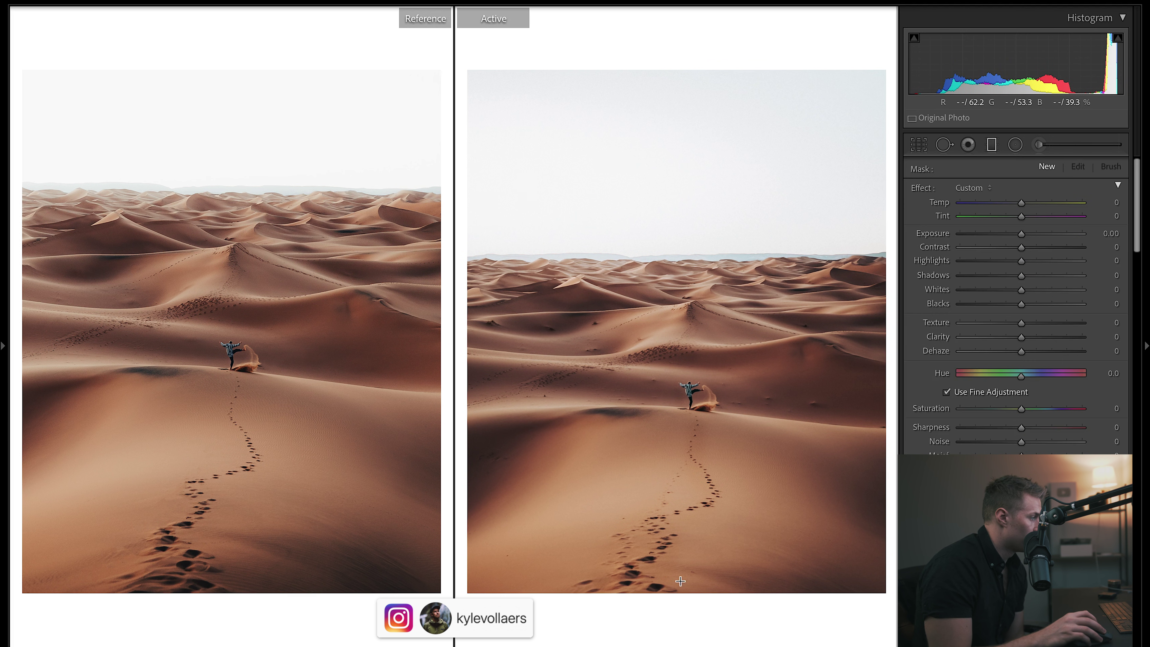
pyautogui.moveTo(684, 589); pyautogui.dragTo(688, 477)
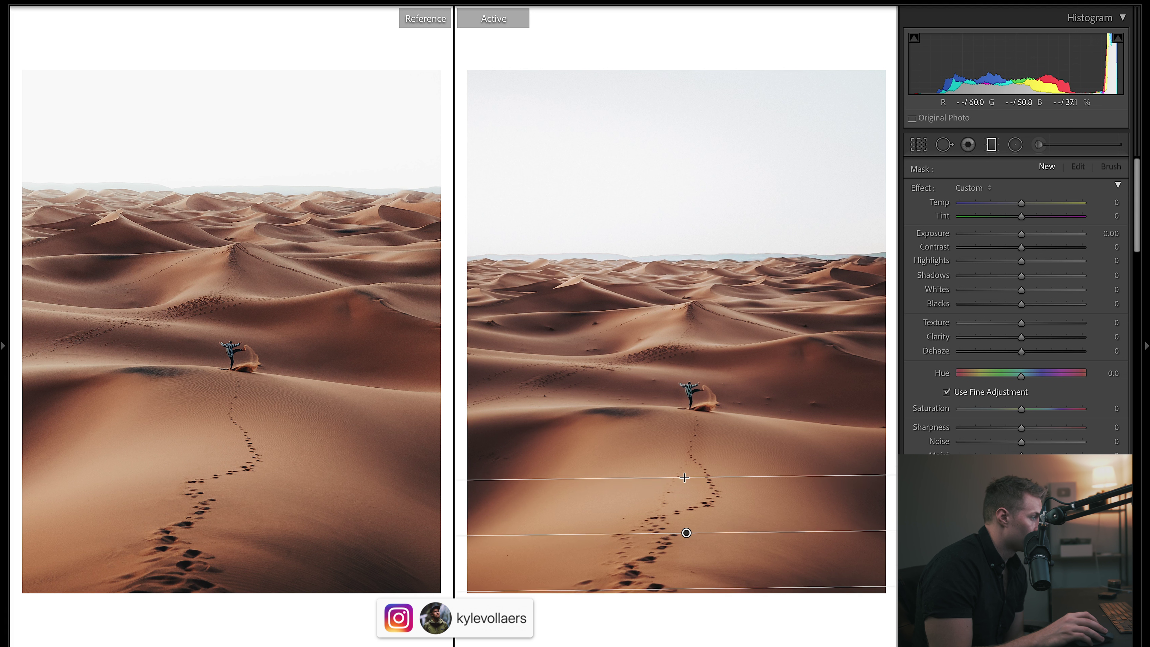
# Set the foreground gradient's Highlights to -46 with Shadows reset to zero.
pyautogui.moveTo(1019, 240); pyautogui.dragTo(1014, 240)
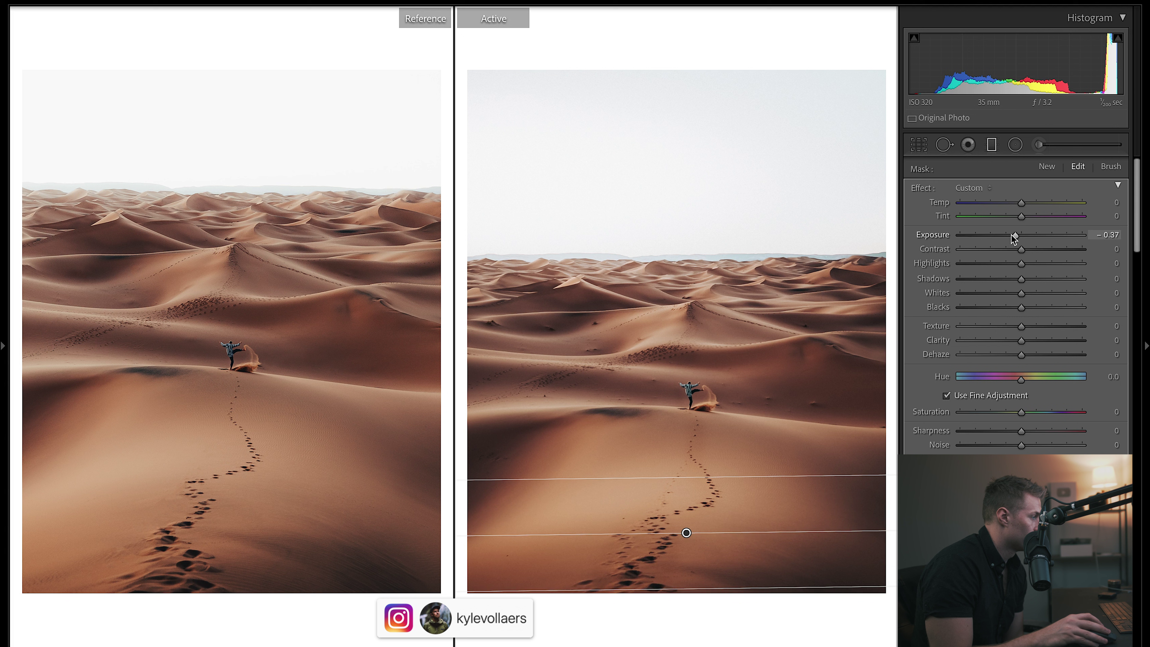
pyautogui.moveTo(1021, 279)
pyautogui.mouseDown()
pyautogui.moveTo(992, 281)
pyautogui.moveTo(1003, 282)
pyautogui.mouseUp()
pyautogui.doubleClick(1004, 281)
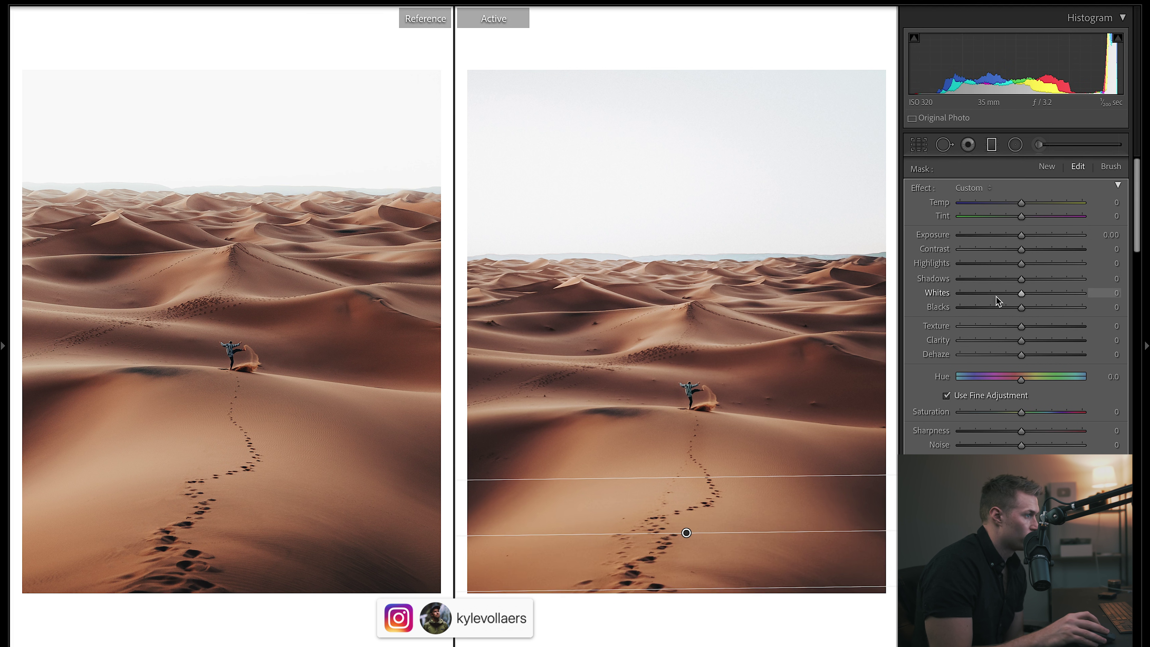
pyautogui.moveTo(998, 263)
pyautogui.mouseDown()
pyautogui.moveTo(956, 268)
pyautogui.moveTo(1006, 282)
pyautogui.mouseUp()
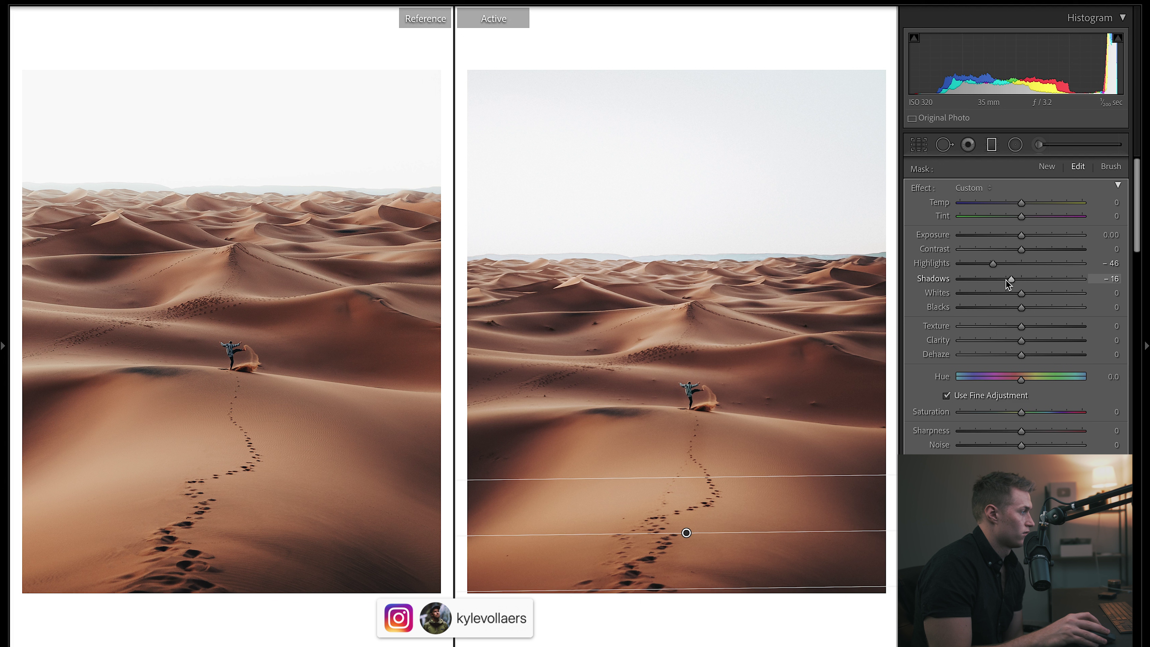
pyautogui.press('m')
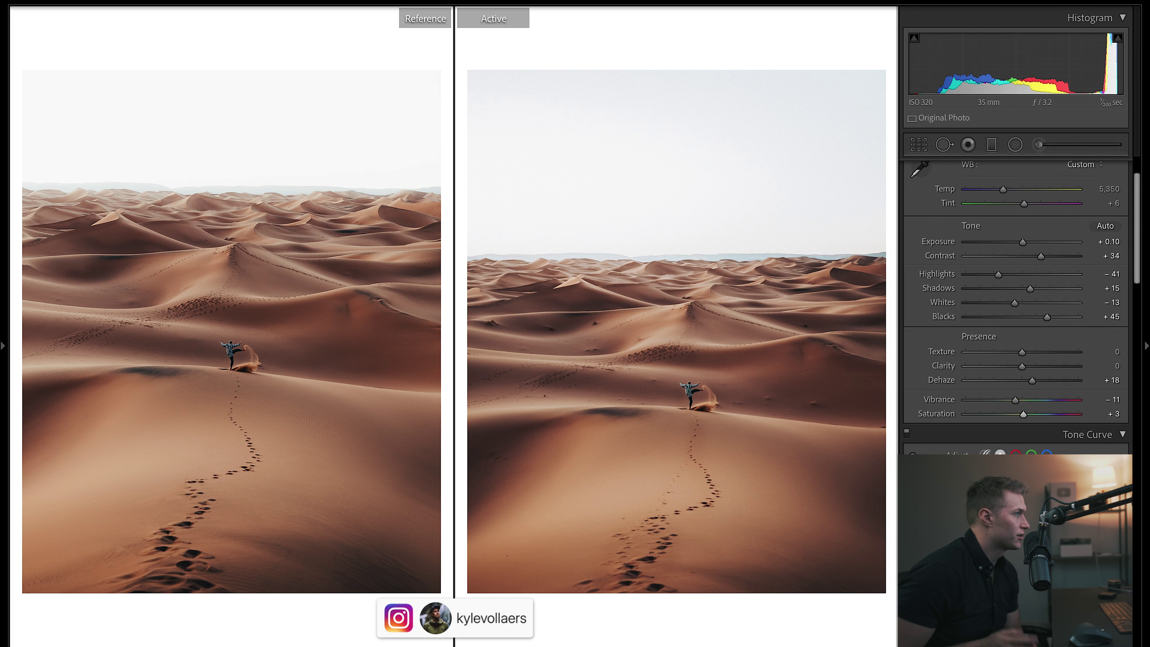
pyautogui.press('\\')
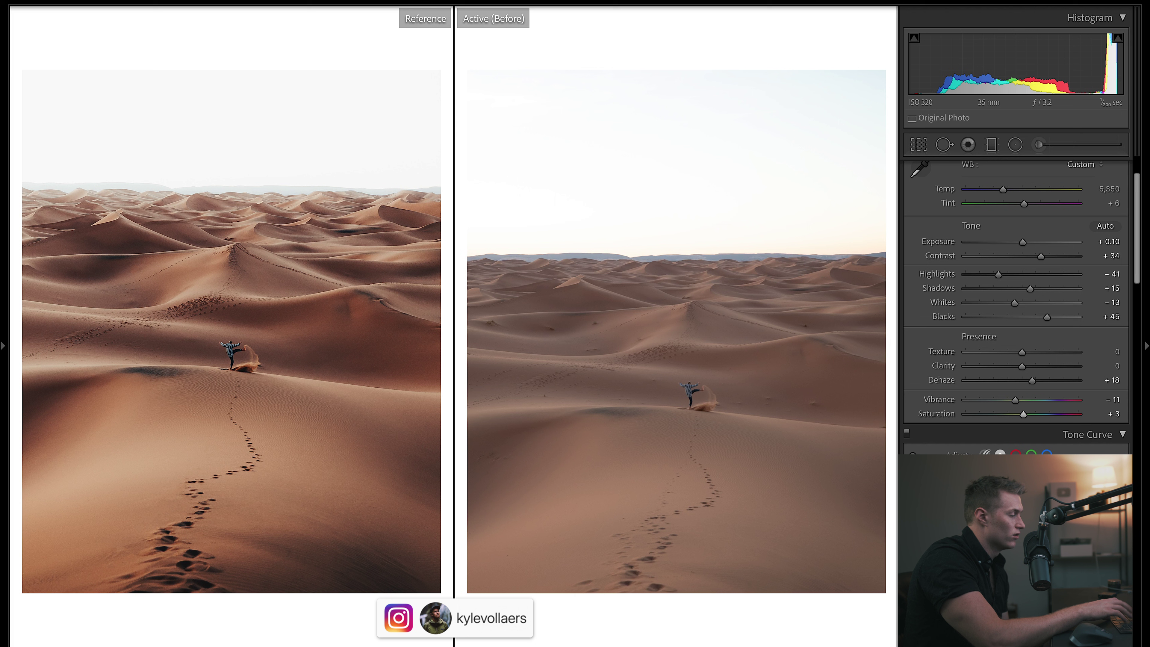
pyautogui.press('\\')
pyautogui.press('\\')
pyautogui.press('\\')
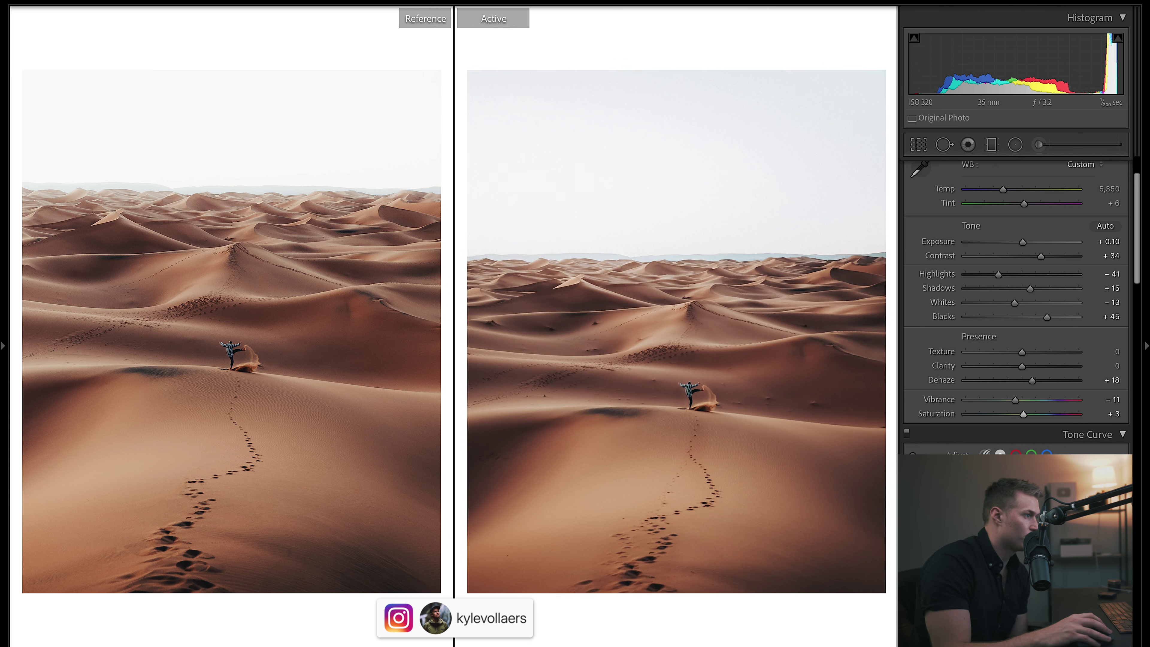
pyautogui.scroll(-5, 1138, 186)
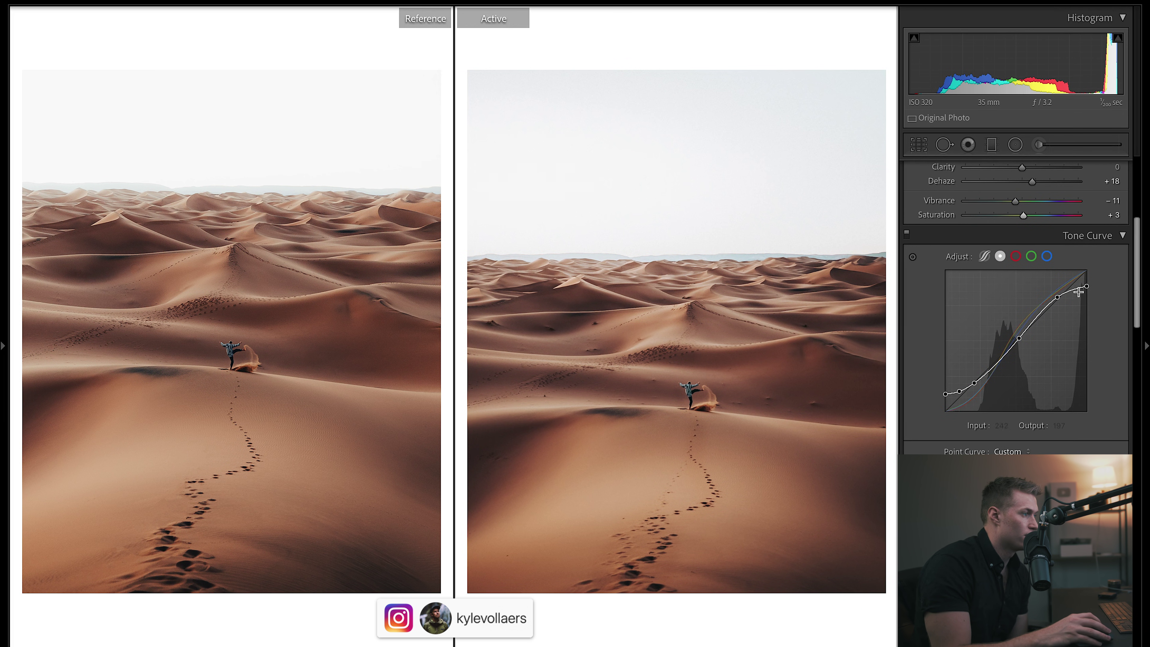
pyautogui.click(1031, 256)
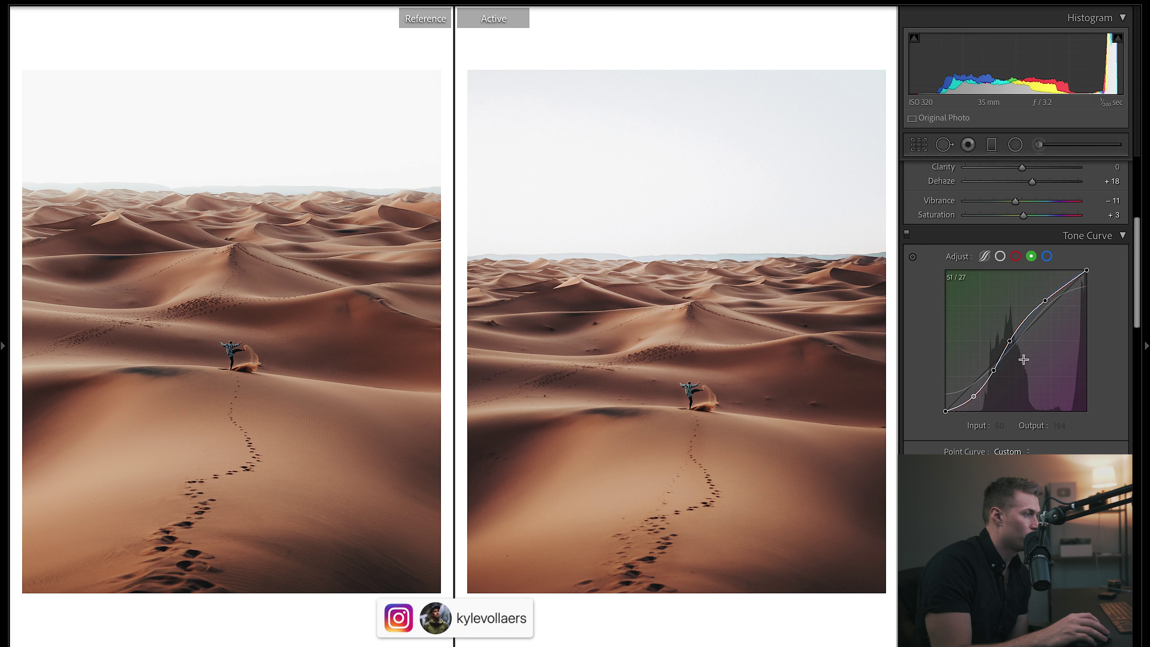
pyautogui.click(1047, 256)
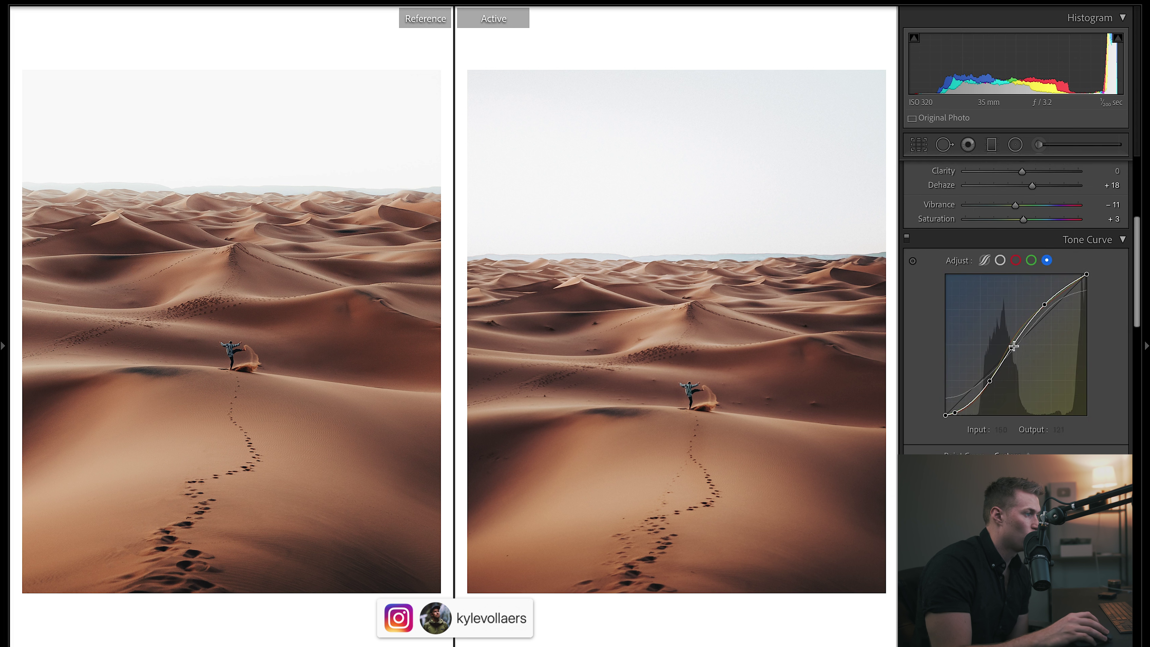
pyautogui.scroll(-10, 1133, 263)
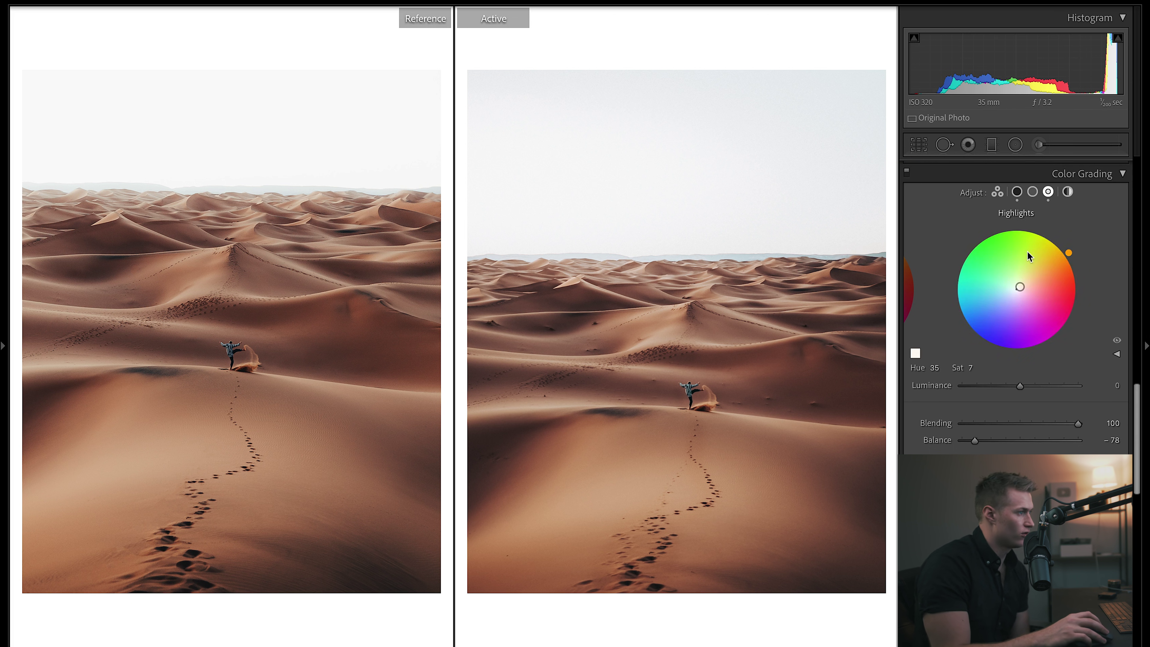
pyautogui.scroll(15, 1127, 432)
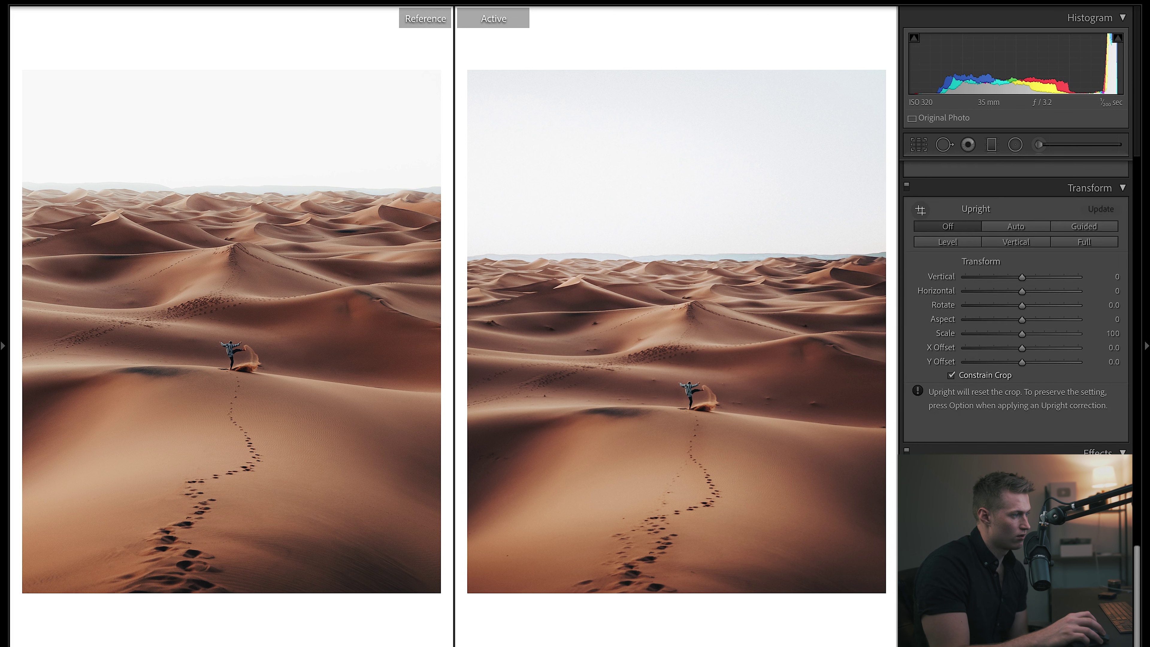